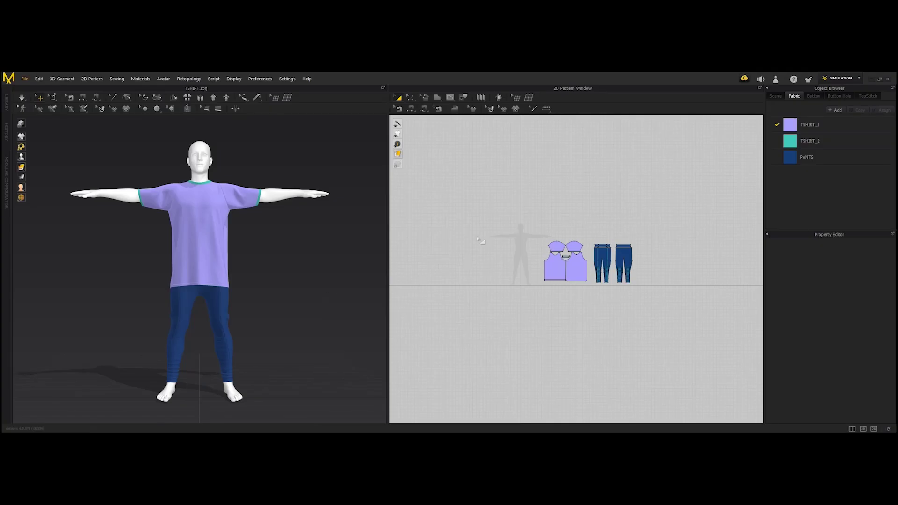
scroll(480, 241, up, 2)
scroll(491, 267, up, 2)
scroll(477, 270, up, 2)
scroll(449, 270, up, 2)
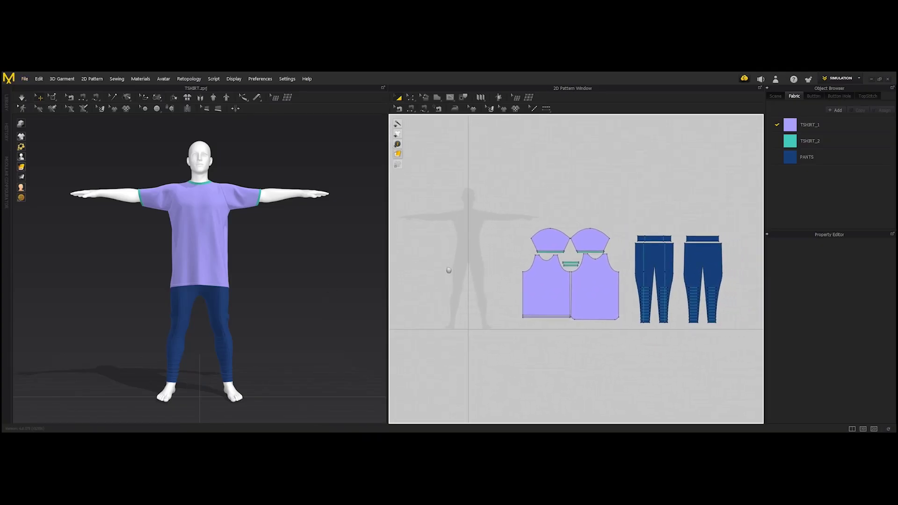
- Marquee-select and deselect the T-shirt and pants pattern pieces in the simulation view
middle_drag(448, 271, 436, 270)
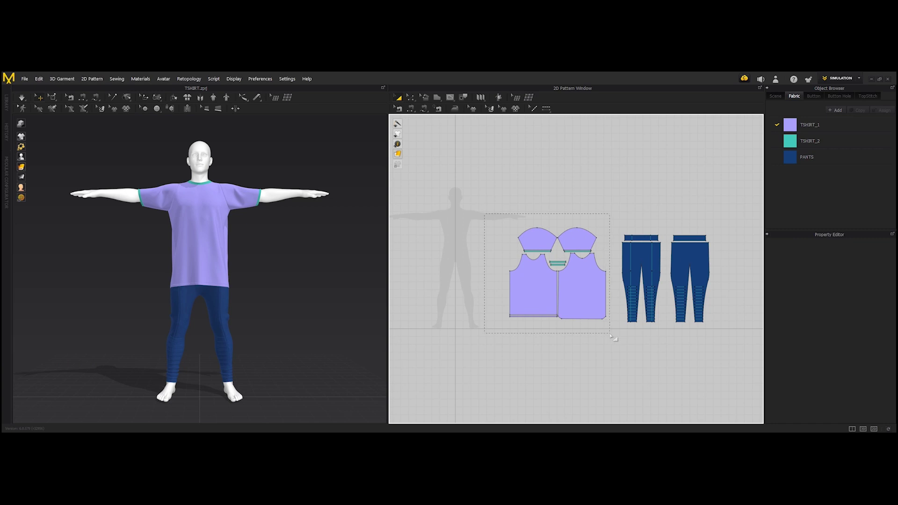
drag(587, 317, 612, 337)
click(676, 349)
drag(611, 228, 723, 337)
scroll(631, 281, up, 1)
scroll(620, 258, down, 2)
click(449, 351)
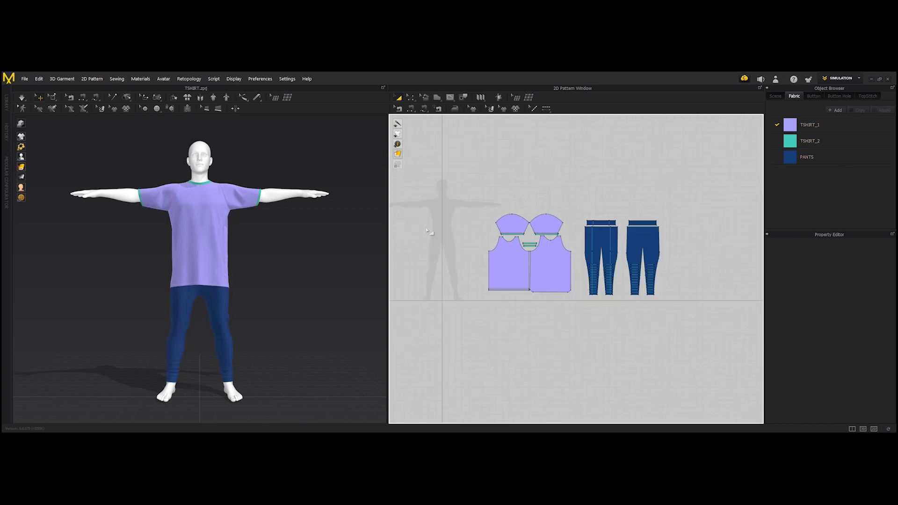
middle_drag(246, 281, 270, 274)
right_drag(270, 274, 277, 272)
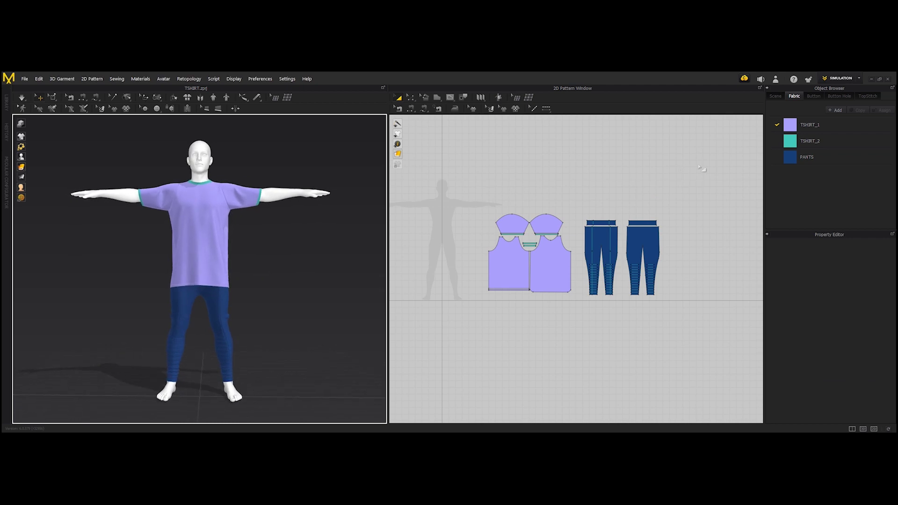
- Switch to the UV Editor, then marquee-select and deselect the shirt and pants UV islands
click(842, 79)
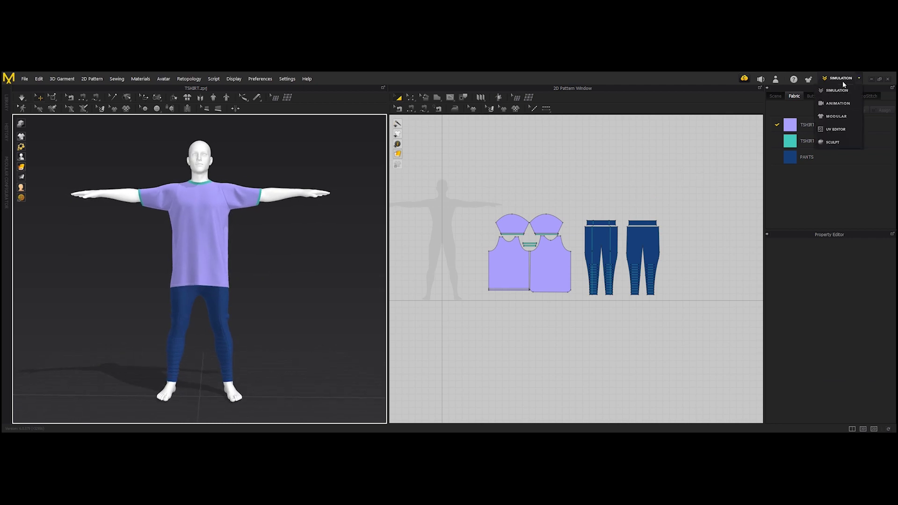
click(835, 129)
scroll(577, 340, down, 1)
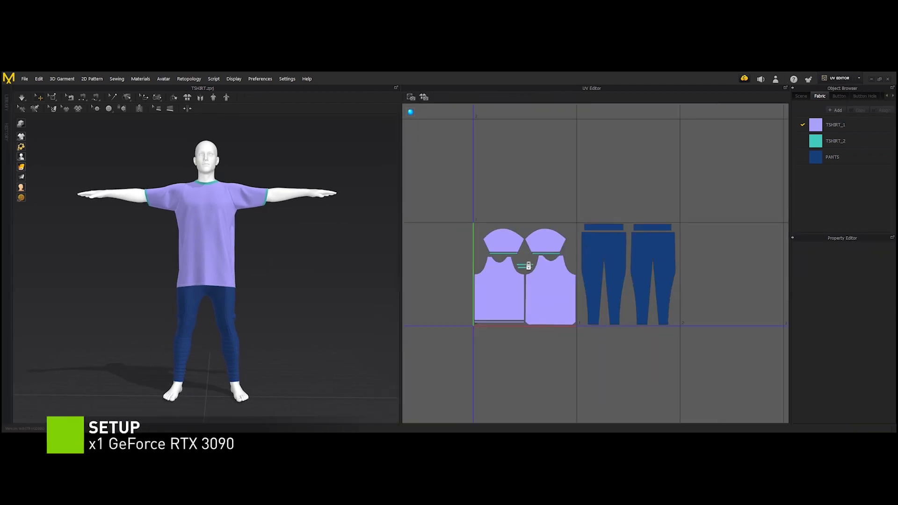
drag(463, 208, 577, 340)
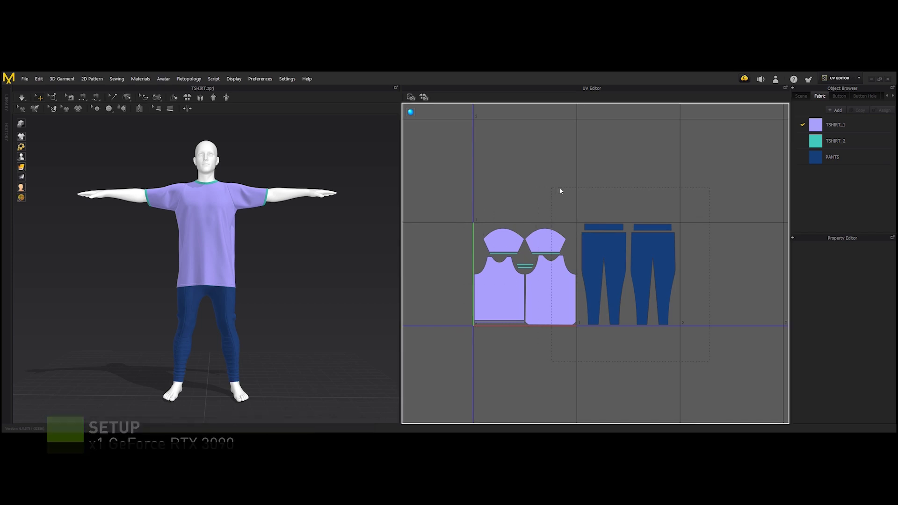
drag(578, 188, 687, 337)
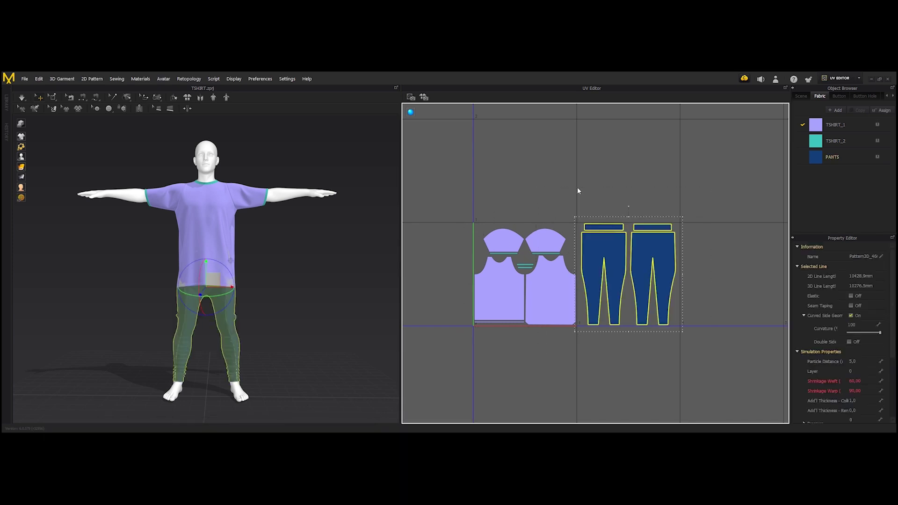
click(465, 199)
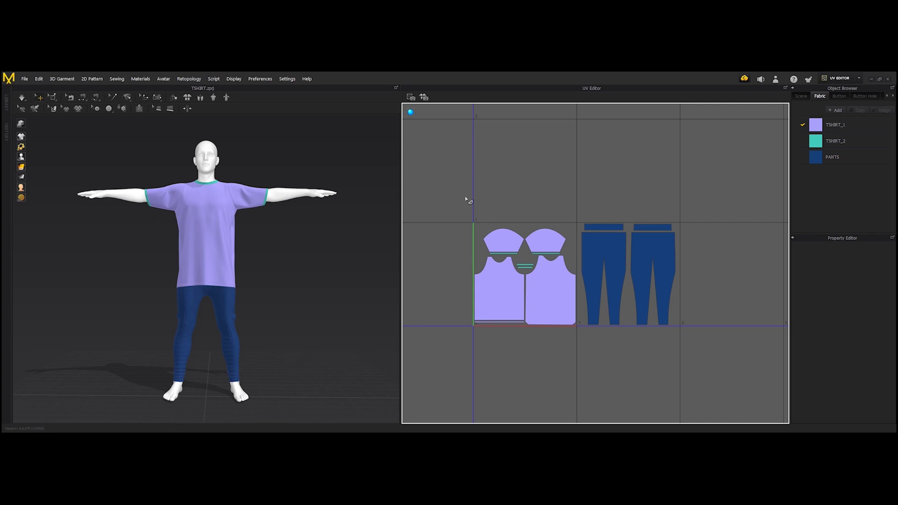
scroll(507, 264, up, 1)
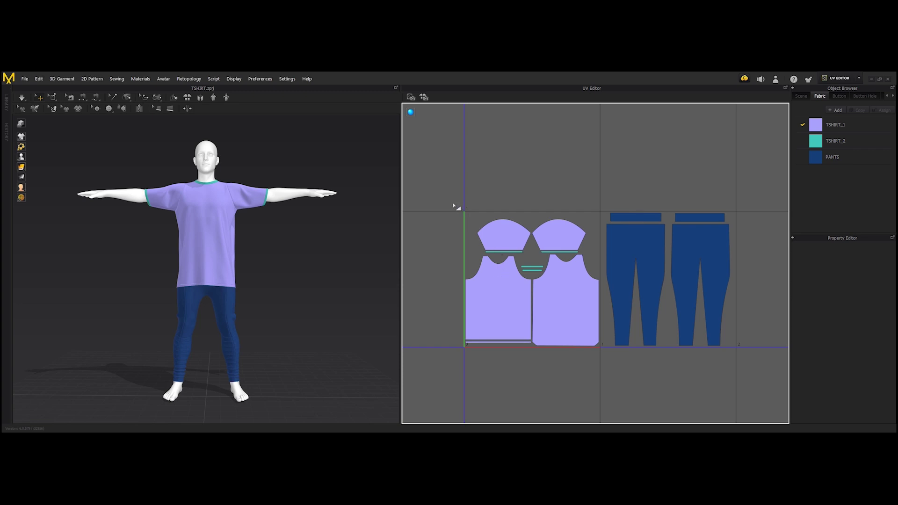
drag(454, 206, 601, 374)
click(603, 193)
scroll(582, 188, down, 1)
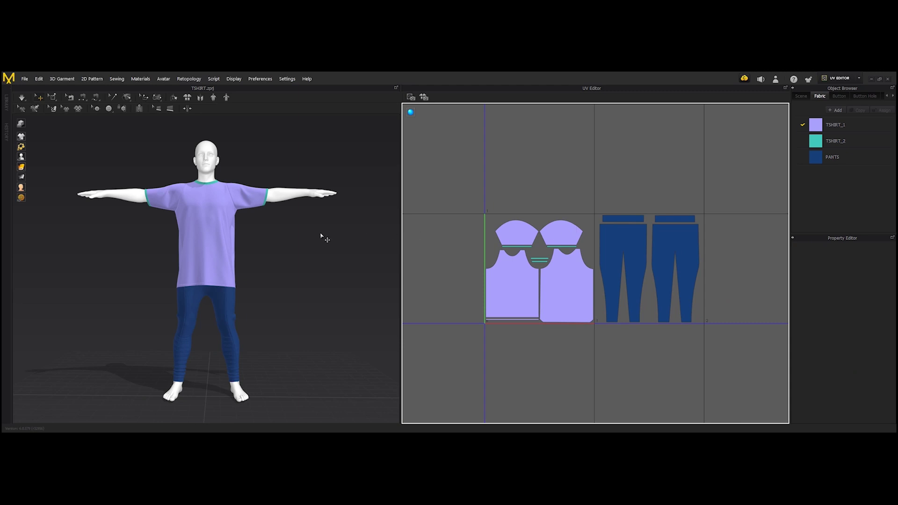
click(836, 79)
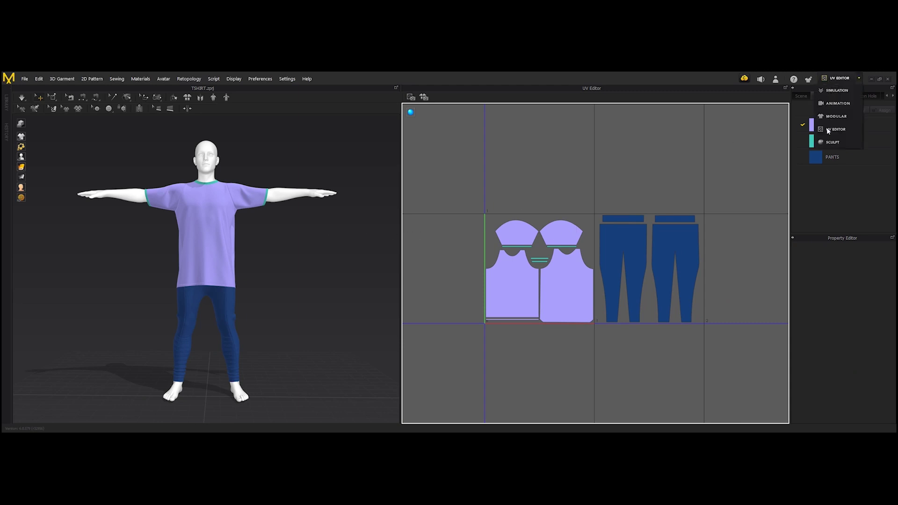
- Back in Simulation, export all pattern pieces as an OBJ named TSHIRT and review its options
click(836, 91)
scroll(604, 226, down, 2)
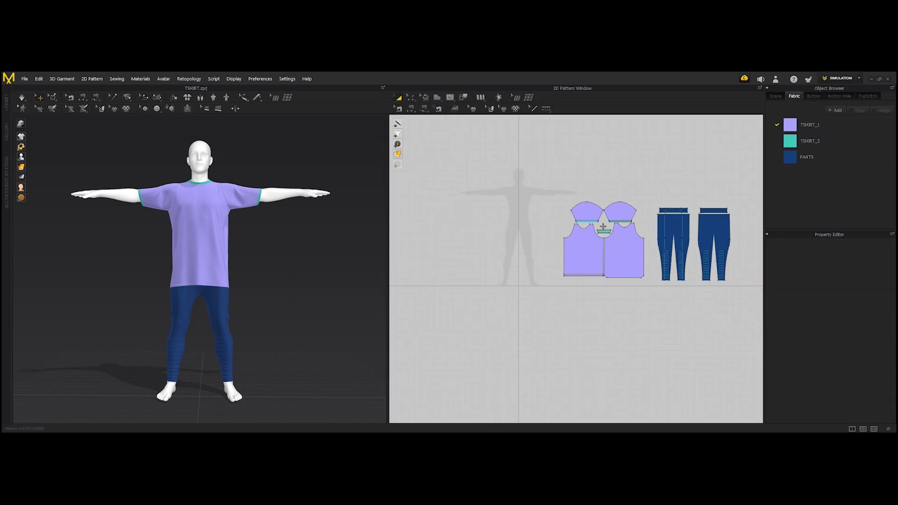
drag(500, 208, 711, 308)
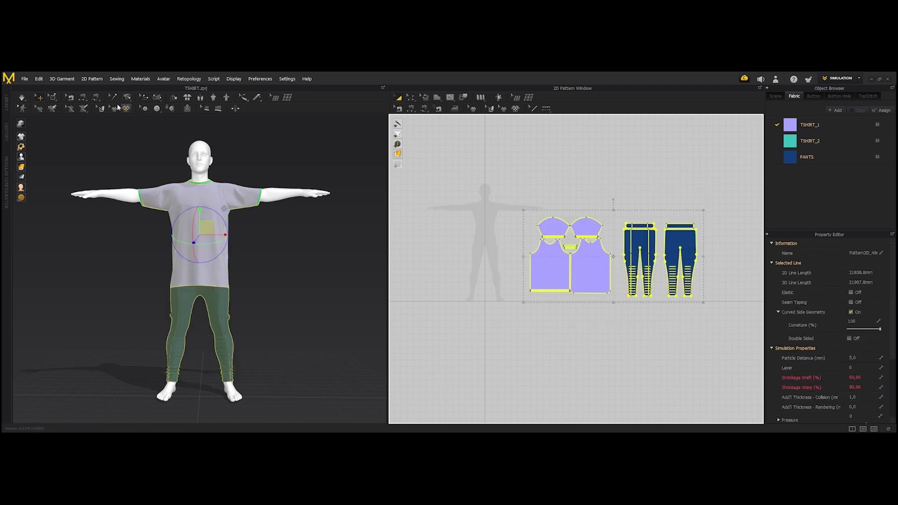
click(25, 79)
mouse_move(32, 153)
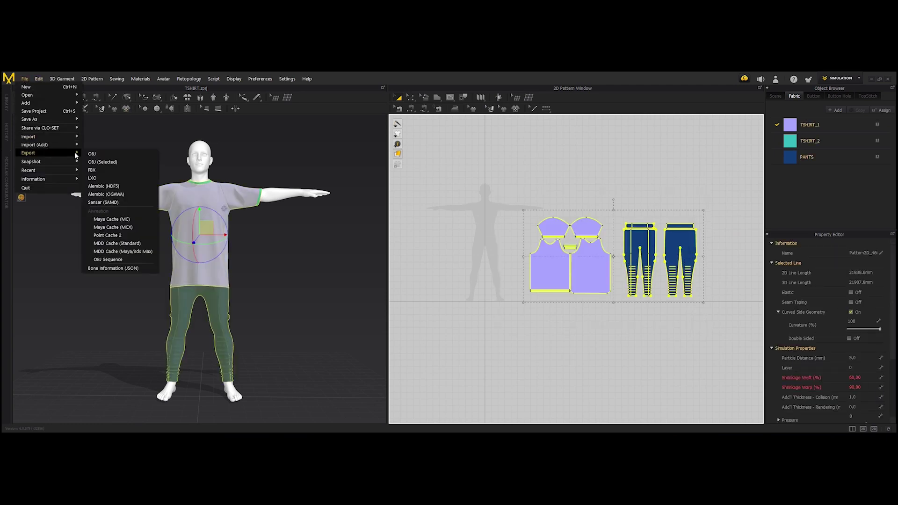
click(99, 162)
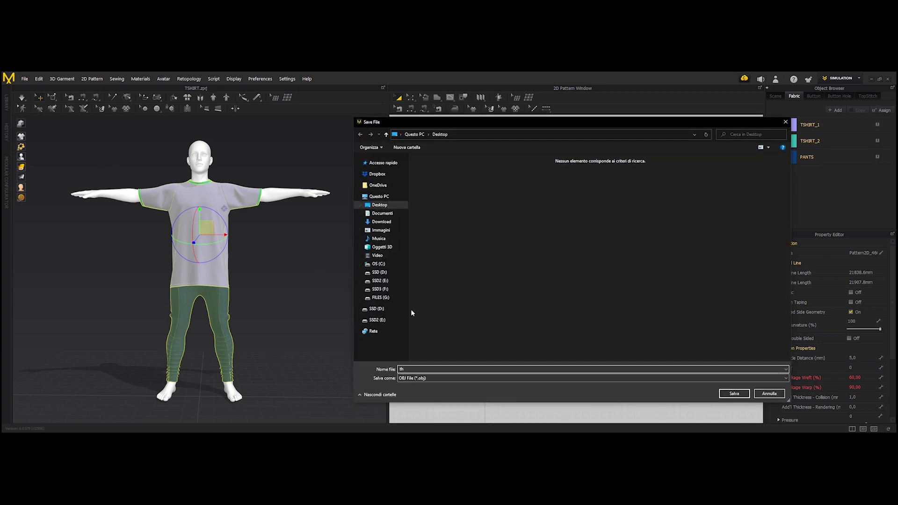
text(TSHIRT)
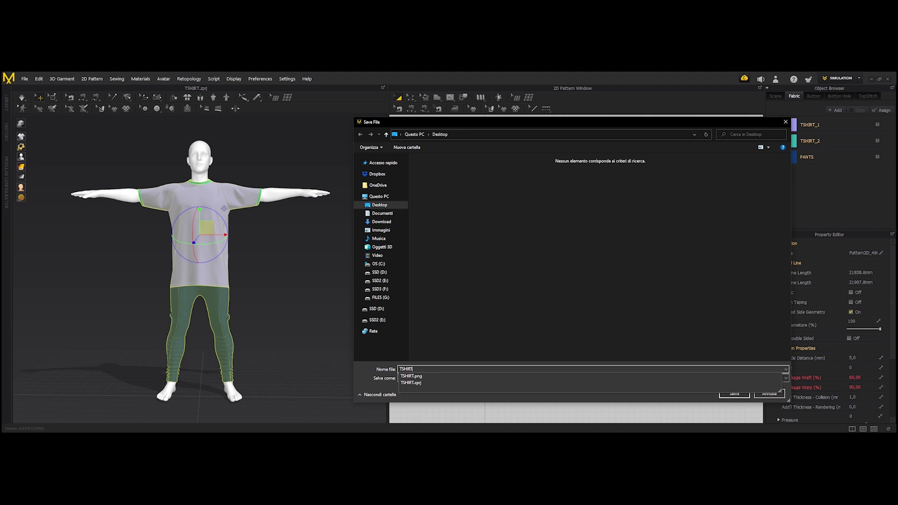
key(Return)
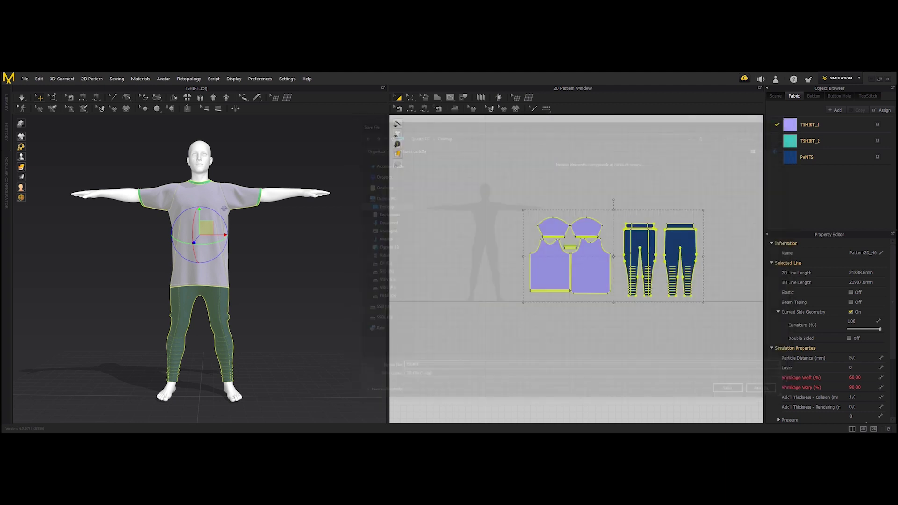
drag(443, 129, 444, 96)
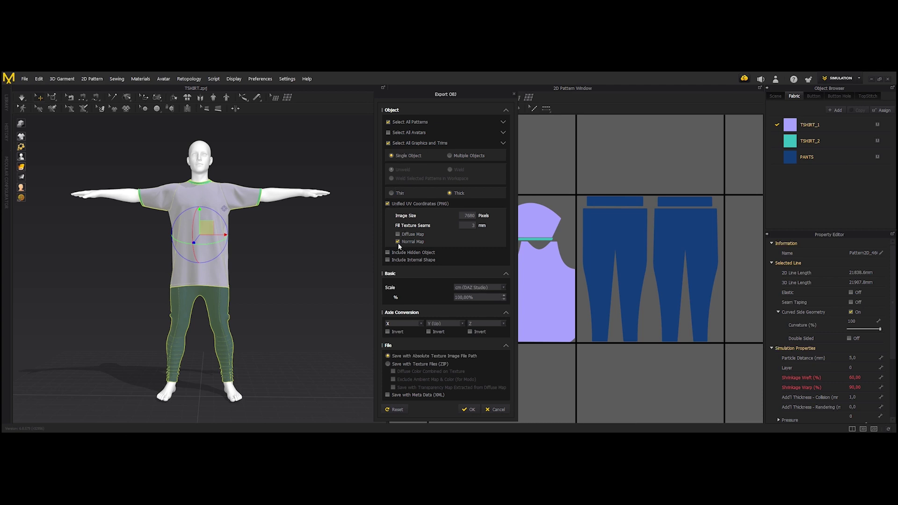
- Confirm the OBJ export and deselect all pattern pieces
click(472, 409)
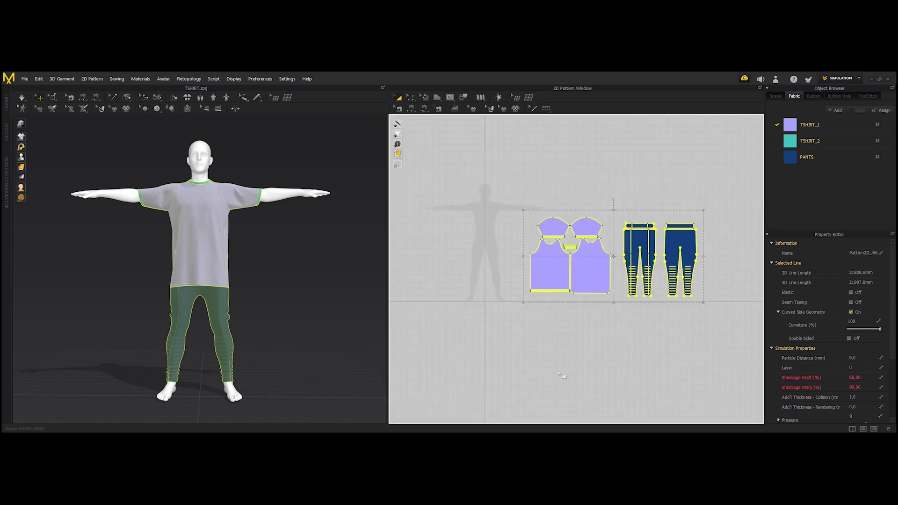
click(562, 376)
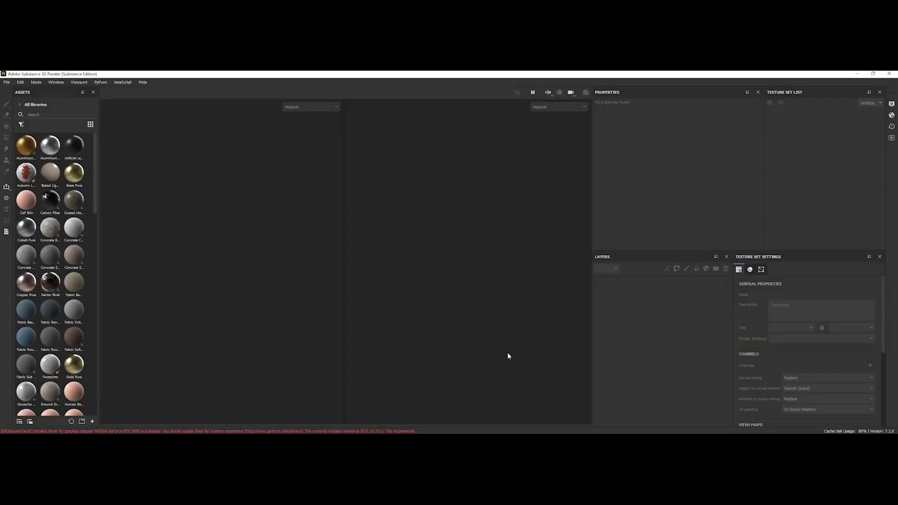
- Create a new project from TSHIRT.obj at 4096 with OpenGL normals, then add normal map files
click(6, 82)
click(14, 90)
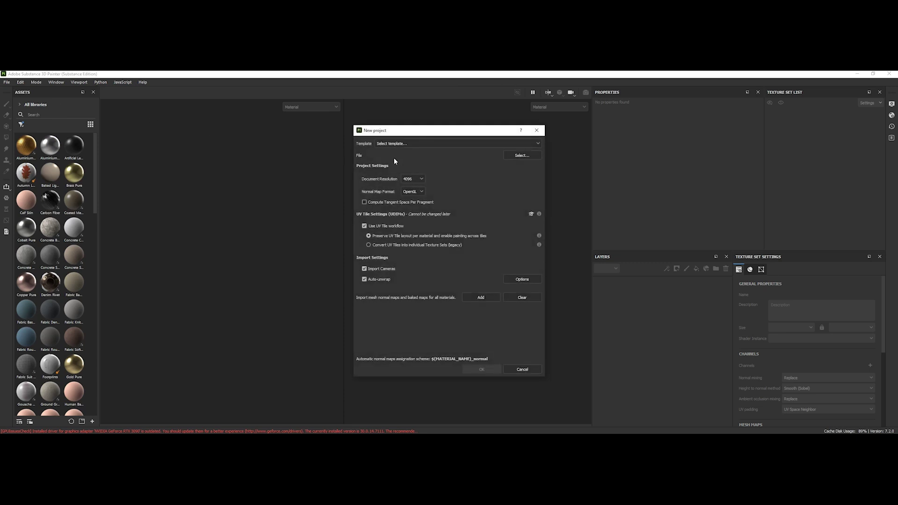
click(522, 157)
double_click(525, 200)
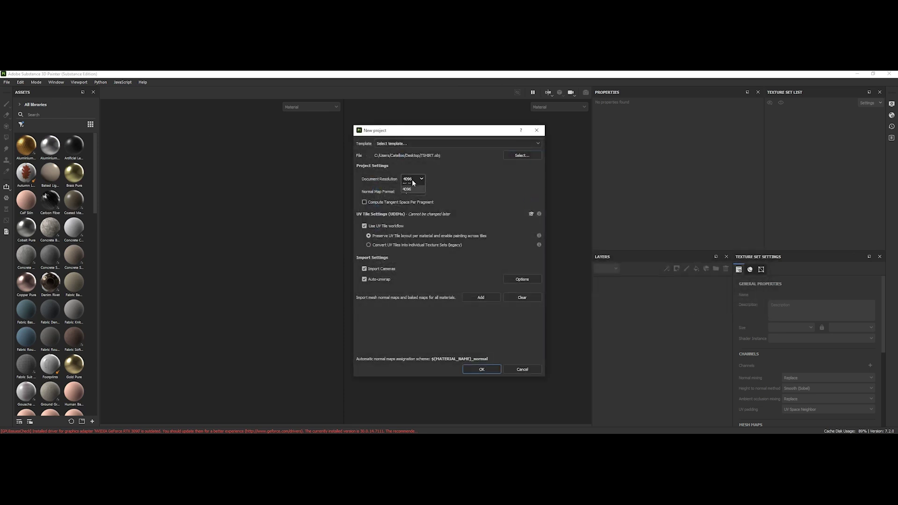
click(412, 179)
click(412, 223)
click(411, 207)
click(474, 300)
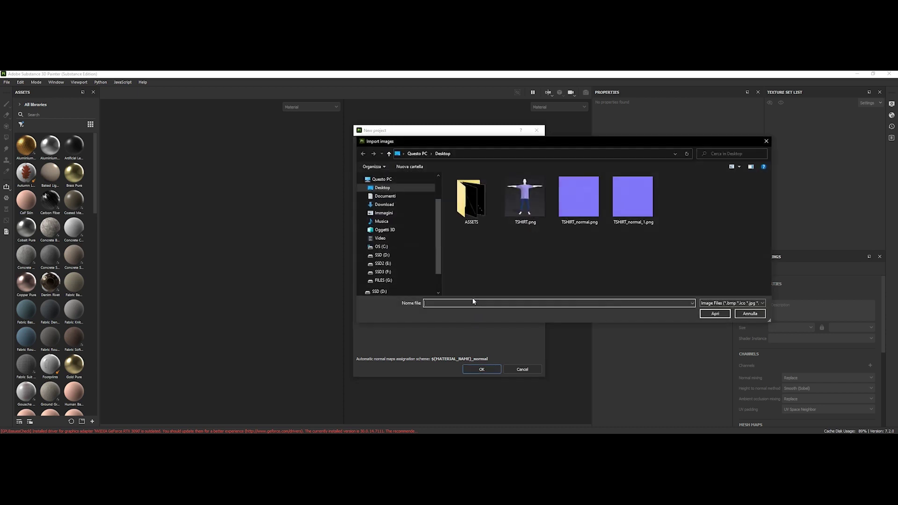
- Preview TSHIRT_normal.png full screen in Windows Photos, then close it
click(568, 195)
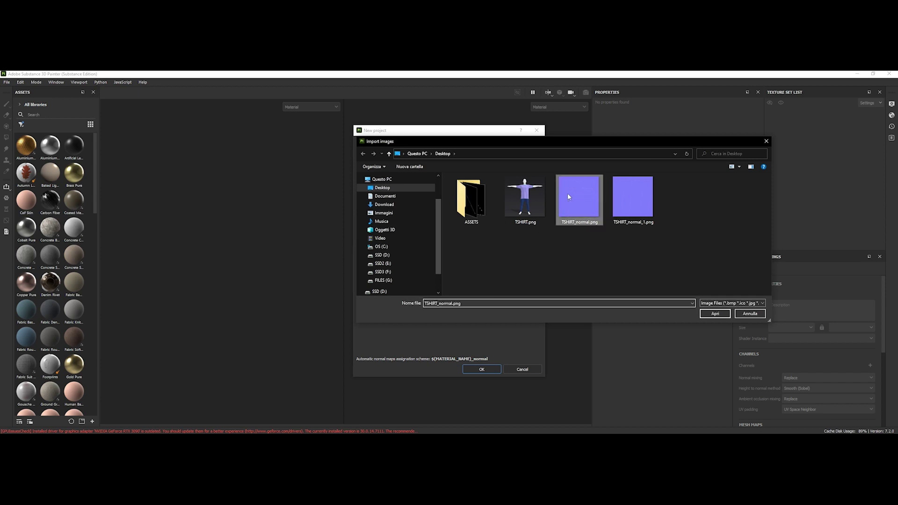
right_click(568, 193)
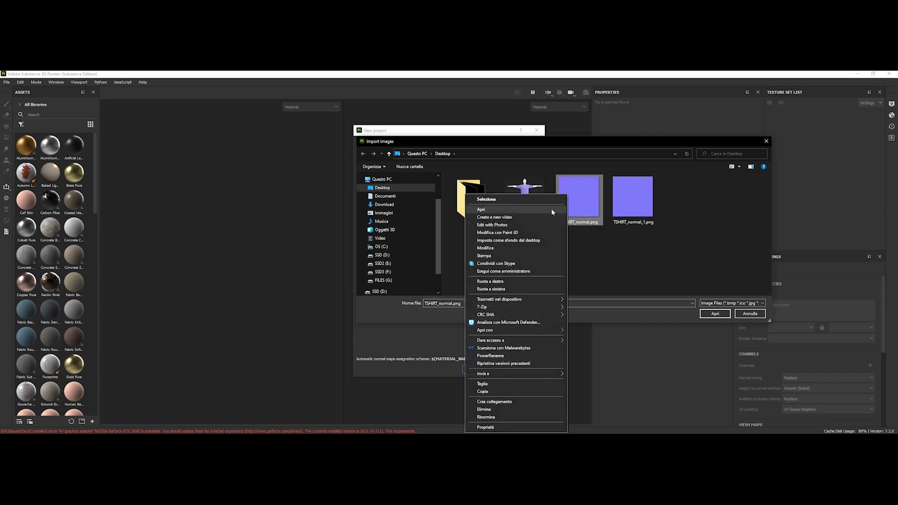
click(551, 209)
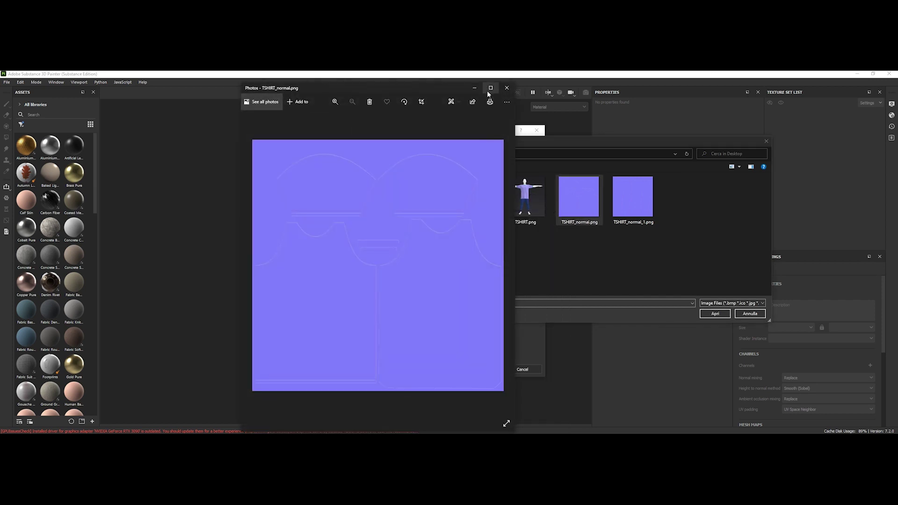
click(490, 89)
scroll(422, 211, up, 2)
scroll(421, 210, up, 2)
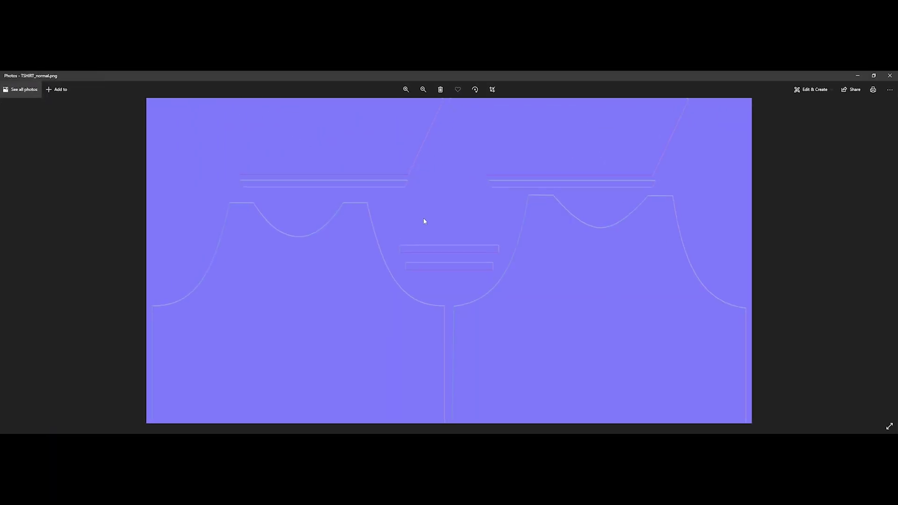
scroll(372, 217, up, 2)
scroll(355, 210, up, 1)
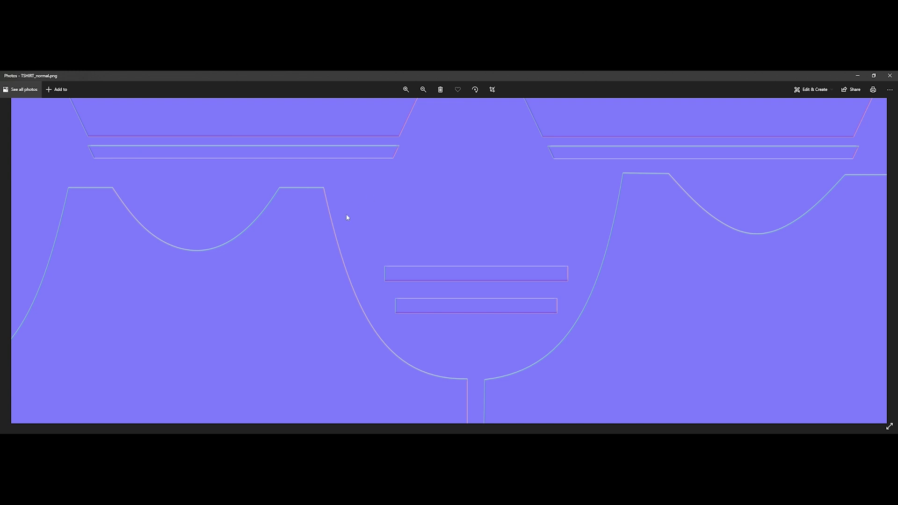
scroll(470, 235, down, 4)
scroll(469, 236, down, 3)
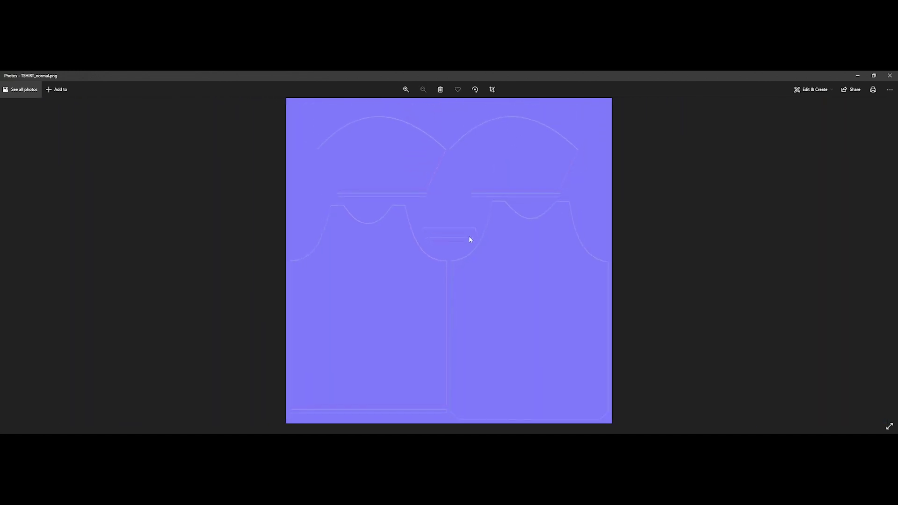
click(857, 75)
click(805, 90)
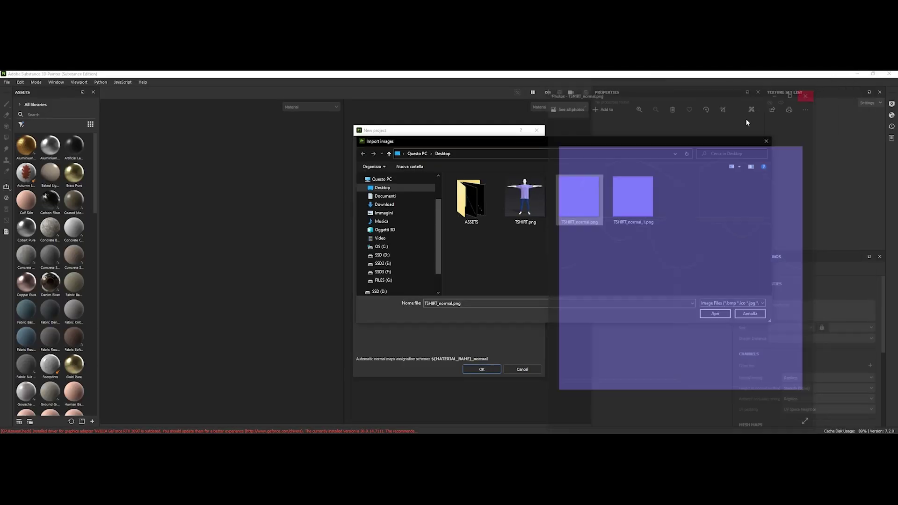
- Preview TSHIRT_normal_1.png in Photos, then import both TSHIRT_normal images
click(634, 200)
right_click(634, 200)
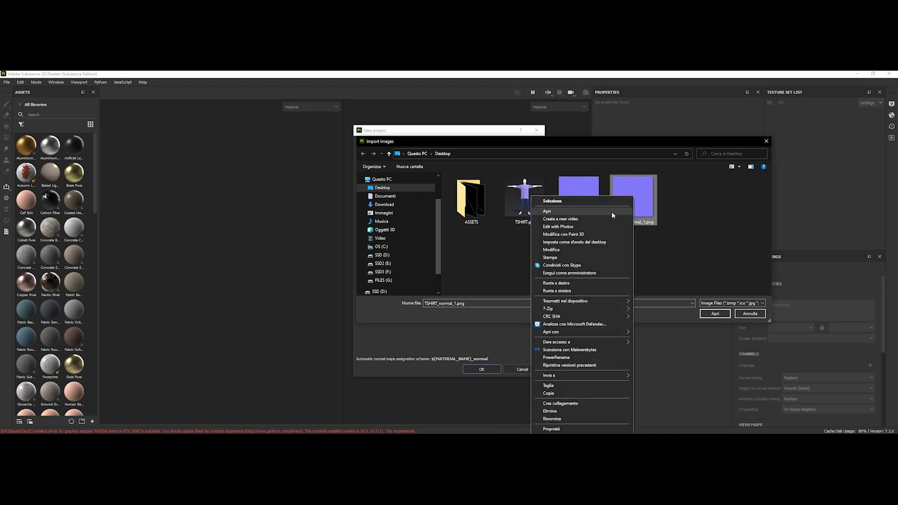
click(611, 211)
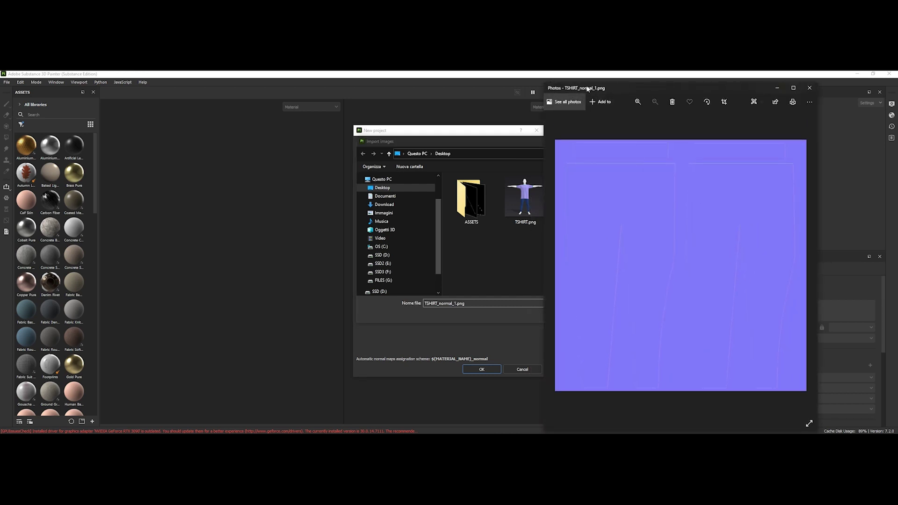
click(793, 88)
scroll(564, 260, up, 3)
scroll(565, 261, up, 1)
scroll(554, 265, down, 1)
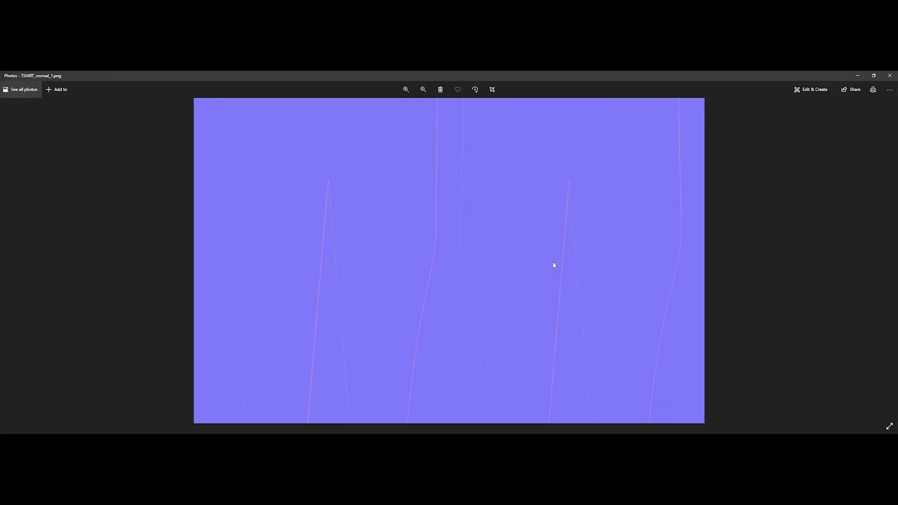
scroll(553, 265, down, 2)
click(873, 75)
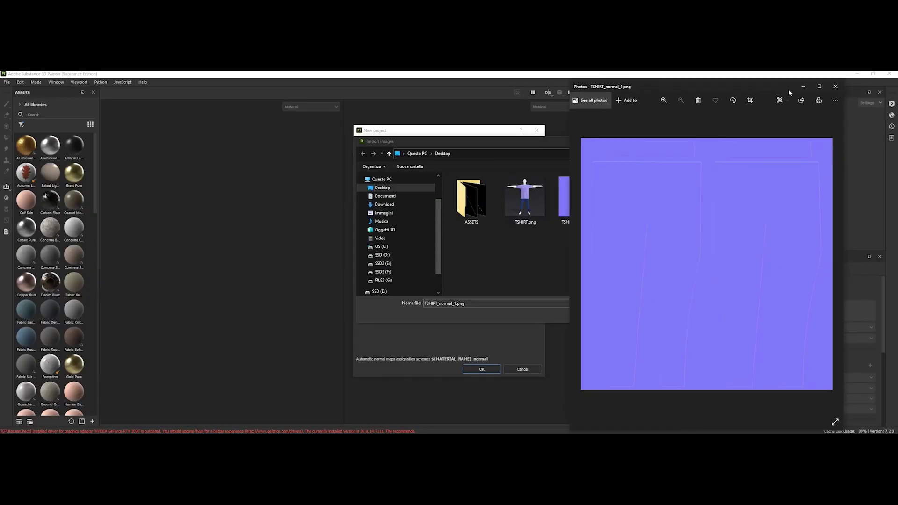
click(834, 87)
ctrl+click(597, 193)
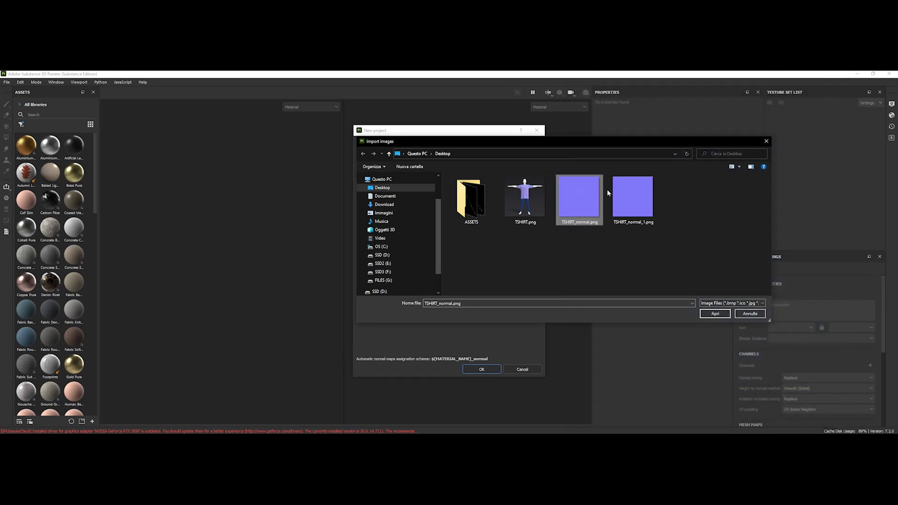
click(713, 314)
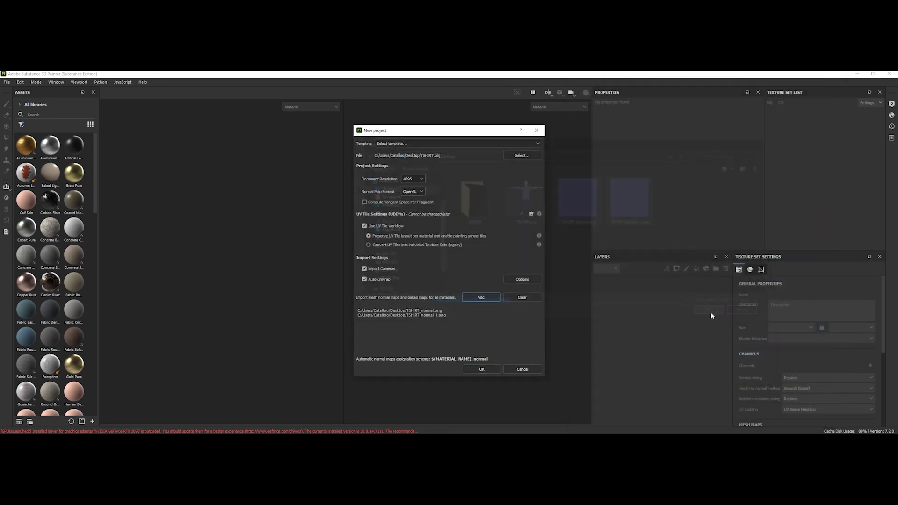
- Create the project, shrink the brush slightly, and browse the pants and two T-shirt texture sets
click(476, 367)
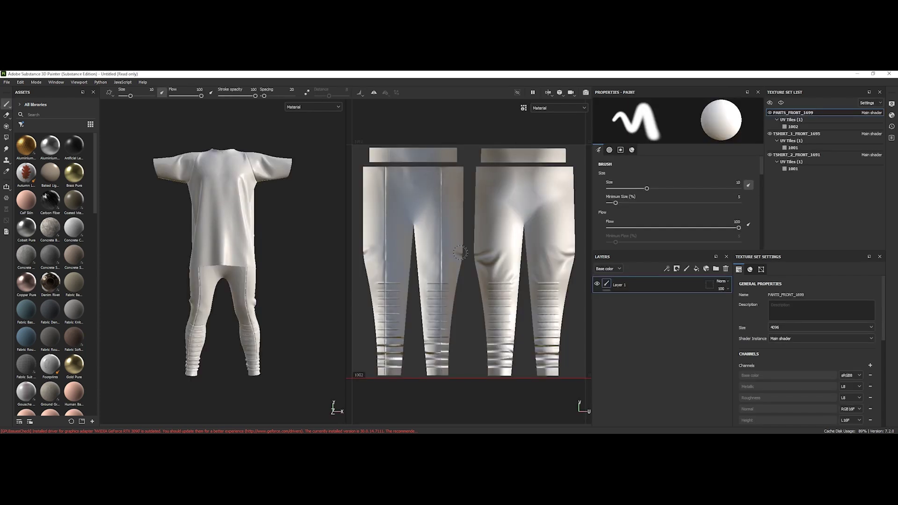
right_click(416, 269)
ctrl+right_drag(418, 267, 418, 260)
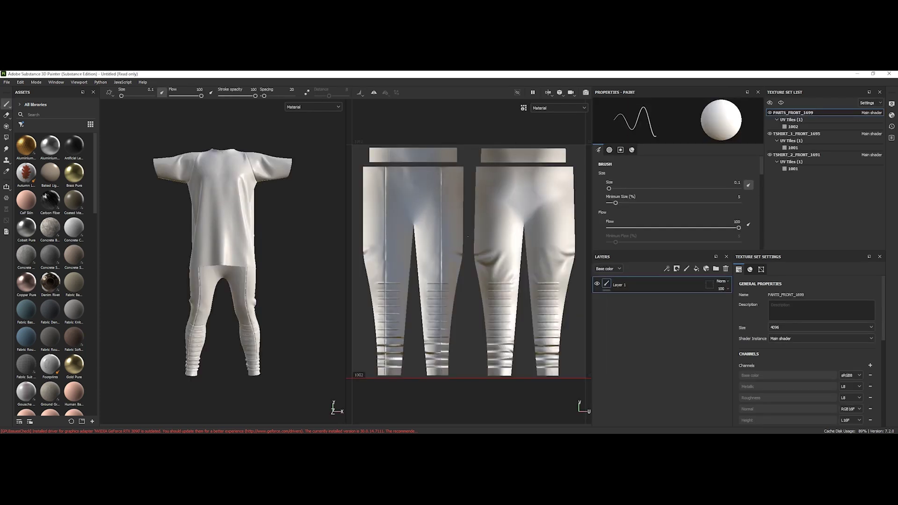
scroll(419, 260, down, 2)
scroll(504, 259, down, 2)
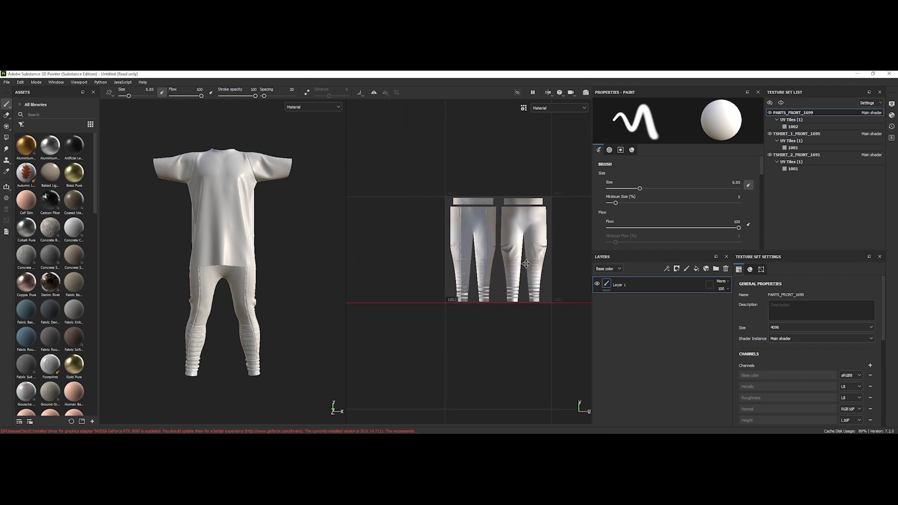
scroll(502, 259, down, 2)
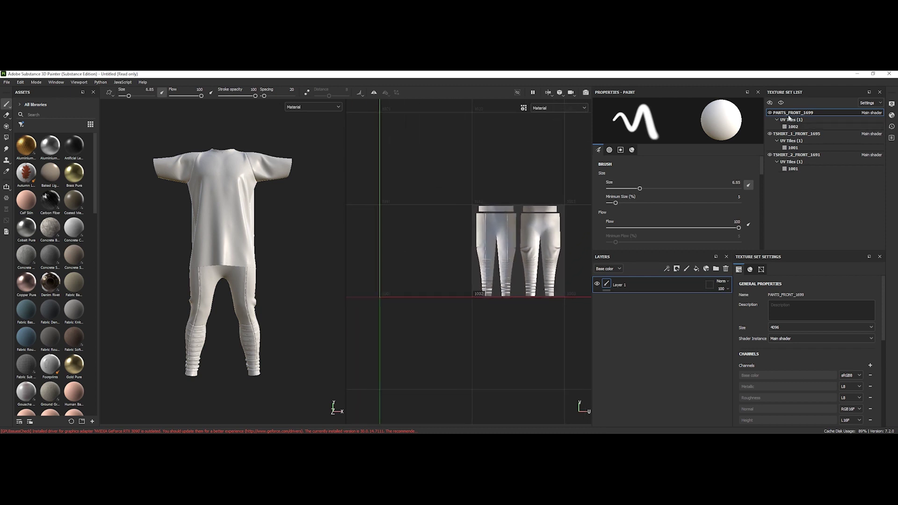
click(800, 133)
click(793, 112)
click(789, 136)
click(791, 156)
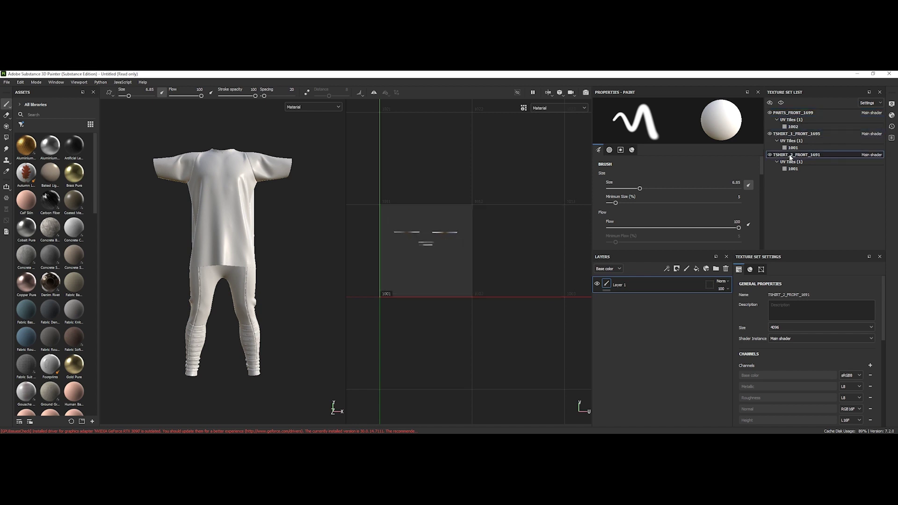
click(786, 135)
click(787, 154)
click(789, 134)
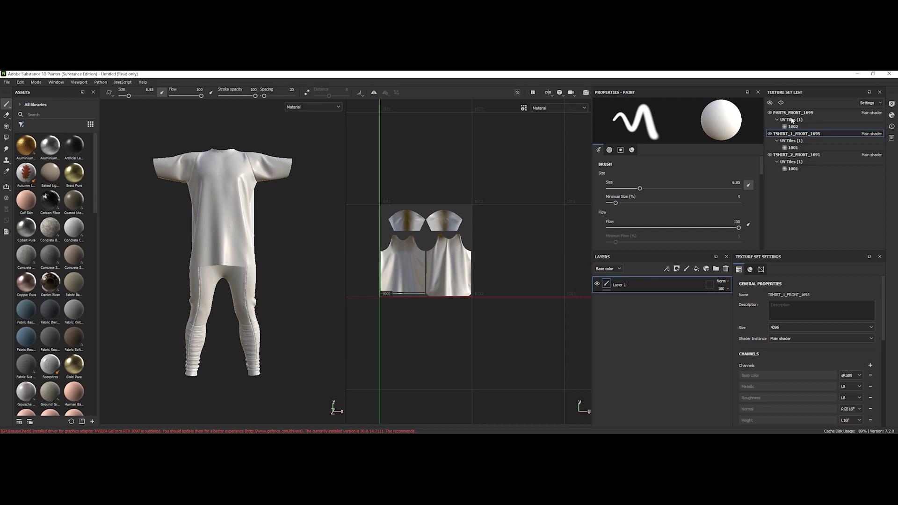
- Paint white test strokes on the pants thighs and shirt torso, then undo them
click(793, 154)
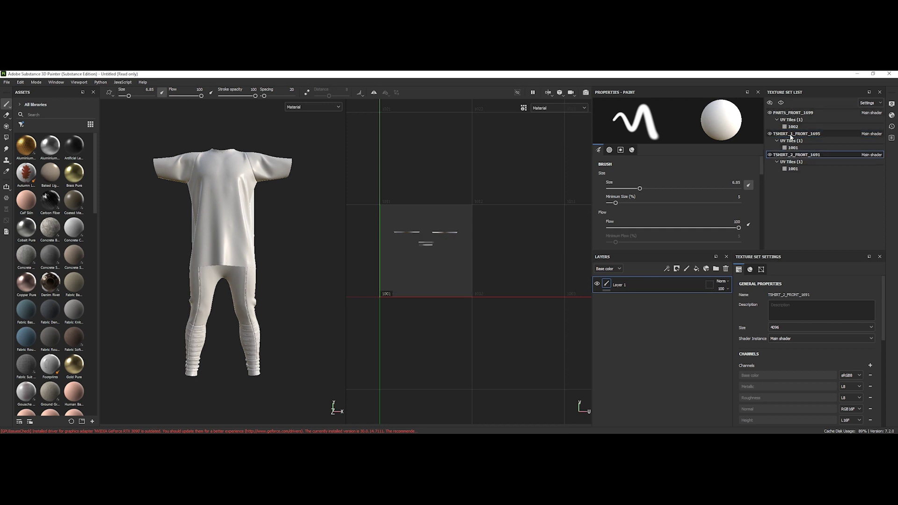
click(793, 134)
click(788, 113)
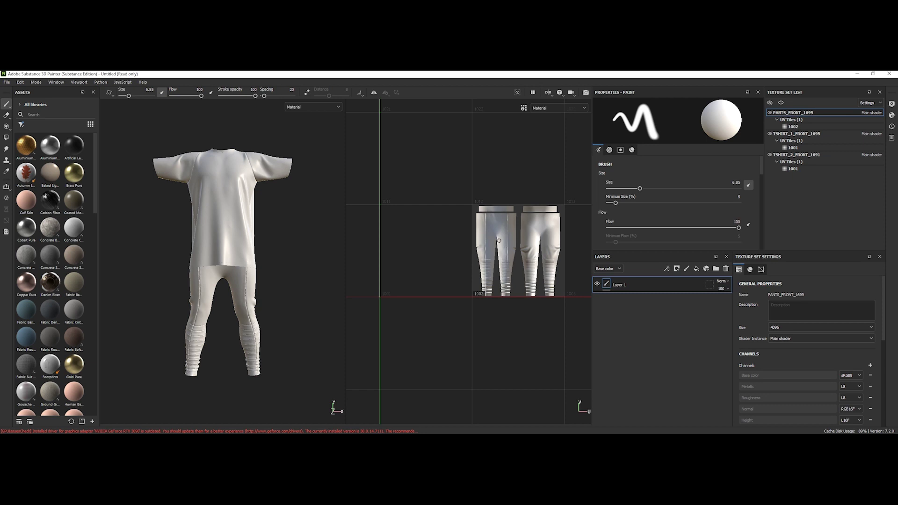
ctrl+right_drag(499, 240, 519, 240)
scroll(501, 235, down, 1)
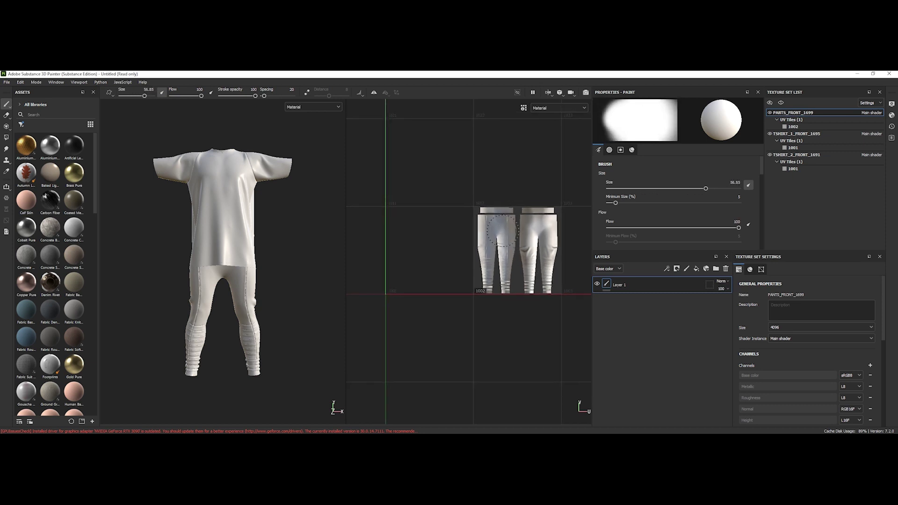
scroll(504, 232, up, 4)
scroll(477, 253, up, 2)
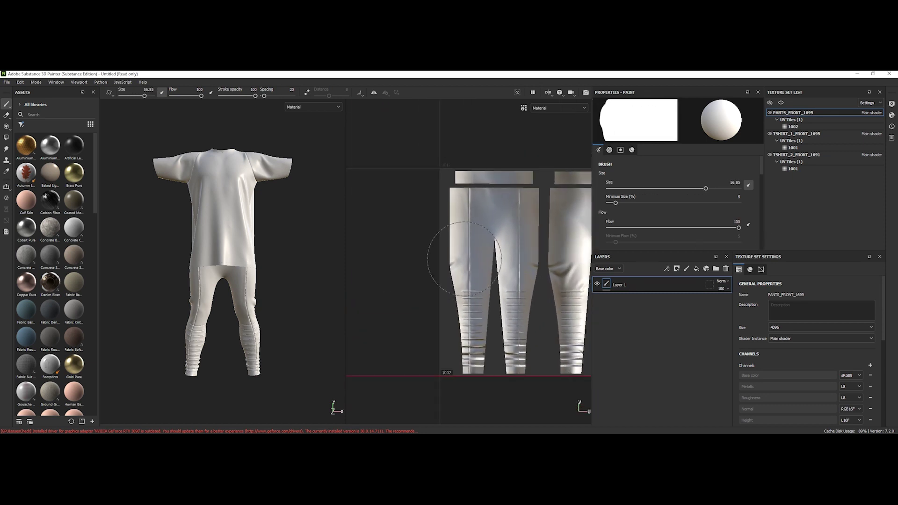
ctrl+right_drag(498, 260, 478, 260)
mouse_move(483, 224)
mouse_down()
mouse_move(505, 214)
mouse_move(523, 245)
mouse_up()
drag(484, 179, 492, 197)
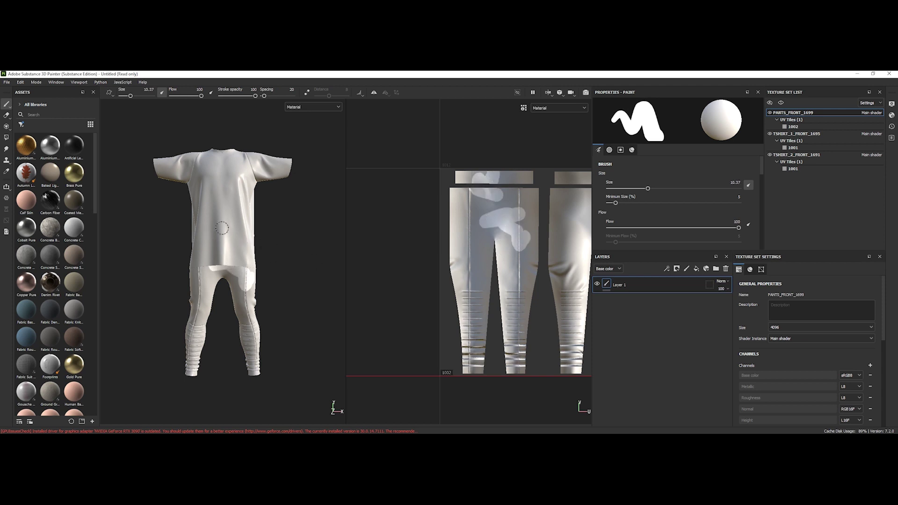
drag(257, 291, 207, 292)
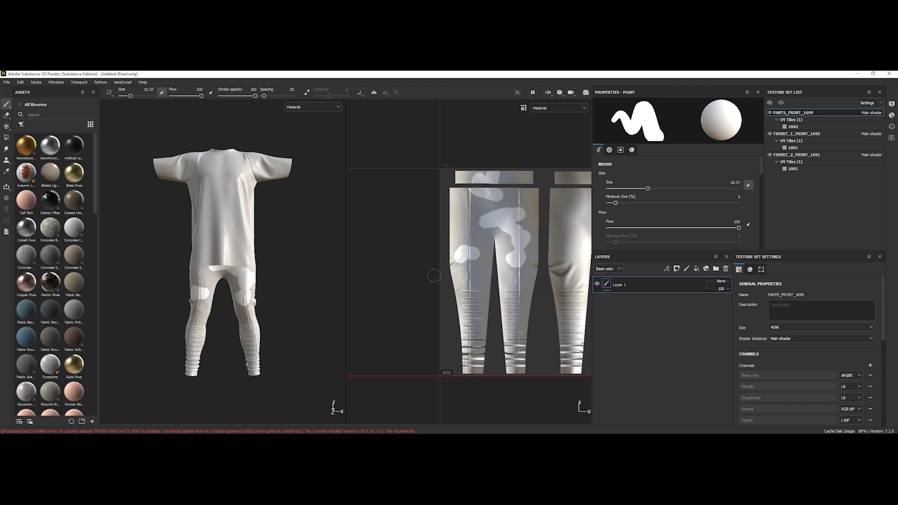
click(793, 134)
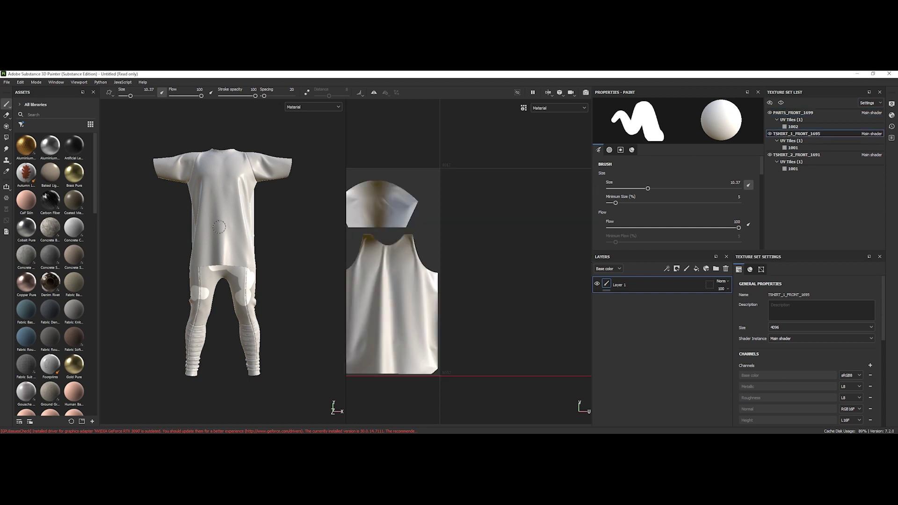
mouse_move(218, 226)
mouse_down()
mouse_move(245, 193)
mouse_move(239, 172)
mouse_up()
scroll(210, 246, down, 1)
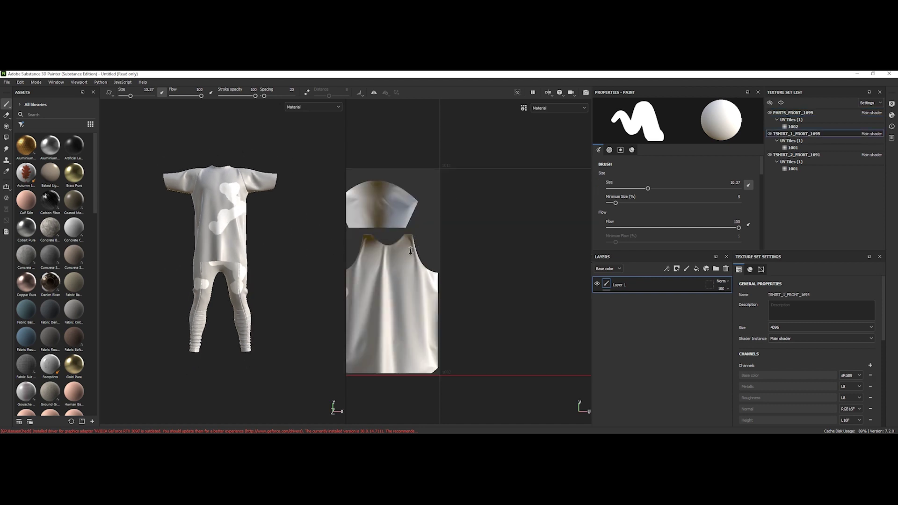
scroll(410, 251, down, 2)
middle_drag(410, 267, 434, 267)
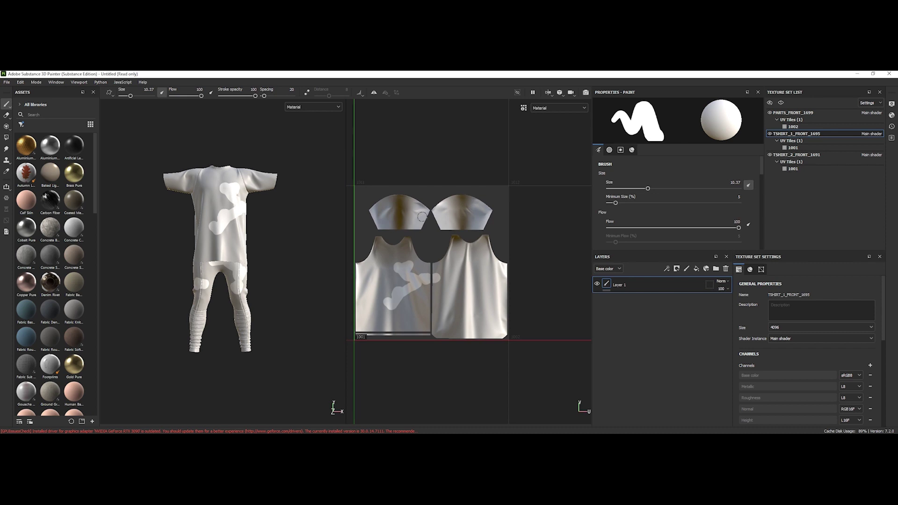
key(ctrl+z)
key(ctrl+z)
key(ctrl+z)
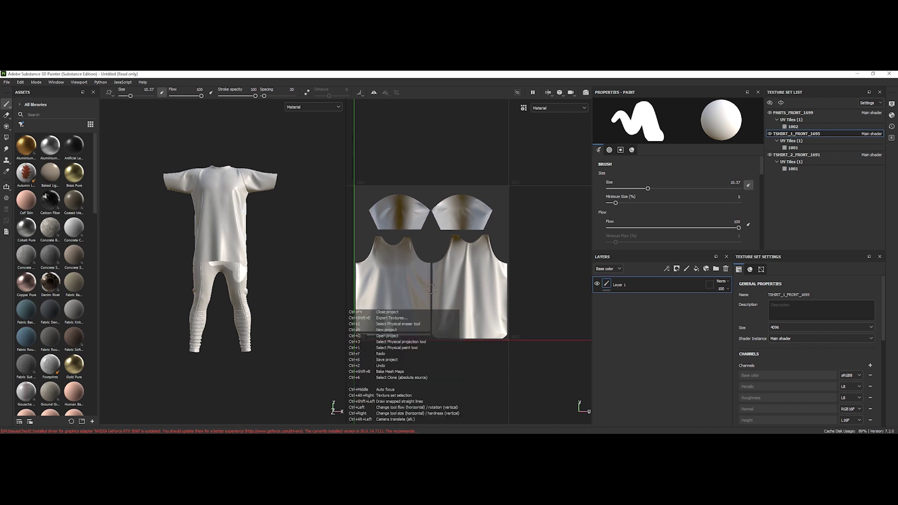
scroll(421, 218, down, 2)
scroll(807, 337, down, 4)
scroll(893, 377, down, 2)
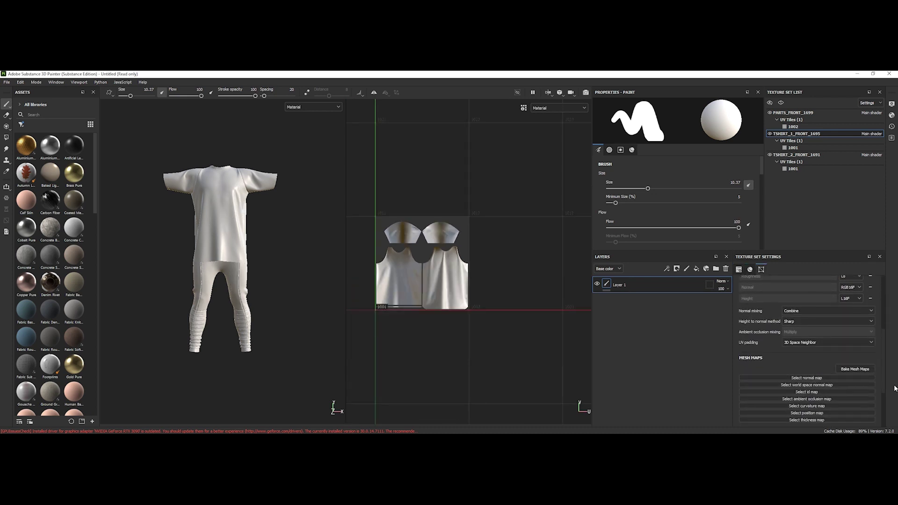
scroll(894, 387, down, 2)
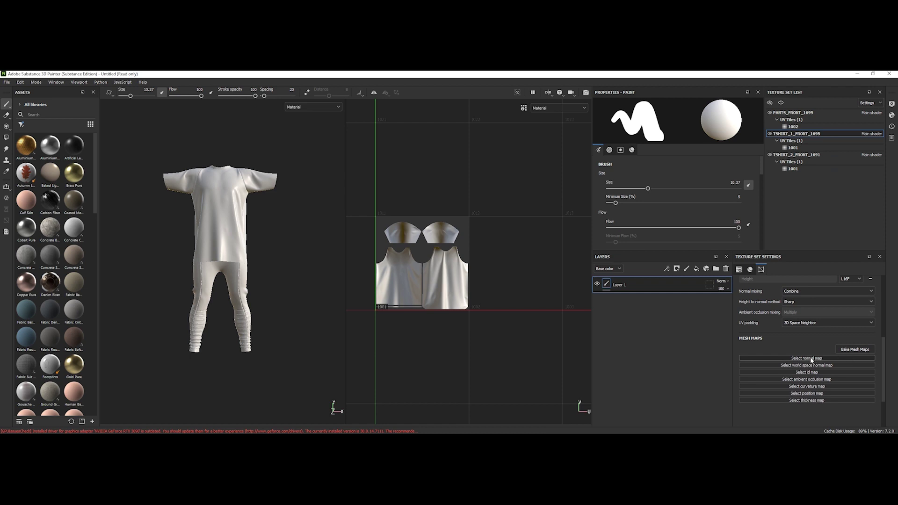
- Assign a TSHIRT_normal texture as the normal map for PANTS, TSHIRT_1 and TSHIRT_2 texture sets
click(798, 112)
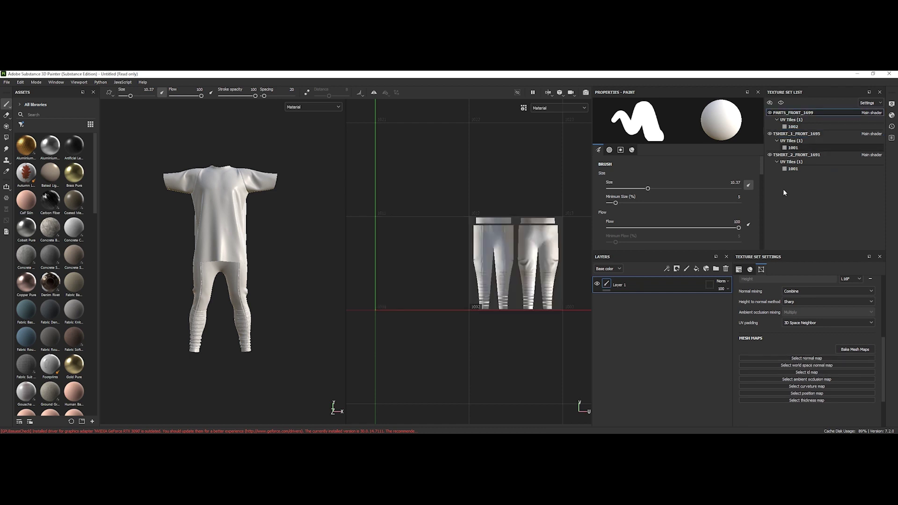
click(806, 358)
text(project)
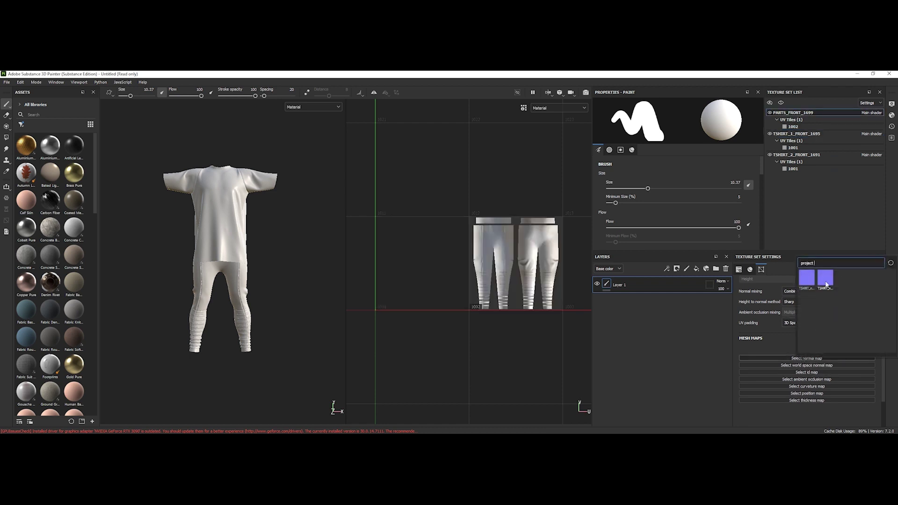
click(825, 281)
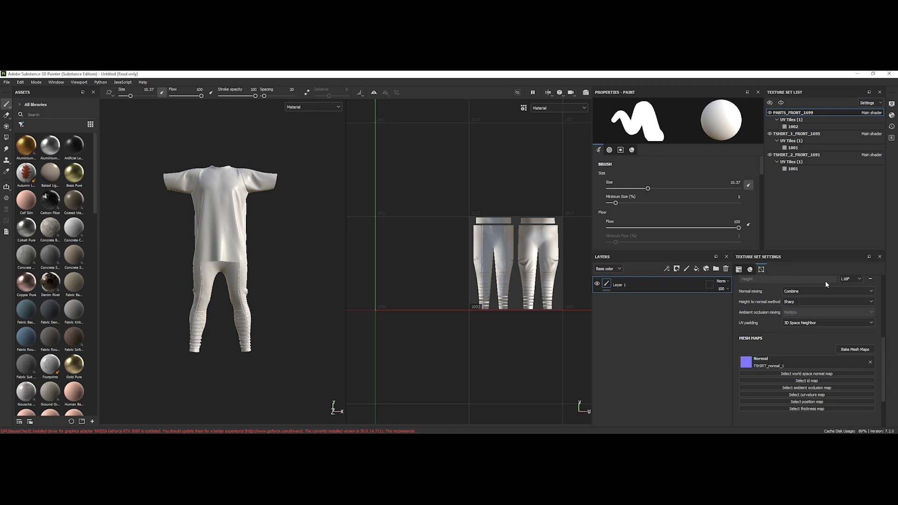
click(789, 134)
click(800, 359)
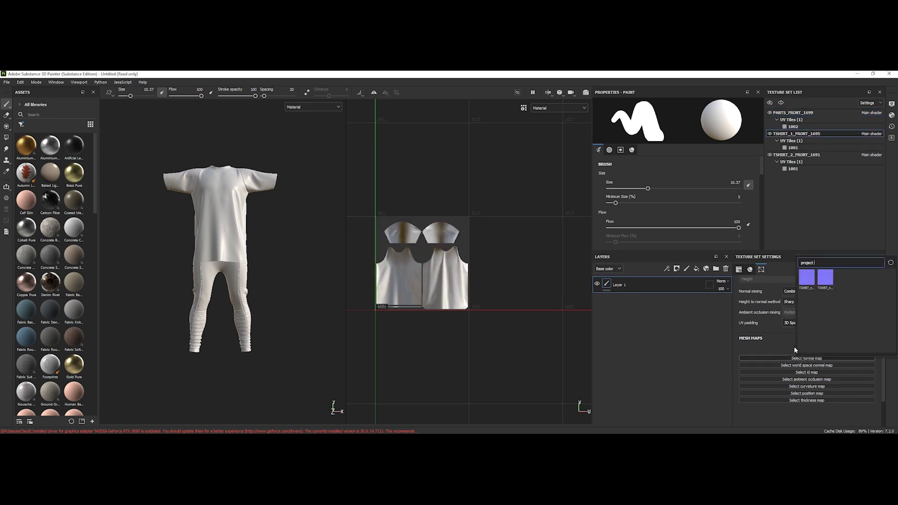
click(807, 281)
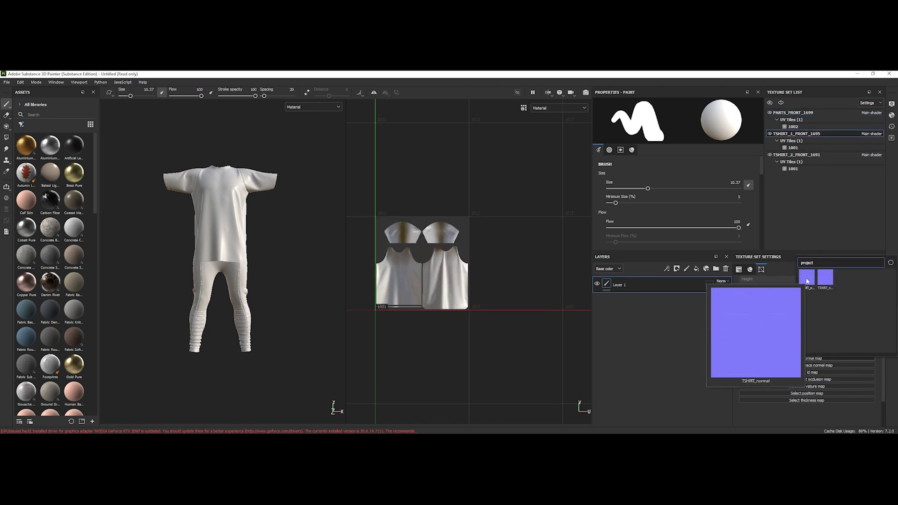
click(796, 154)
click(822, 357)
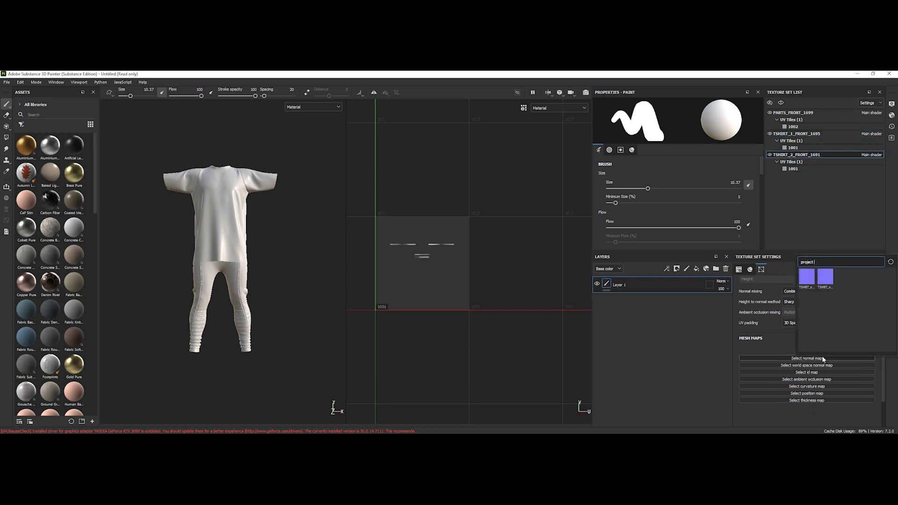
click(807, 281)
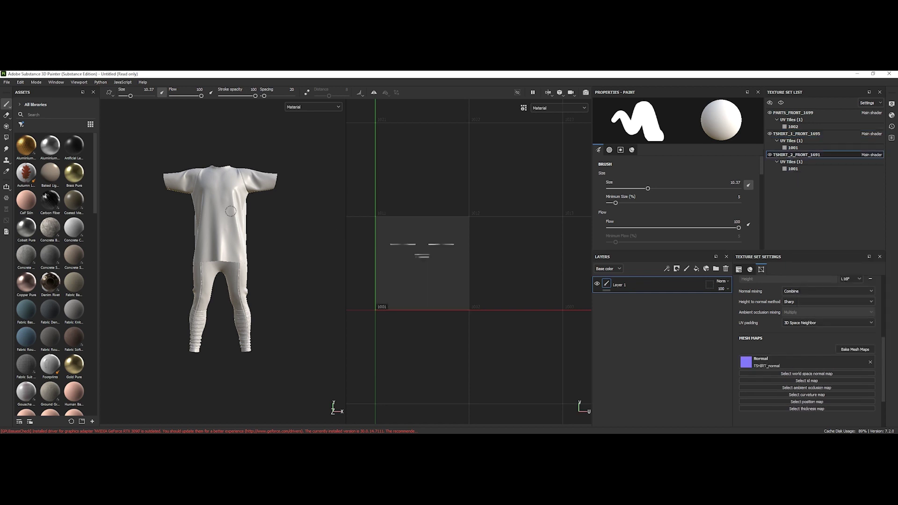
scroll(230, 210, up, 3)
scroll(230, 210, up, 3)
scroll(238, 211, up, 3)
scroll(281, 197, up, 3)
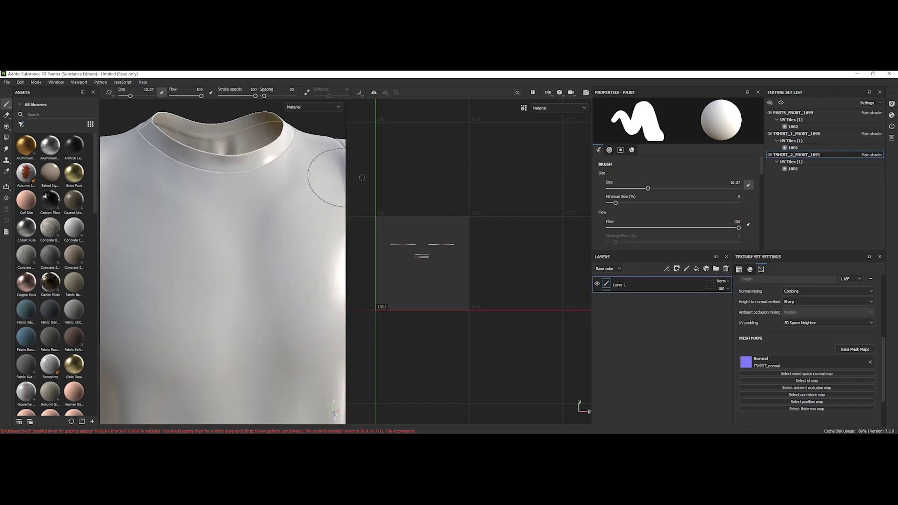
mouse_move(327, 177)
alt+mouse_down()
mouse_move(253, 232)
mouse_move(237, 233)
mouse_move(265, 240)
alt+mouse_up()
ctrl+scroll(236, 233, down, 3)
ctrl+scroll(249, 226, down, 2)
scroll(251, 229, up, 3)
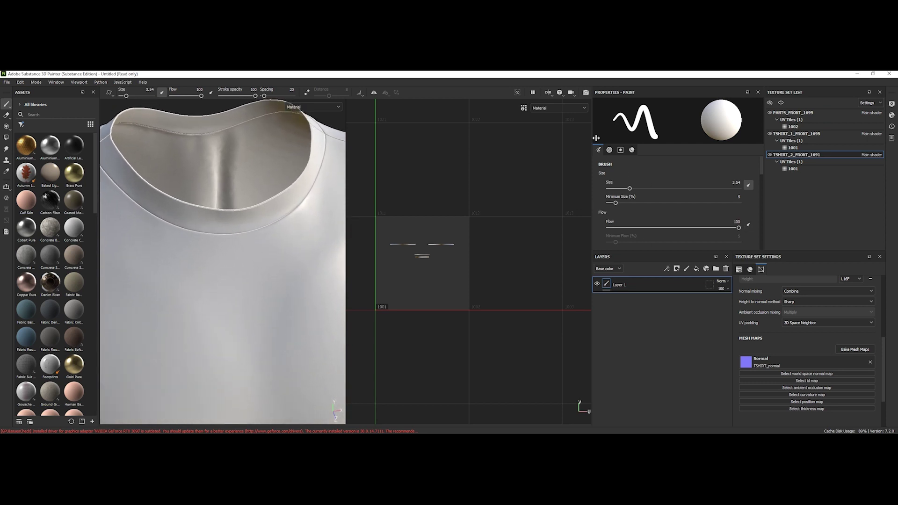
click(558, 107)
click(548, 125)
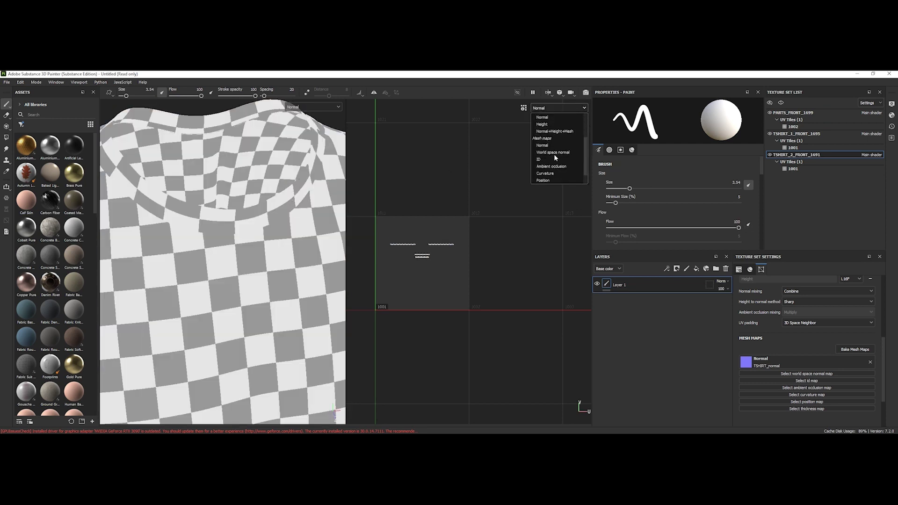
click(554, 153)
scroll(326, 201, up, 3)
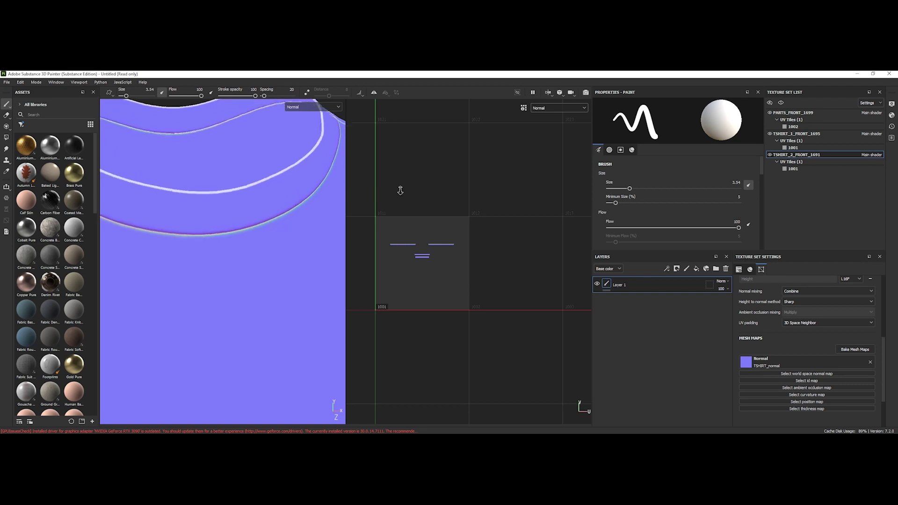
scroll(326, 201, up, 1)
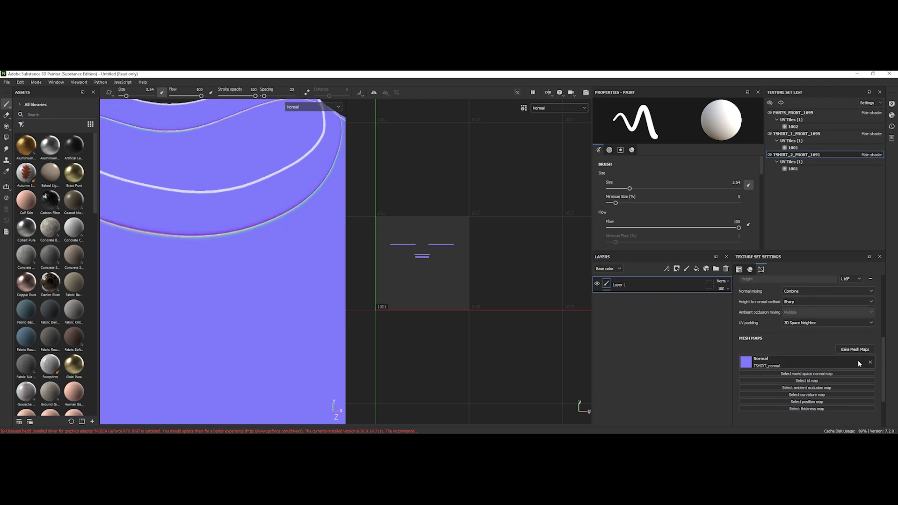
click(799, 134)
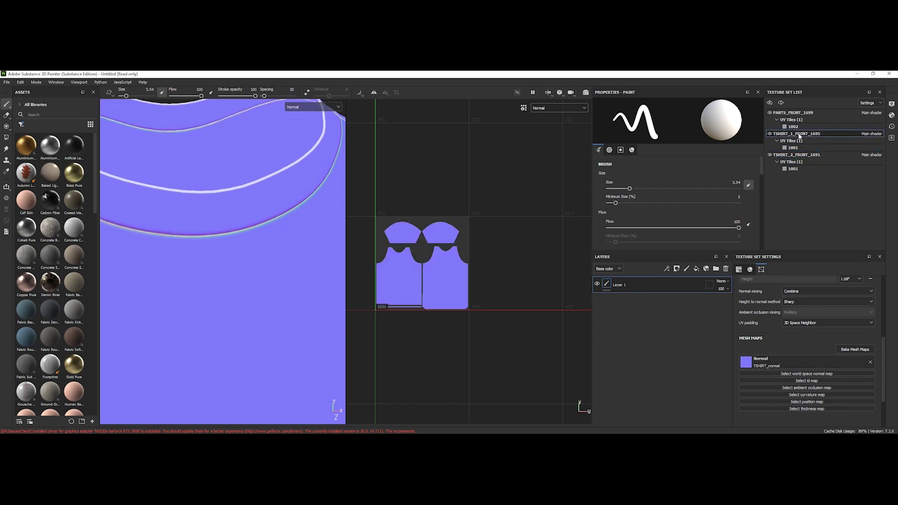
click(869, 359)
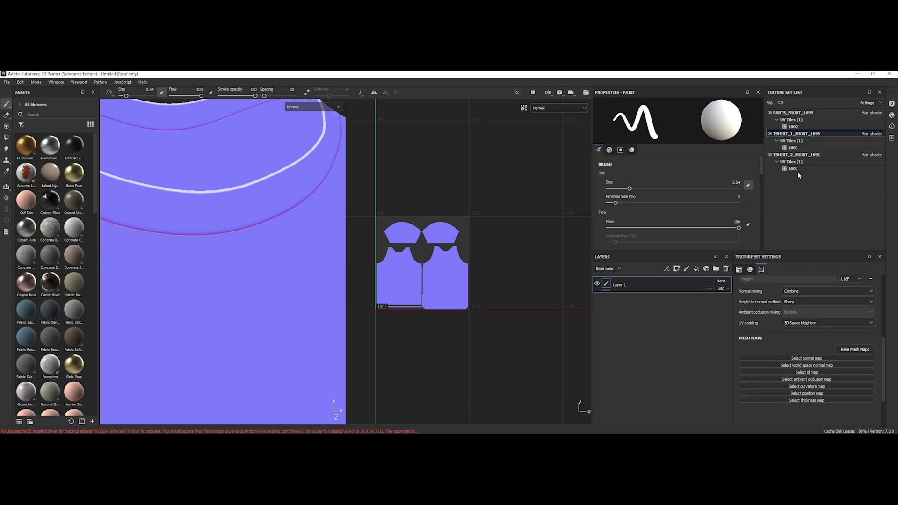
click(797, 155)
click(869, 362)
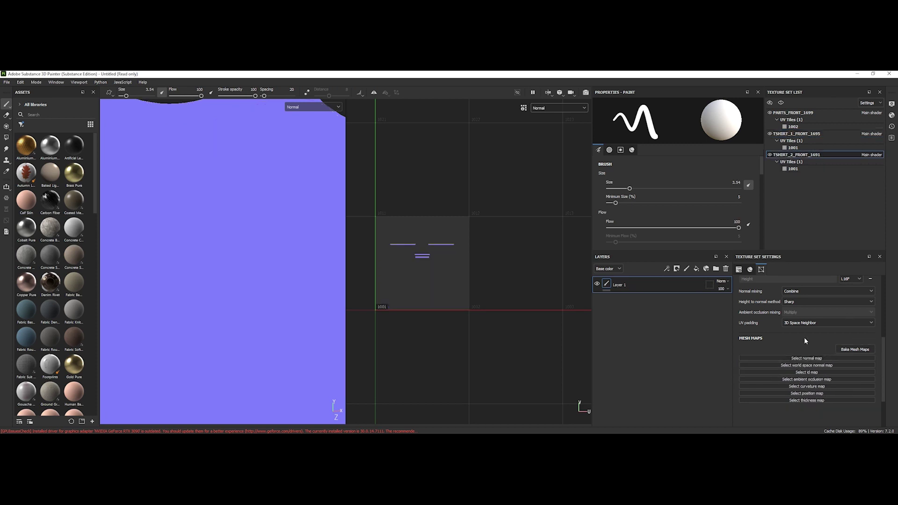
alt+drag(220, 219, 233, 218)
click(325, 109)
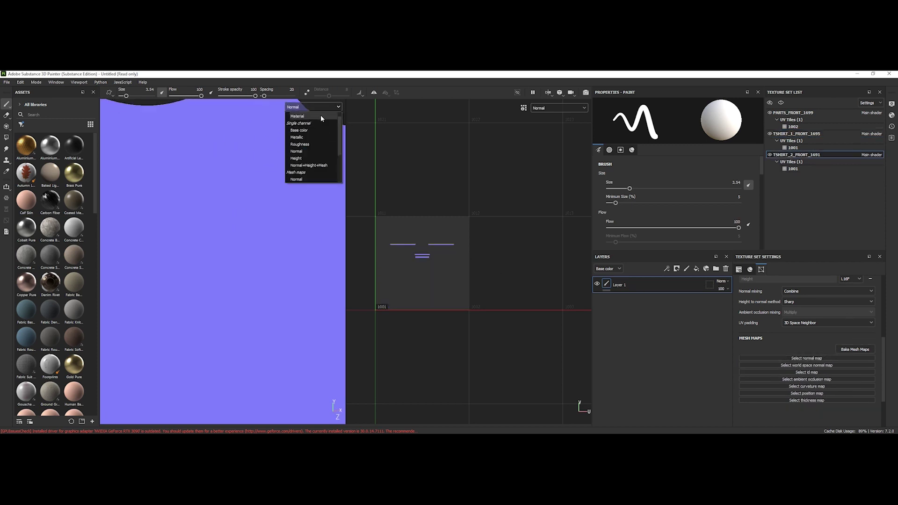
click(302, 123)
key(ctrl+z)
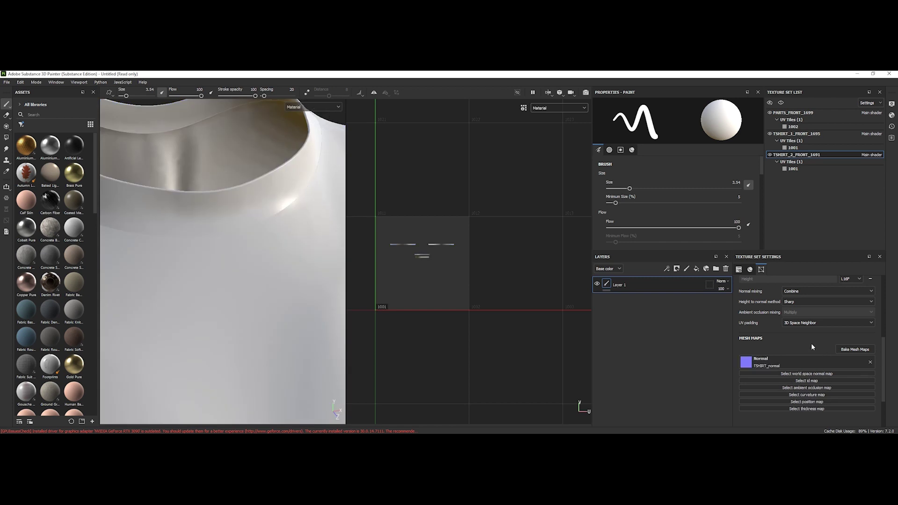
key(ctrl+shift+z)
key(ctrl+z)
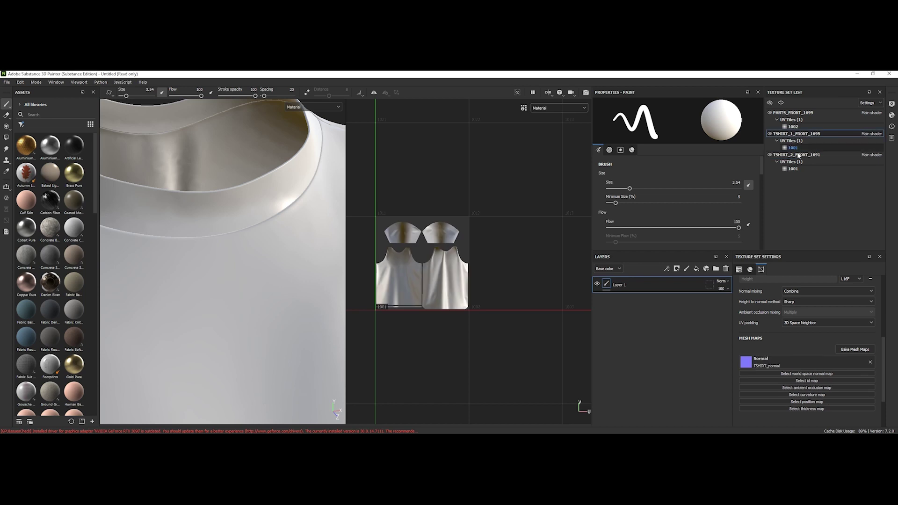
key(ctrl+shift+z)
click(819, 360)
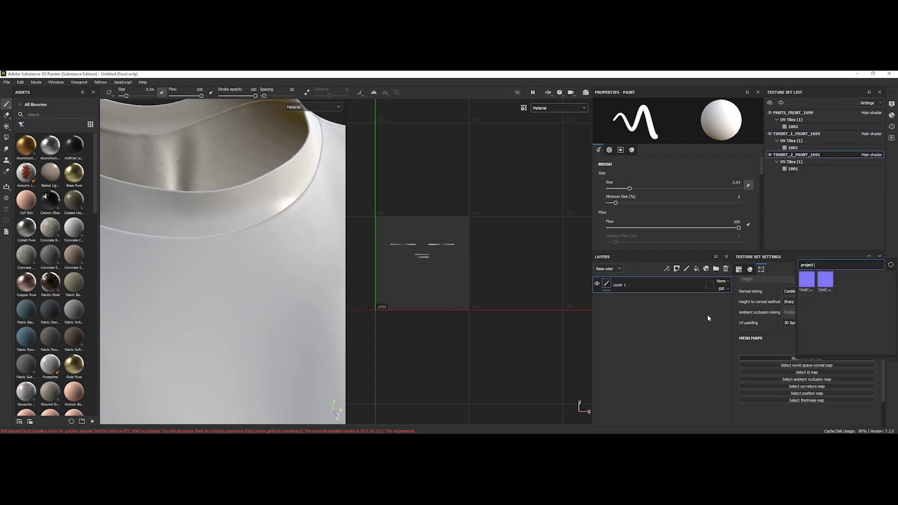
click(809, 281)
scroll(242, 267, down, 4)
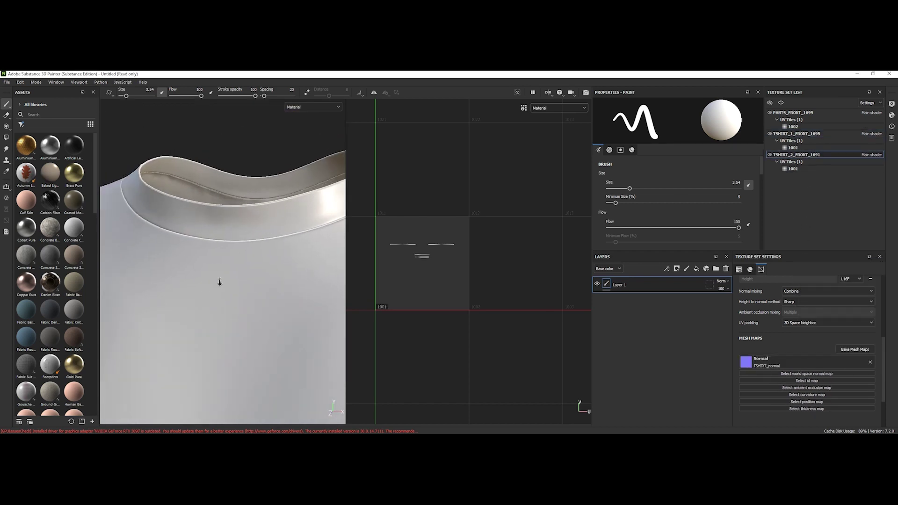
scroll(246, 264, down, 3)
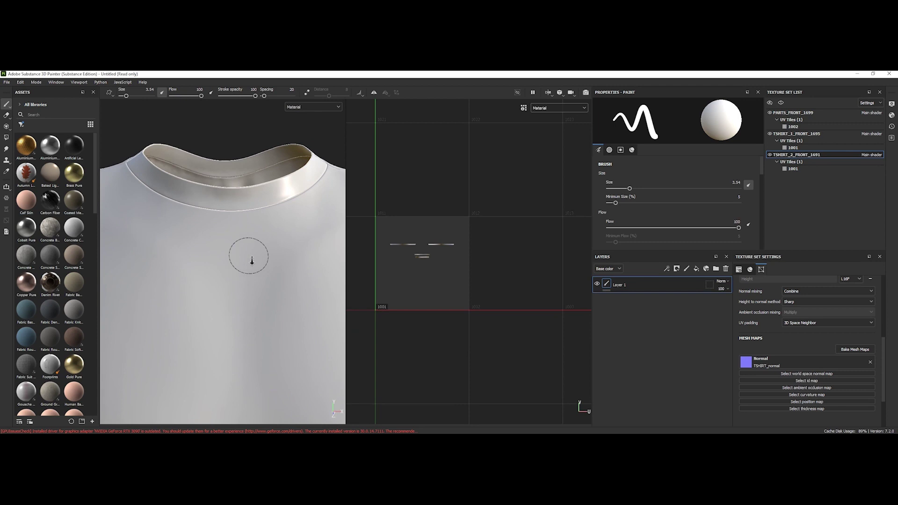
scroll(252, 262, down, 3)
scroll(239, 260, down, 3)
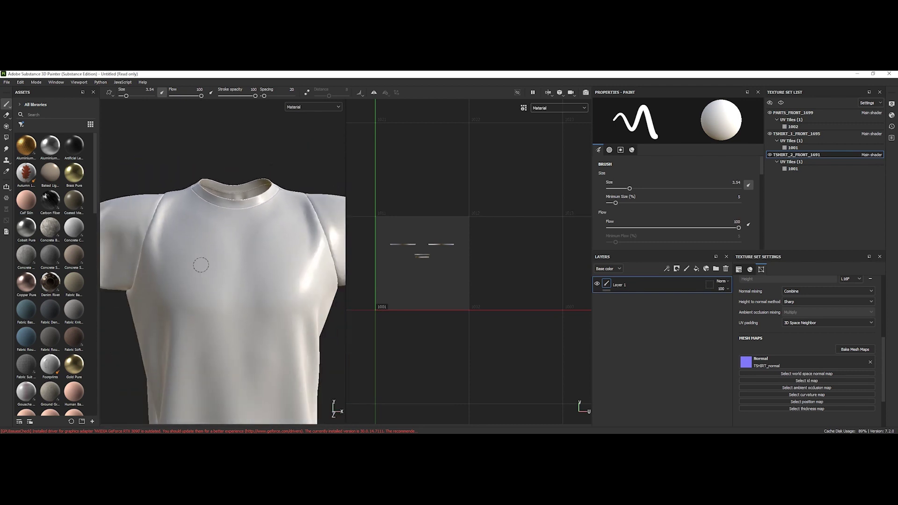
scroll(224, 258, down, 2)
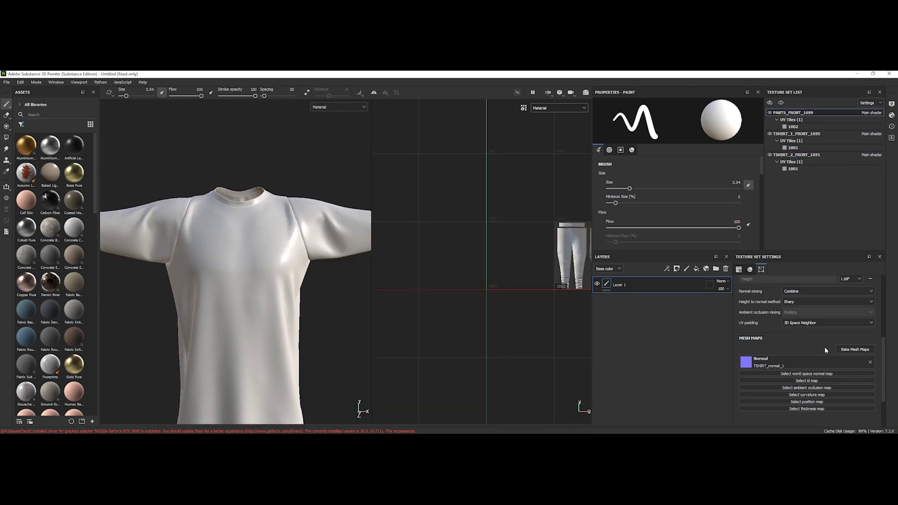
click(855, 349)
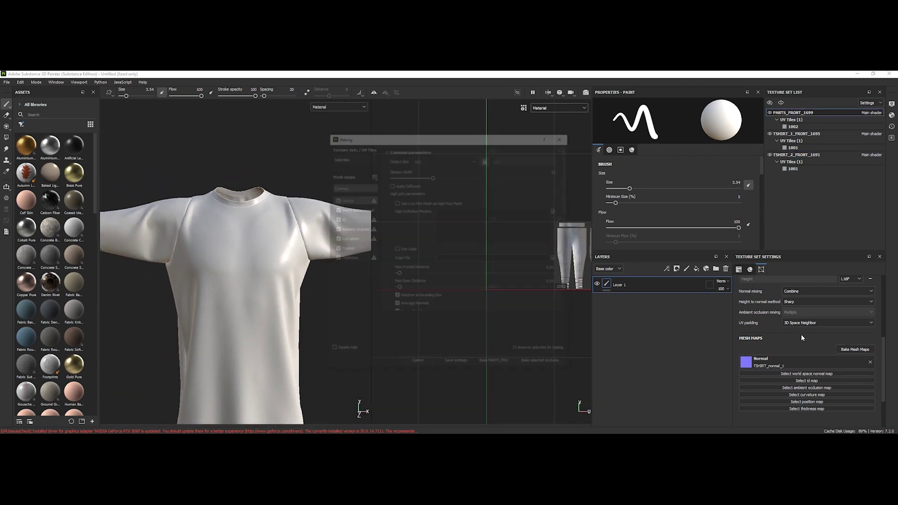
drag(407, 137, 412, 137)
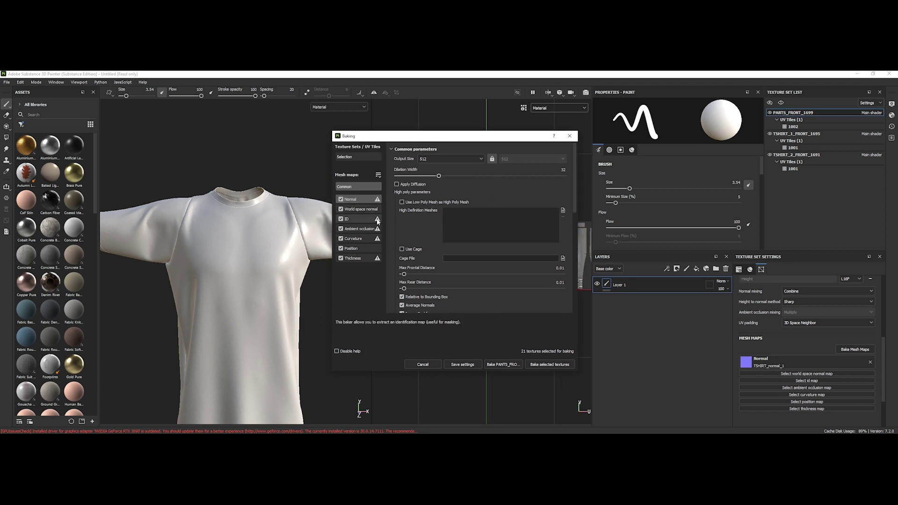
mouse_move(360, 209)
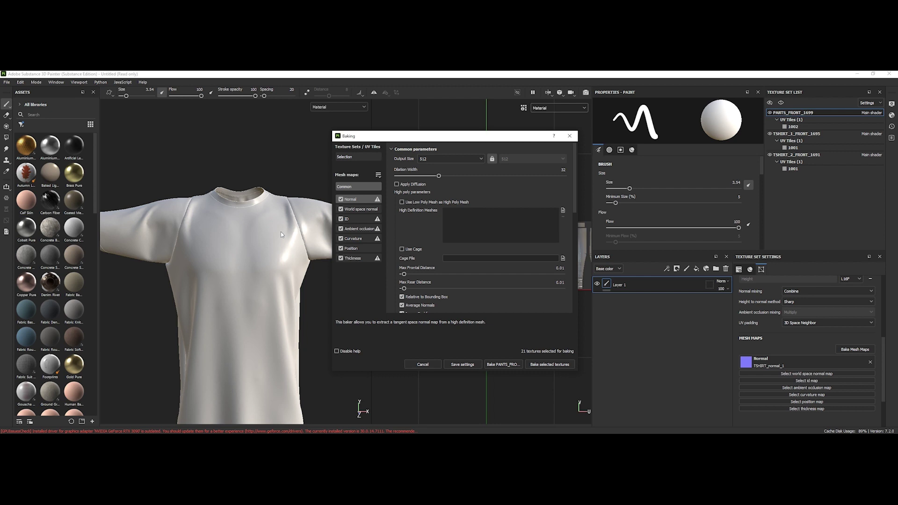
click(569, 136)
scroll(281, 210, down, 3)
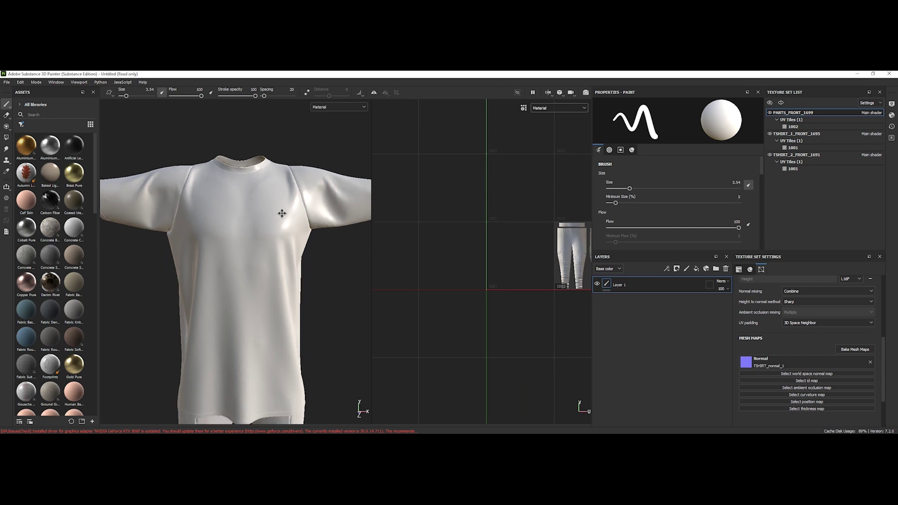
scroll(190, 229, down, 2)
scroll(188, 229, down, 2)
scroll(187, 229, down, 1)
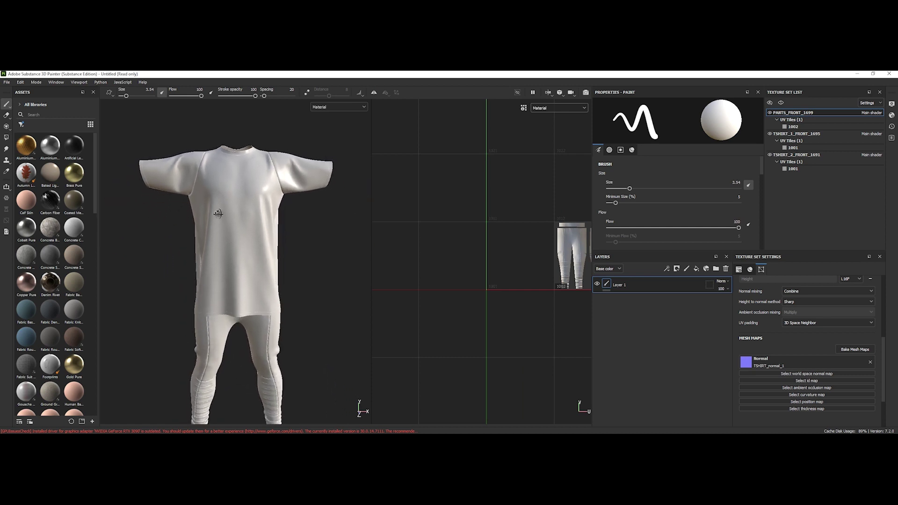
scroll(186, 228, down, 1)
- Start a resource import and add the ten ASIMOV logo images from the ASSETS folder
middle_drag(185, 229, 186, 215)
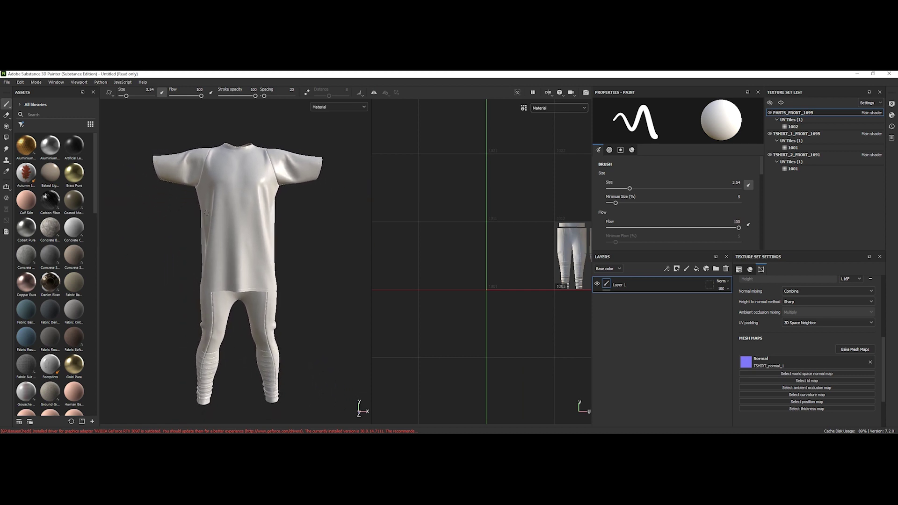
click(7, 83)
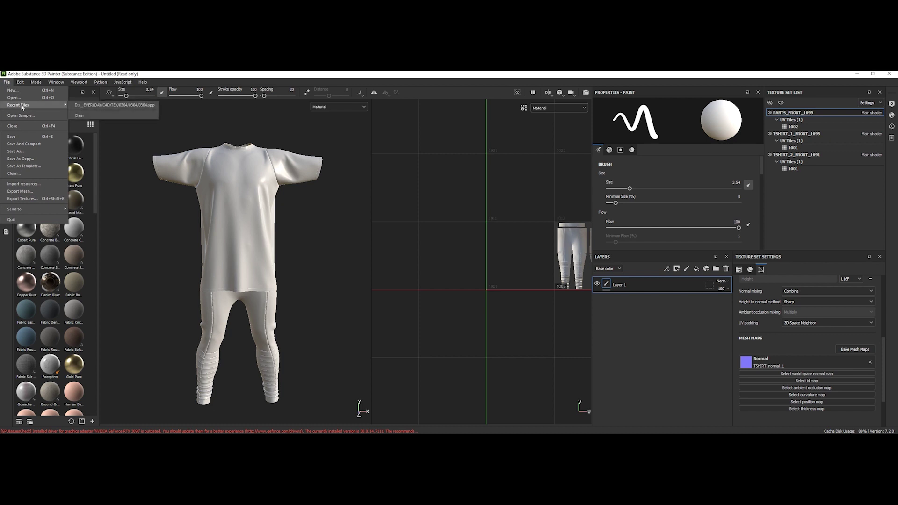
click(45, 101)
click(7, 82)
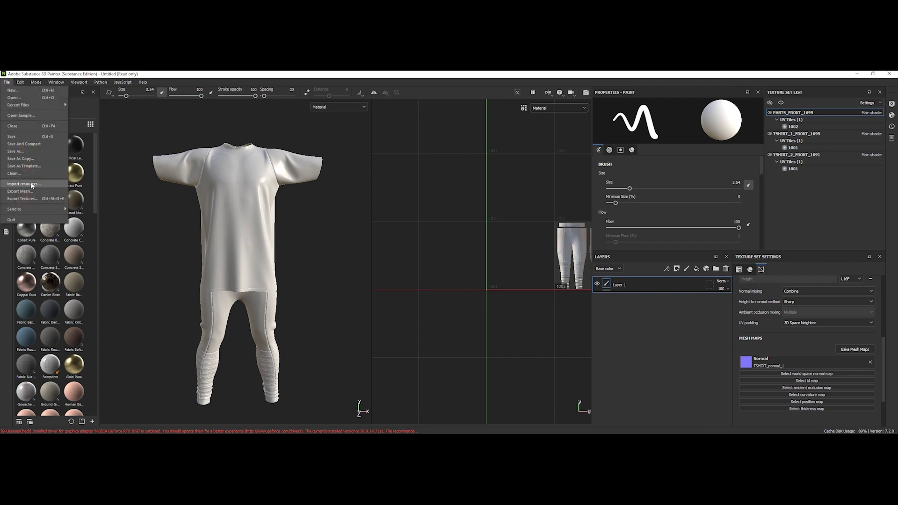
click(32, 184)
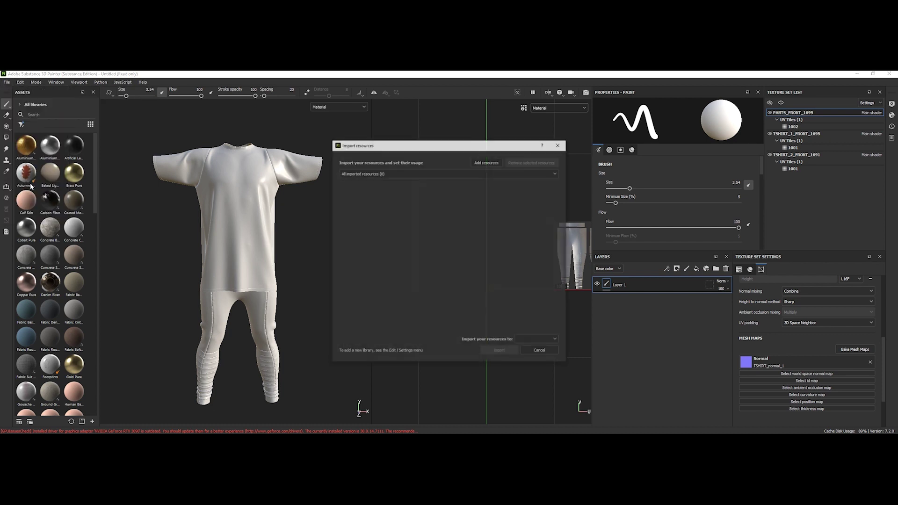
click(479, 173)
click(486, 163)
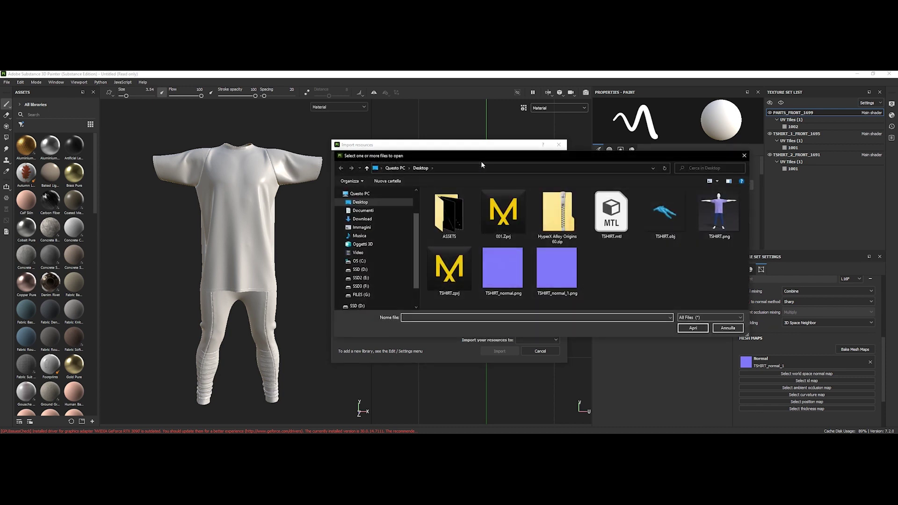
double_click(450, 208)
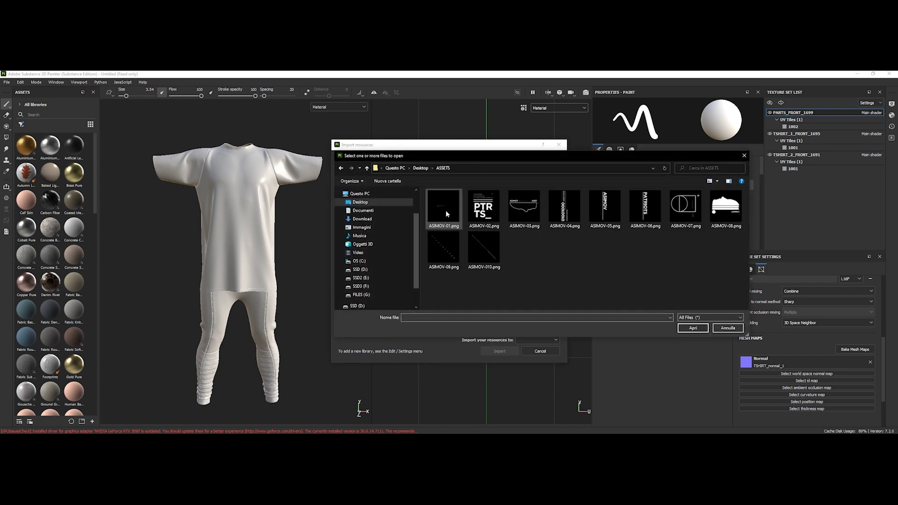
click(443, 208)
shift+click(487, 255)
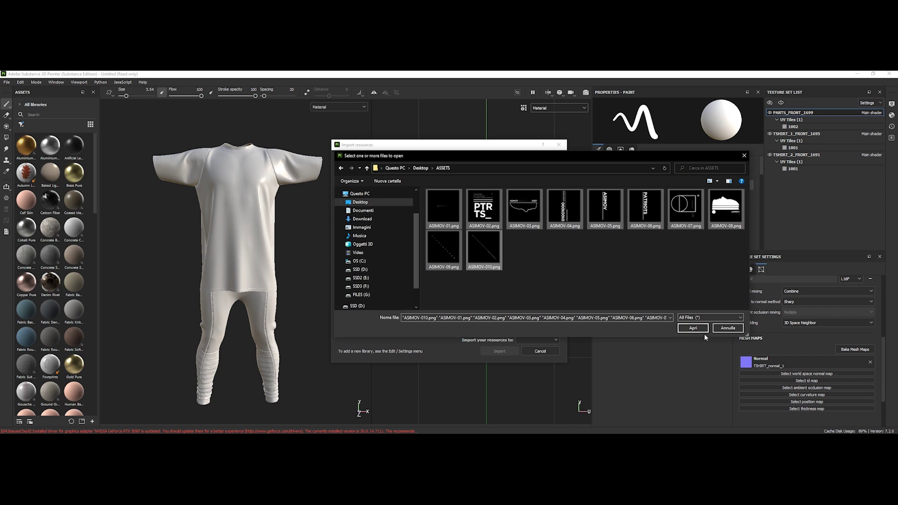
click(693, 328)
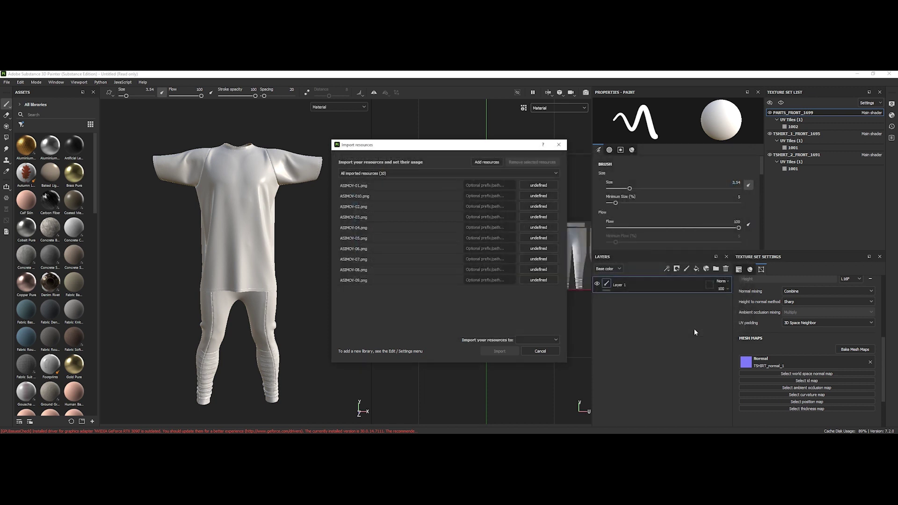
- Mark all ten ASIMOV files as alphas and import them into the current session
click(363, 184)
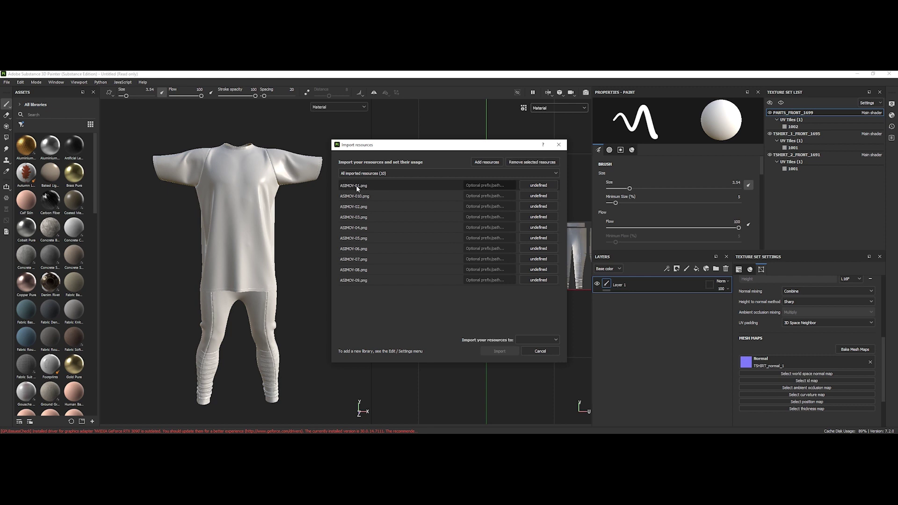
shift+click(359, 281)
click(529, 185)
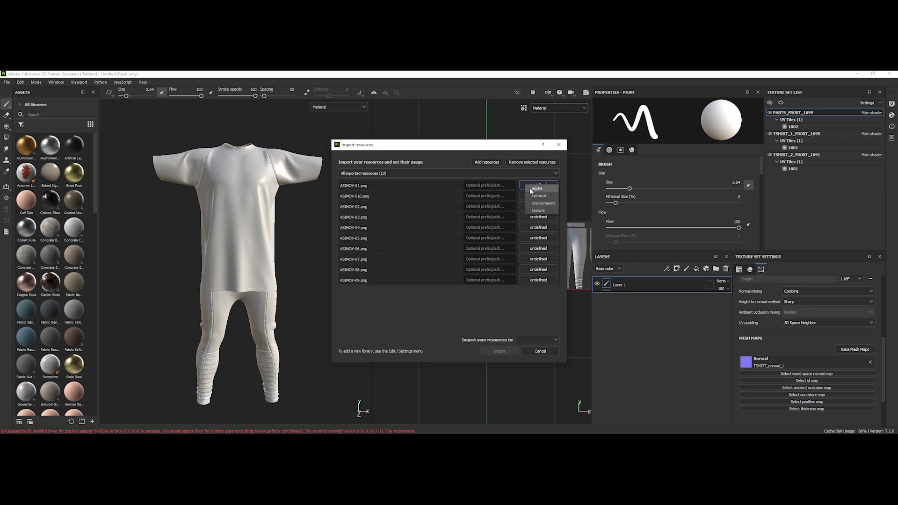
click(530, 188)
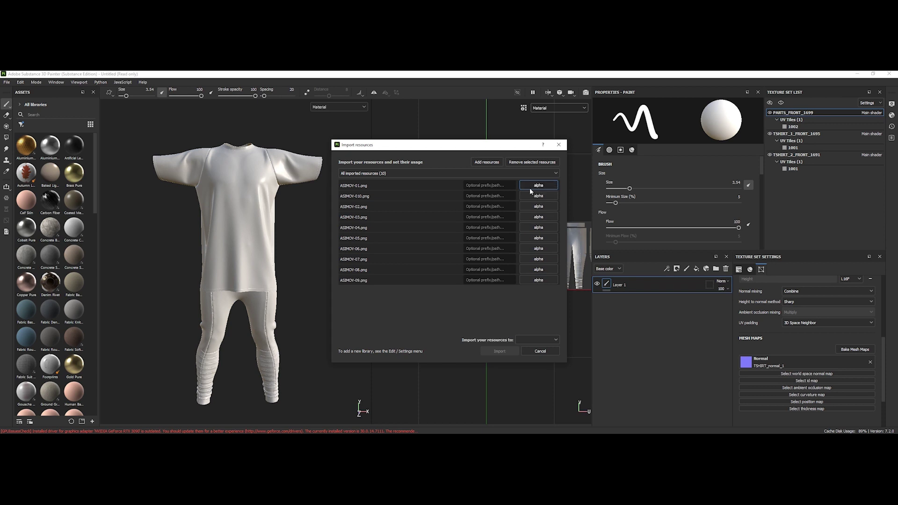
click(525, 340)
click(523, 341)
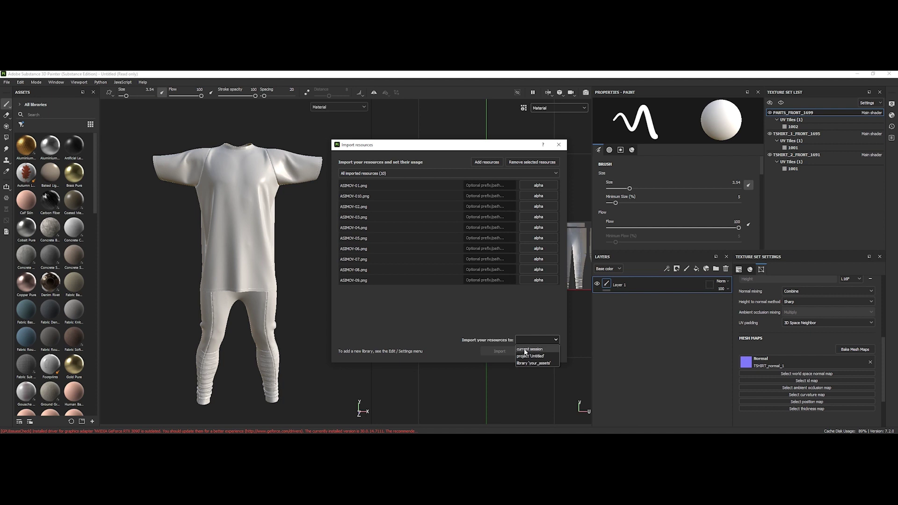
click(525, 349)
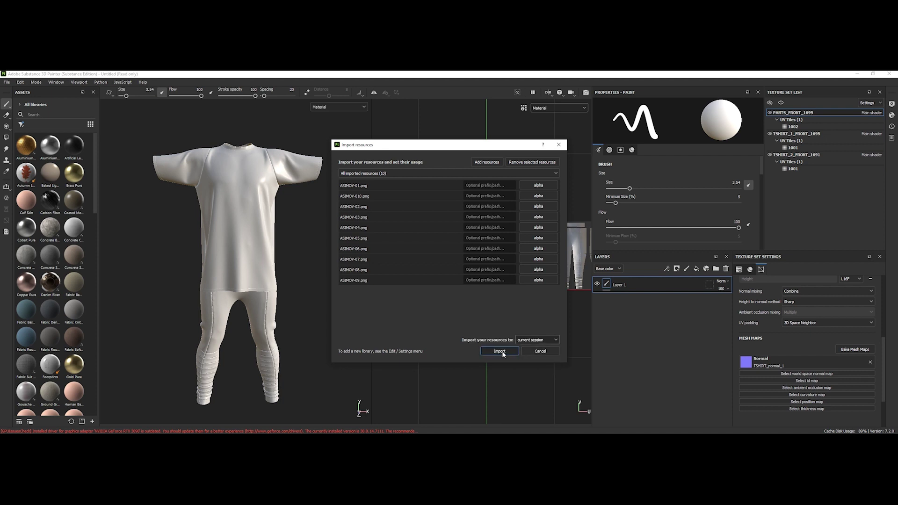
click(502, 353)
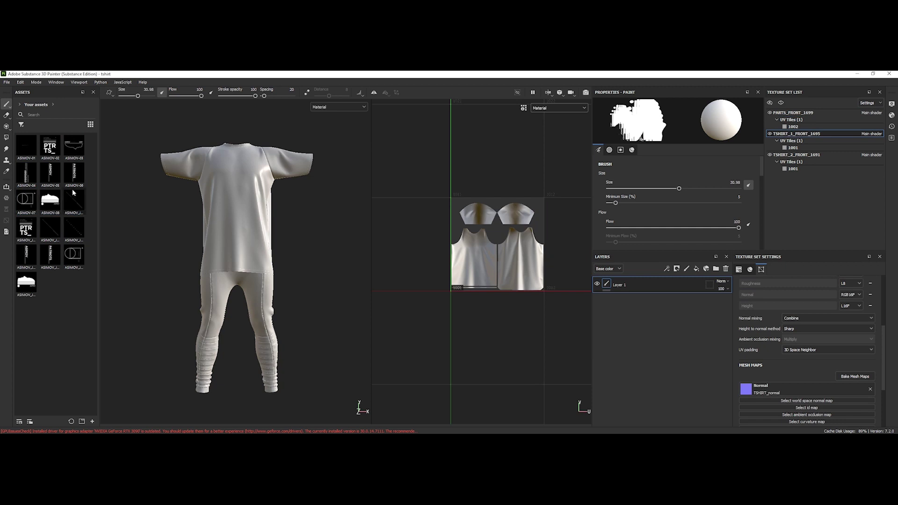
- Search all libraries for fabric and drop Fabric Baseball Hat onto the shirt
click(22, 124)
click(36, 132)
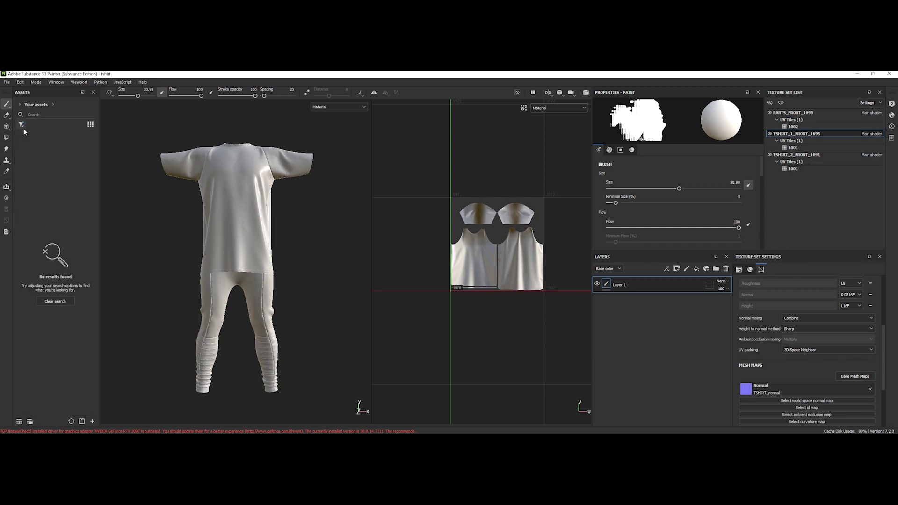
click(19, 104)
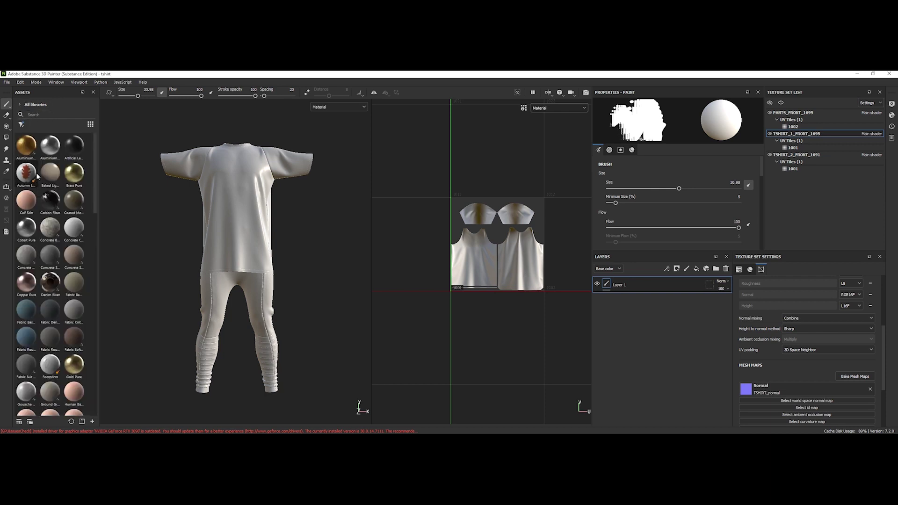
click(39, 116)
text(fabric)
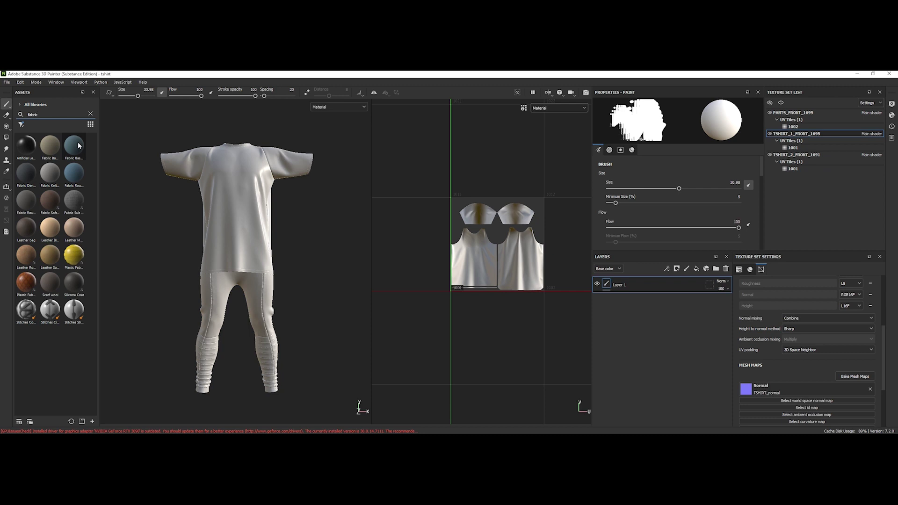
mouse_move(75, 145)
mouse_down()
mouse_move(231, 217)
mouse_move(233, 205)
mouse_up()
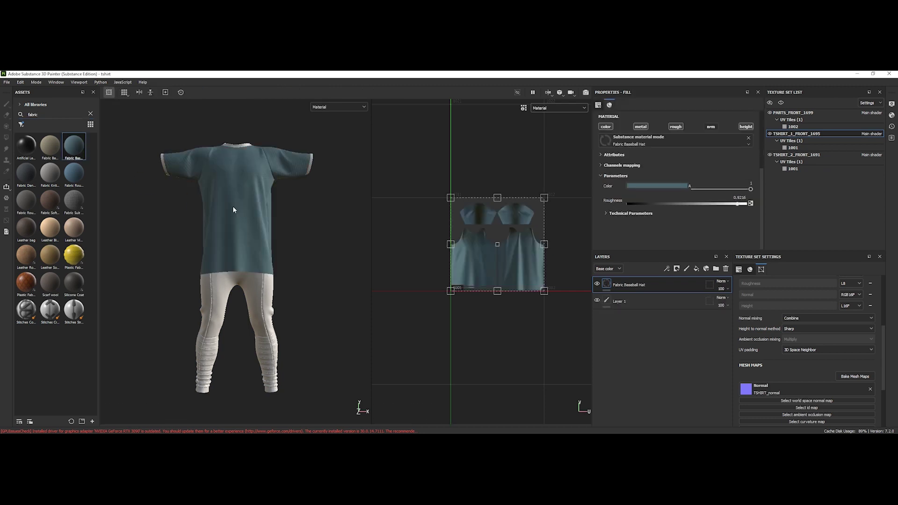
scroll(233, 206, up, 3)
scroll(267, 208, up, 2)
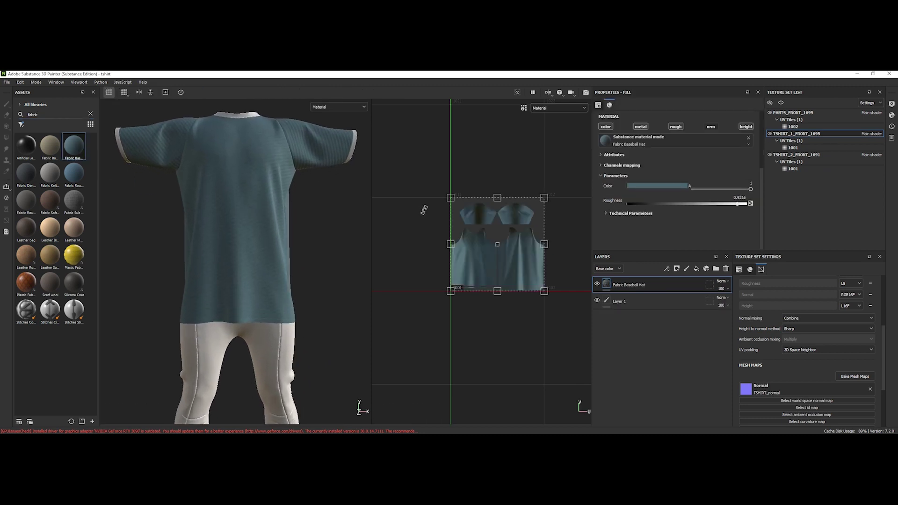
- Rotate the Fabric Baseball Hat pattern about 45 degrees and scale it down to tile smaller
drag(449, 201, 429, 230)
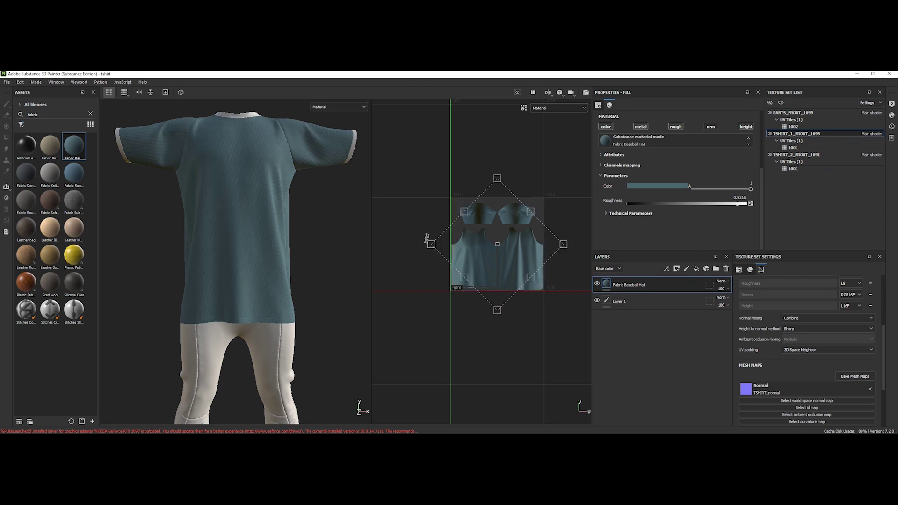
drag(423, 269, 424, 280)
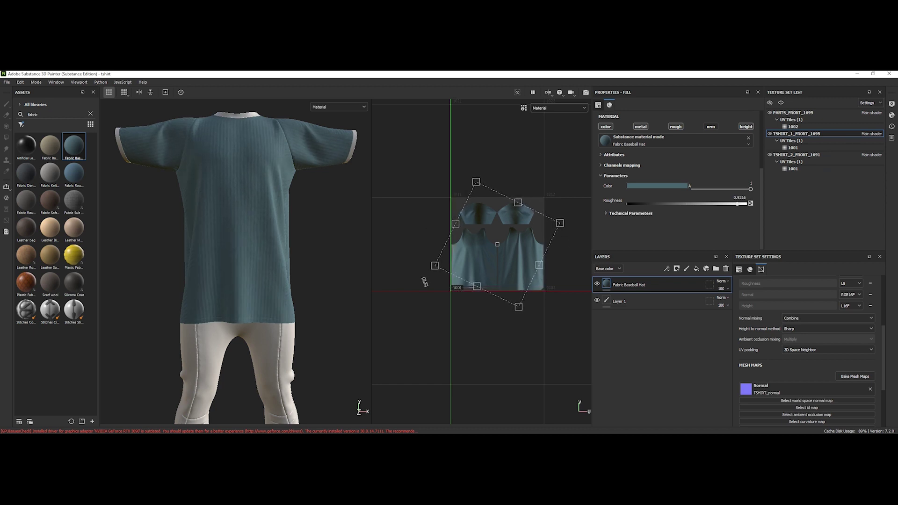
drag(476, 182, 511, 295)
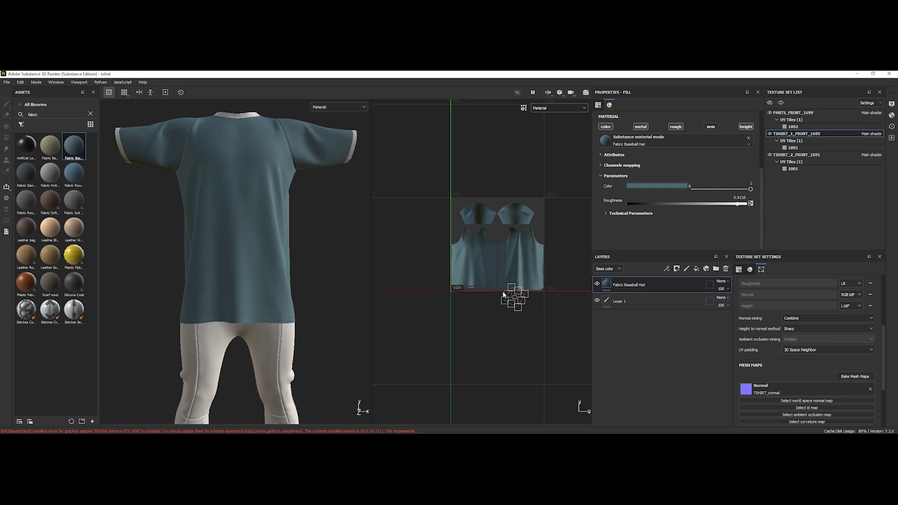
scroll(262, 220, up, 8)
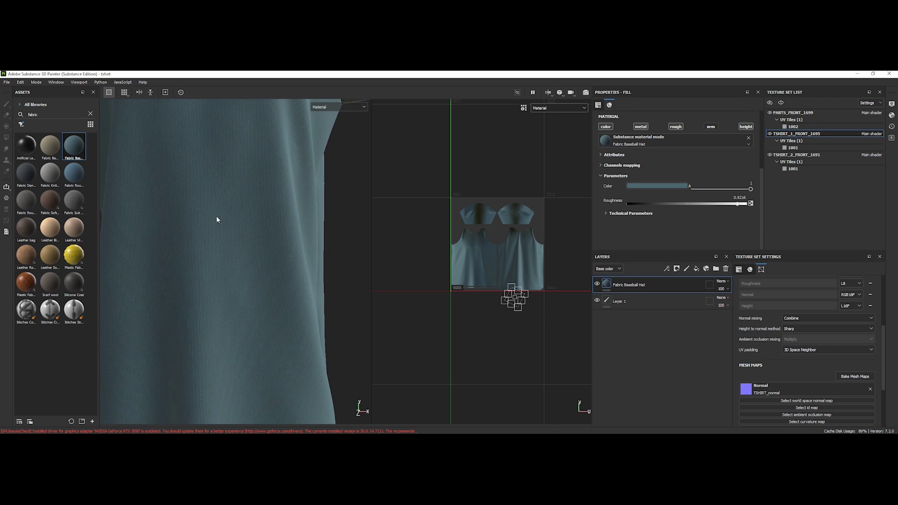
scroll(259, 218, up, 1)
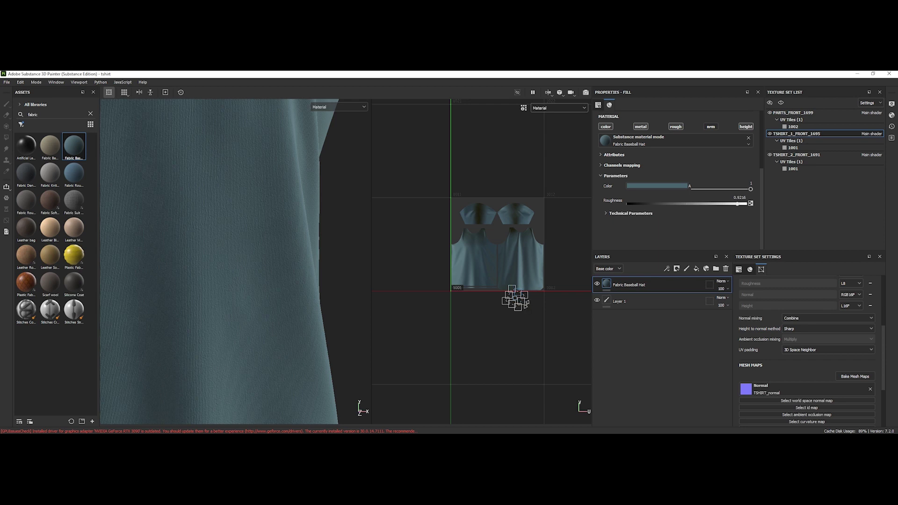
scroll(522, 302, up, 5)
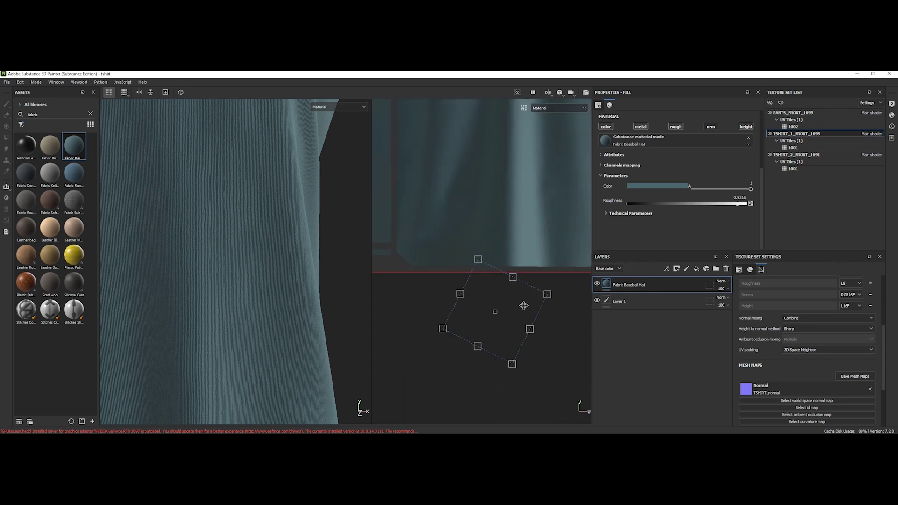
middle_drag(523, 306, 513, 253)
scroll(512, 233, down, 5)
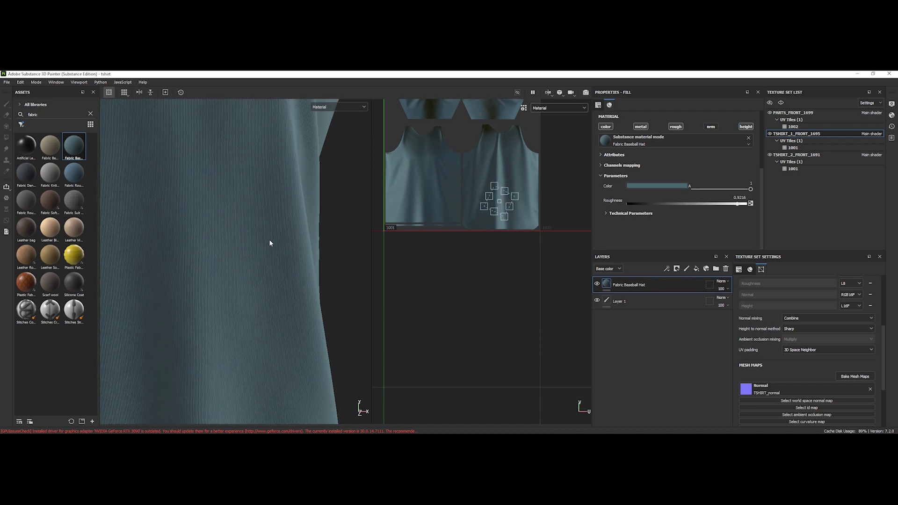
scroll(268, 239, down, 3)
scroll(236, 235, down, 3)
scroll(237, 253, up, 8)
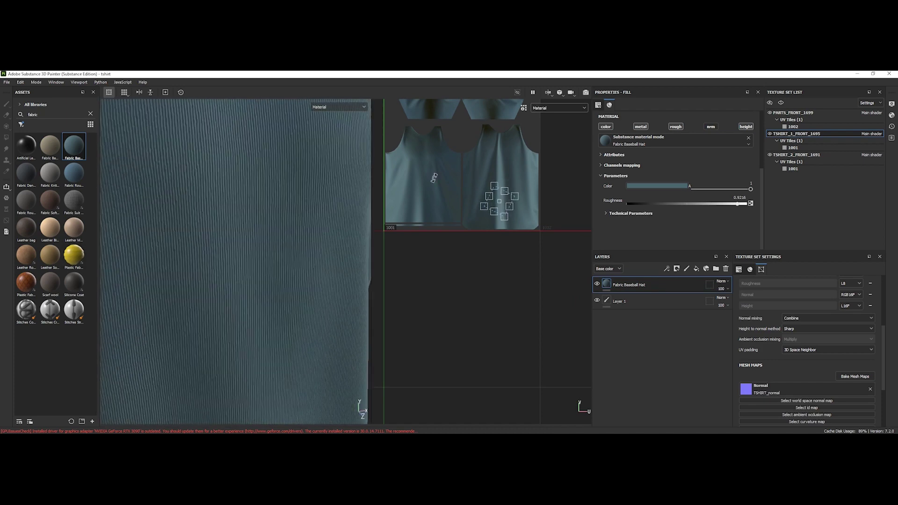
alt+drag(272, 182, 322, 215)
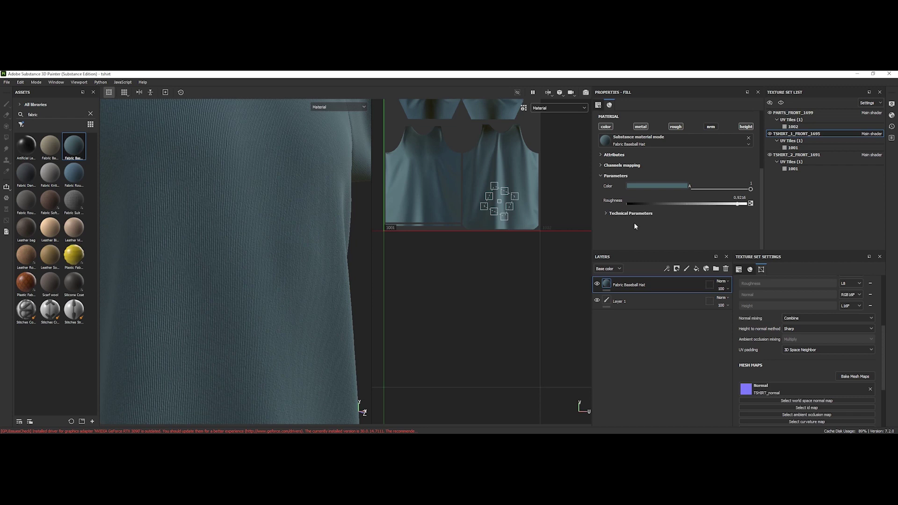
- Shift the fabric fill's base colour to a deeper, more saturated teal-blue
click(607, 214)
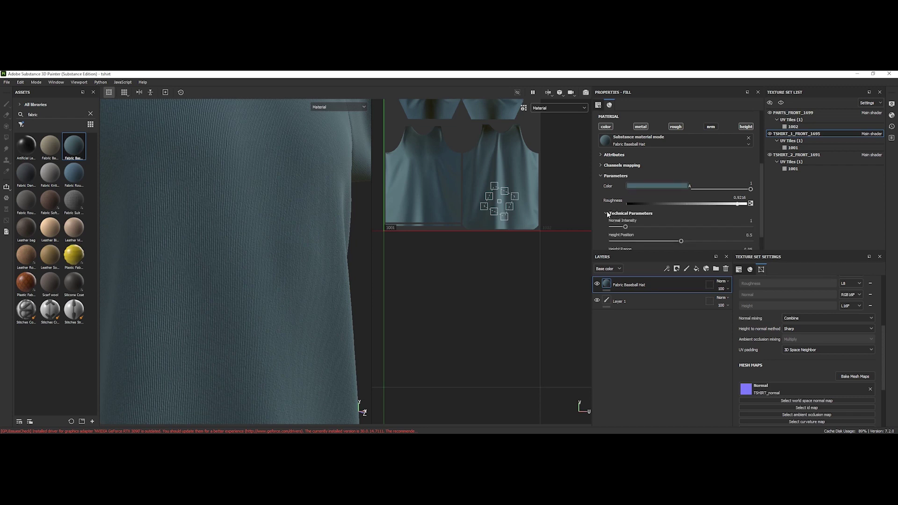
scroll(628, 207, down, 1)
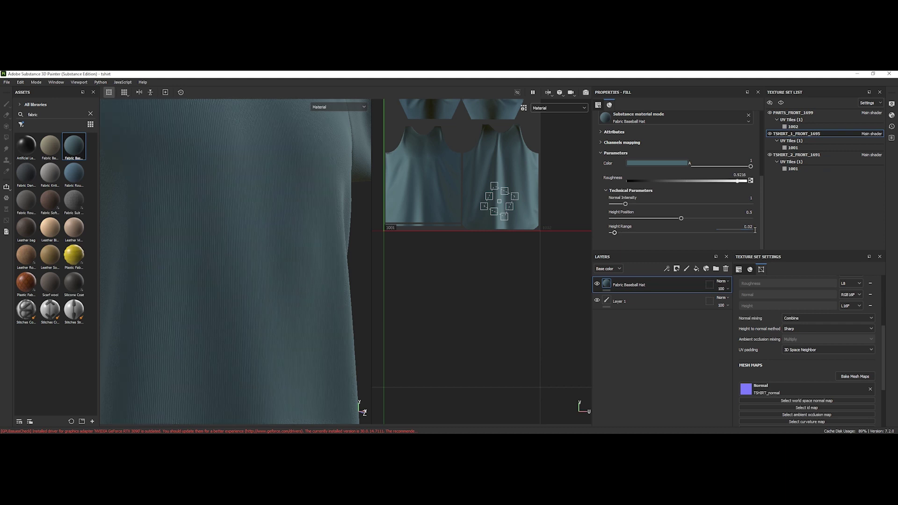
scroll(220, 240, down, 5)
alt+drag(239, 253, 225, 245)
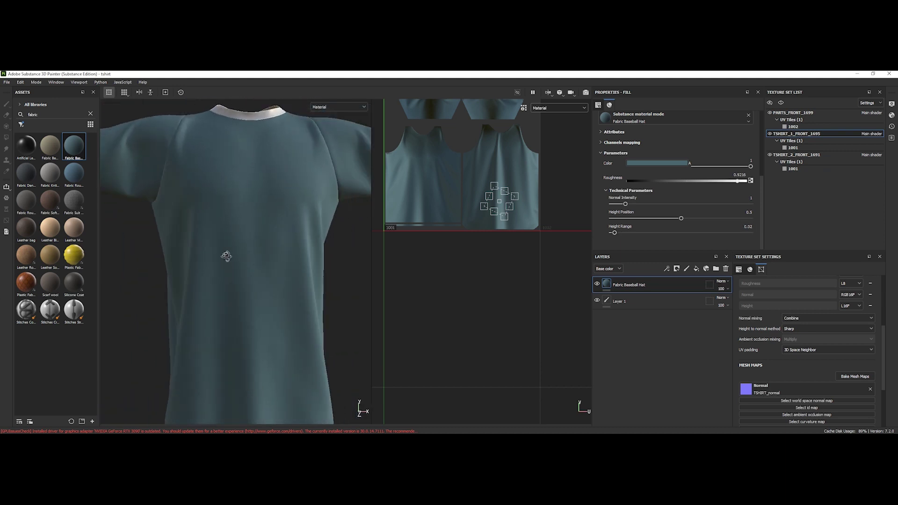
scroll(232, 213, up, 4)
alt+drag(232, 213, 242, 206)
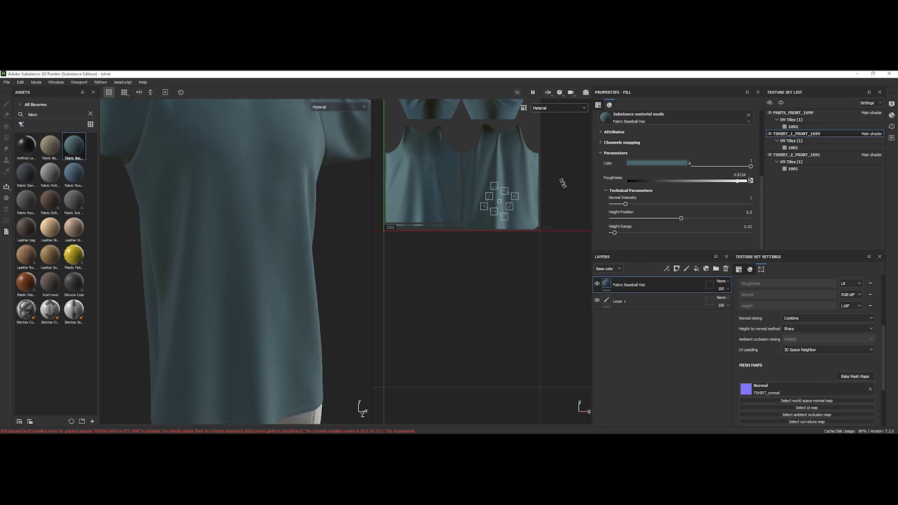
click(632, 163)
click(668, 211)
drag(668, 211, 672, 213)
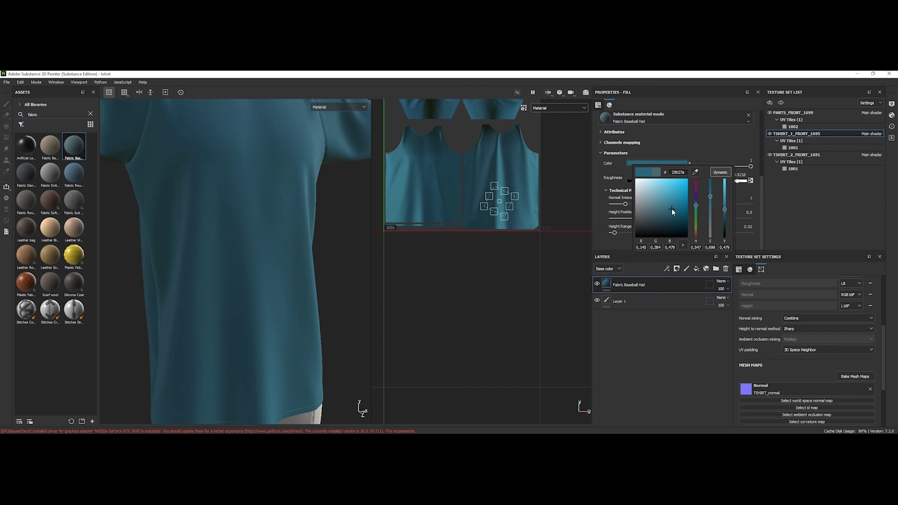
click(264, 232)
- Frame the whole shirt-and-pants model and orbit around it to inspect the teal shirt
alt+drag(265, 231, 264, 224)
key(f)
right_click(293, 236)
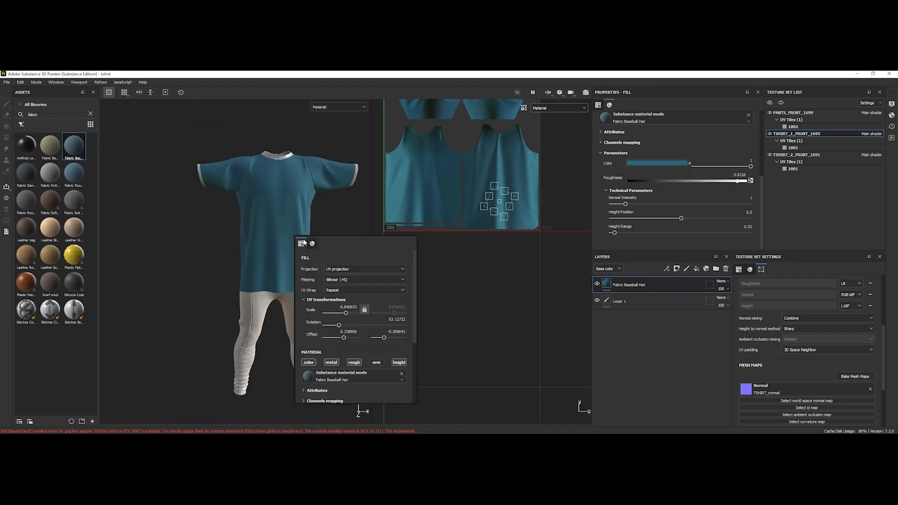
click(310, 228)
shift+right_drag(309, 227, 312, 233)
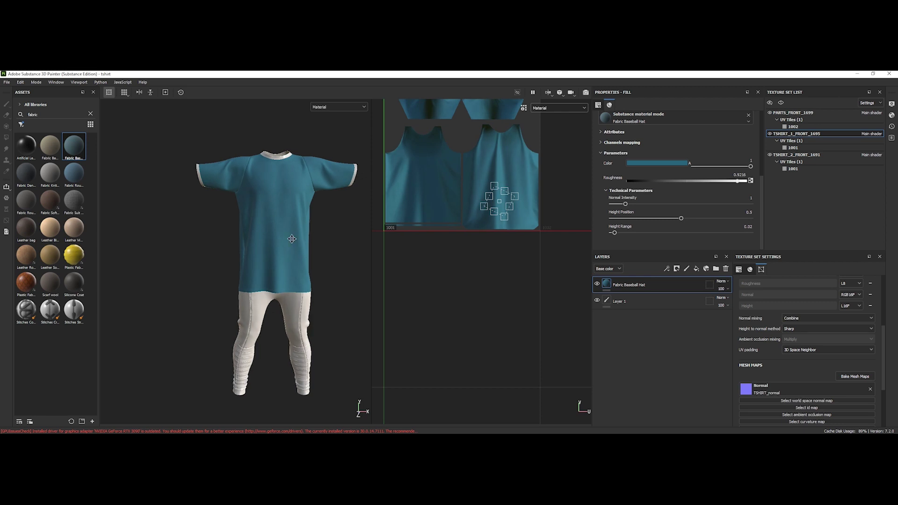
middle_drag(312, 232, 249, 232)
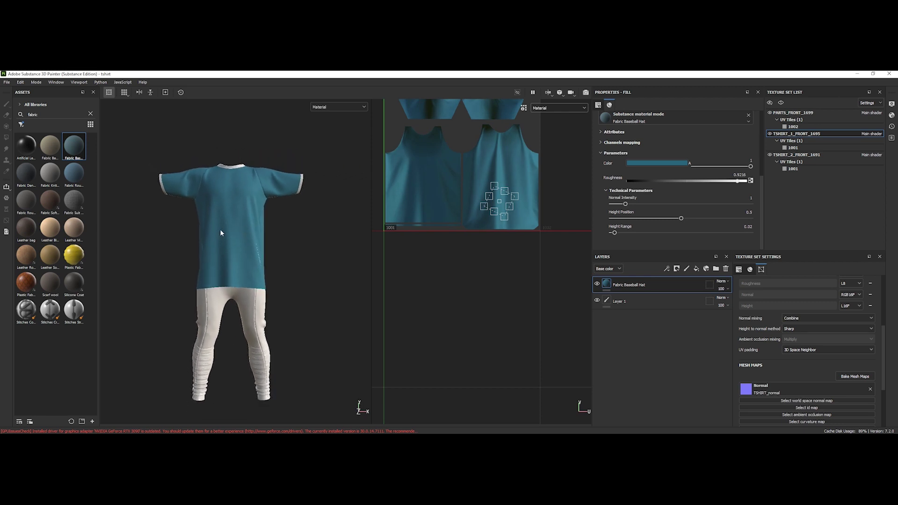
alt+drag(249, 232, 304, 225)
alt+right_drag(304, 225, 244, 242)
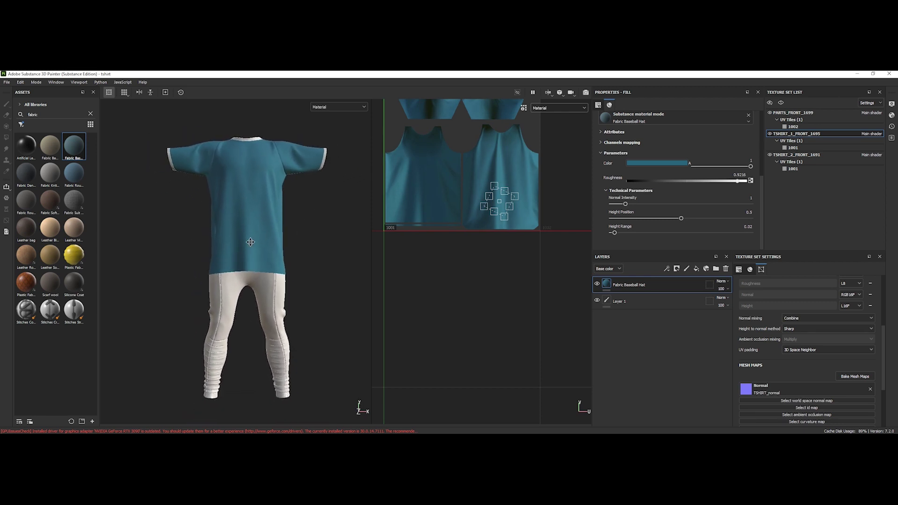
right_click(654, 302)
- Delete Layer 1 and rename the Fabric Baseball Hat fill to BASE_FABRIC
click(625, 319)
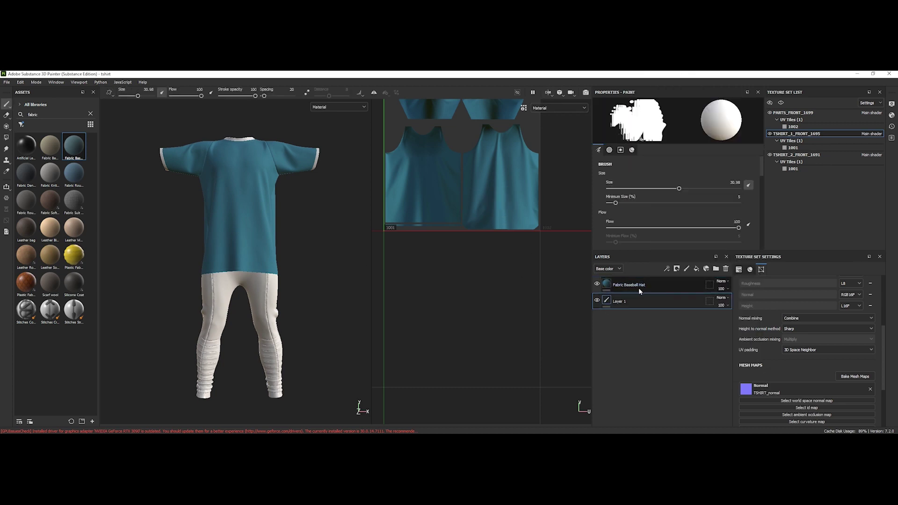
key(Delete)
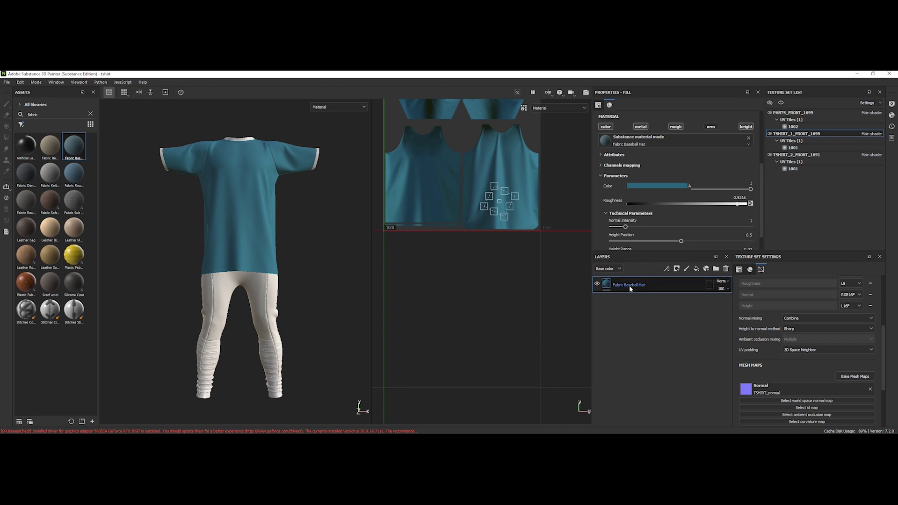
double_click(629, 286)
text(BASE_FABRIC)
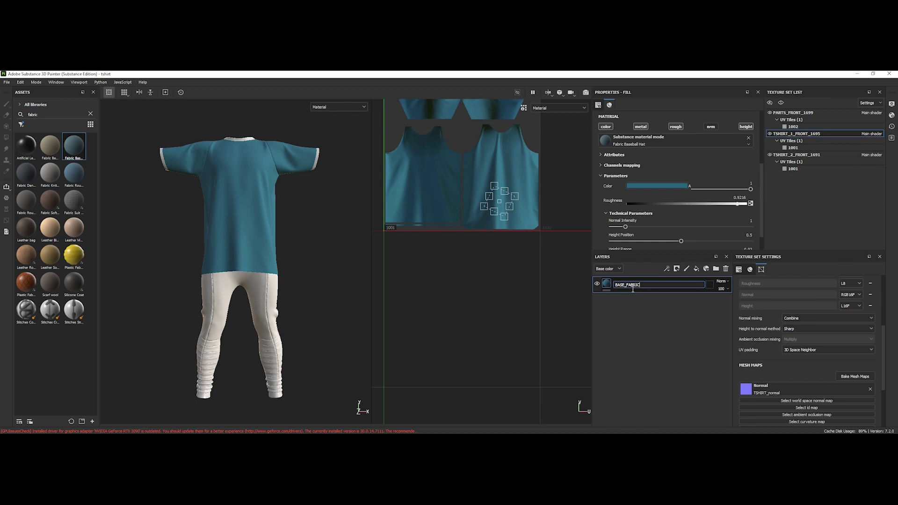
key(Return)
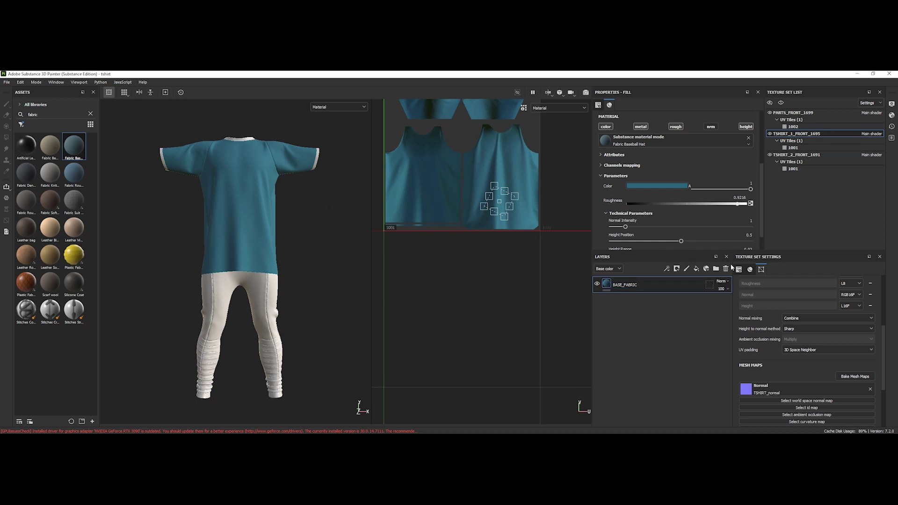
- Duplicate BASE_FABRIC so two copies sit in the layer stack
right_click(629, 286)
click(626, 286)
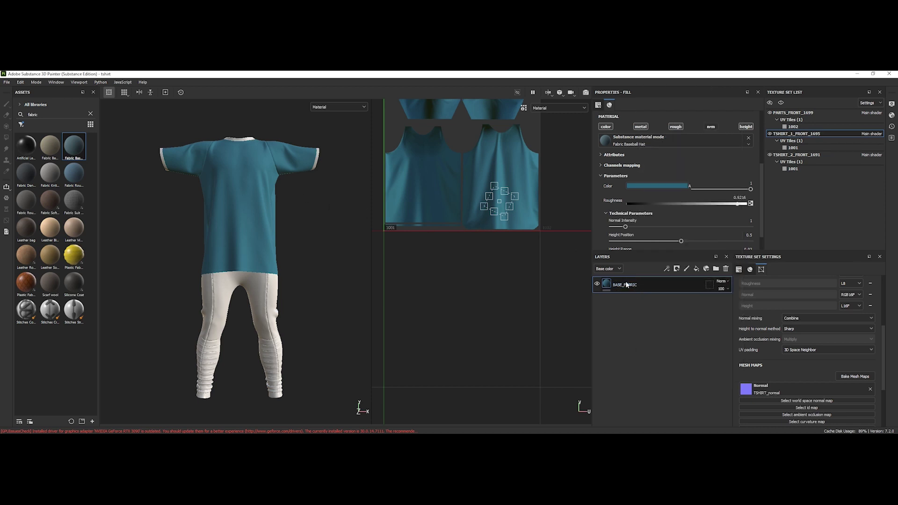
key(ctrl+d)
double_click(626, 285)
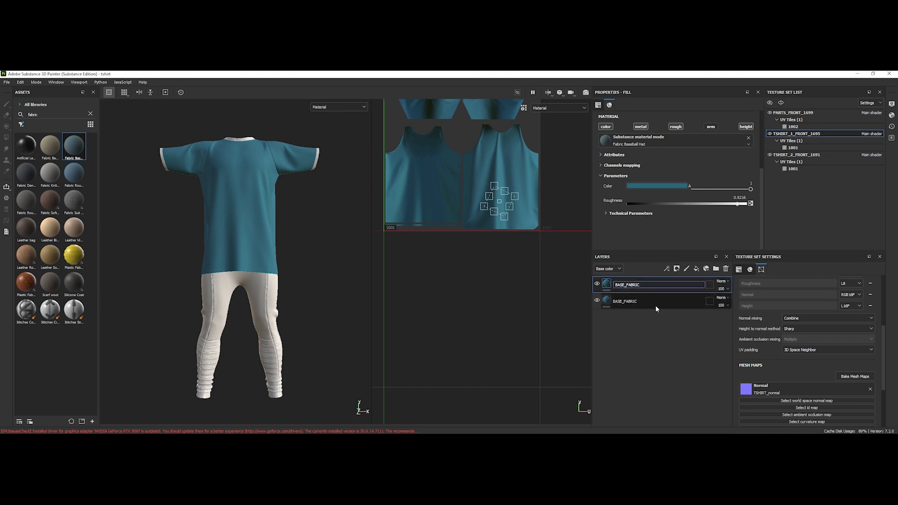
key(Escape)
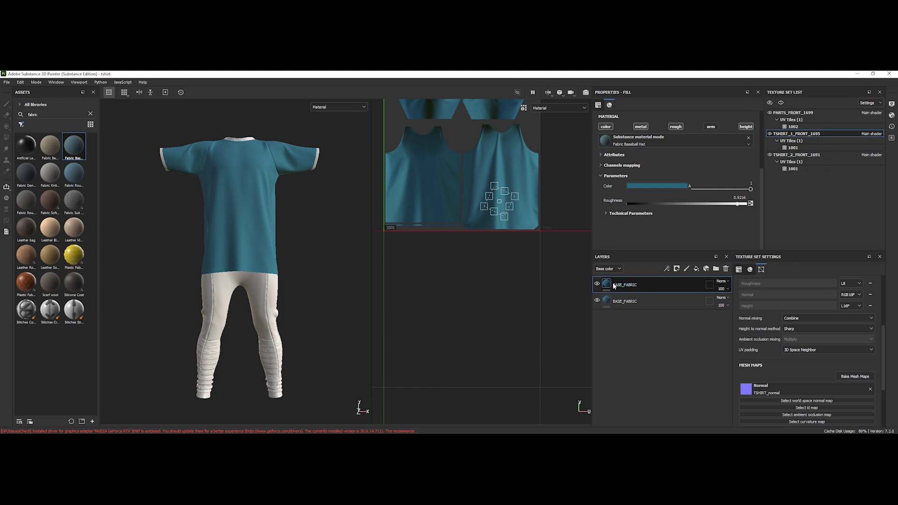
- Set the top BASE_FABRIC copy's base colour to near-white
alt+right_drag(276, 209, 275, 211)
scroll(275, 207, up, 4)
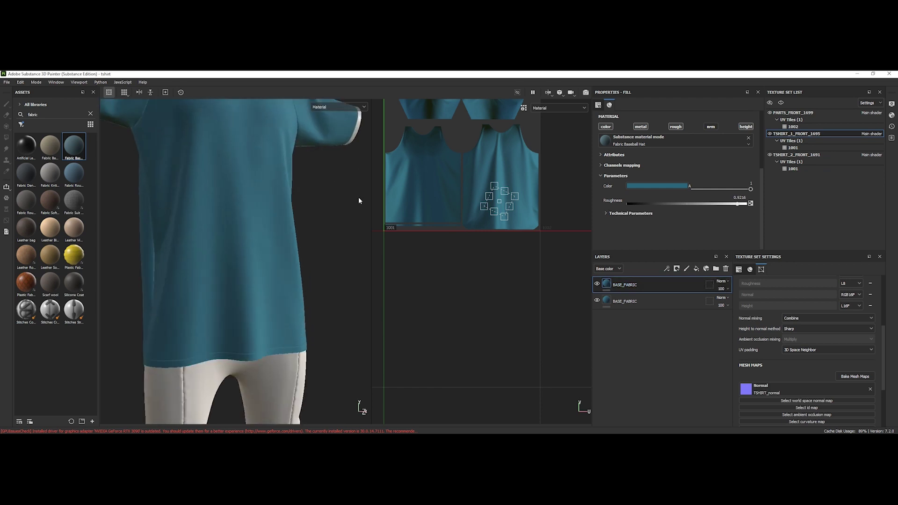
alt+drag(248, 217, 274, 208)
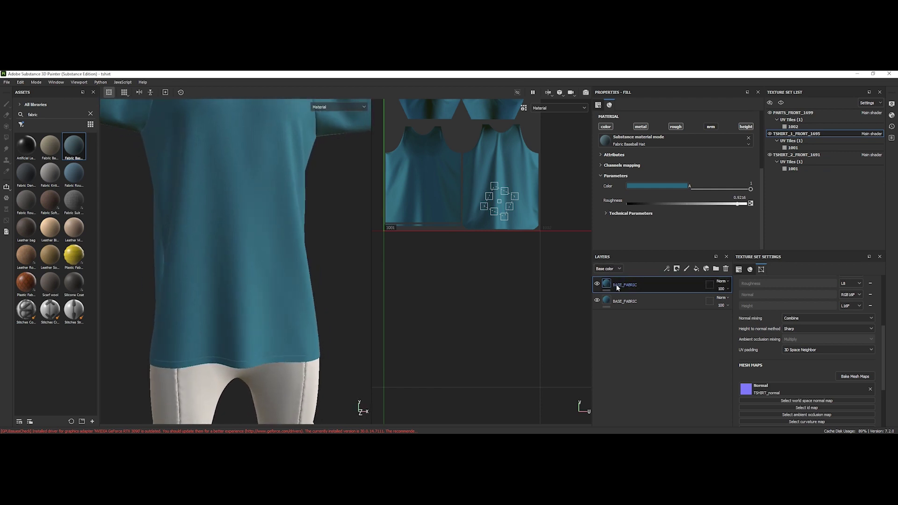
click(656, 187)
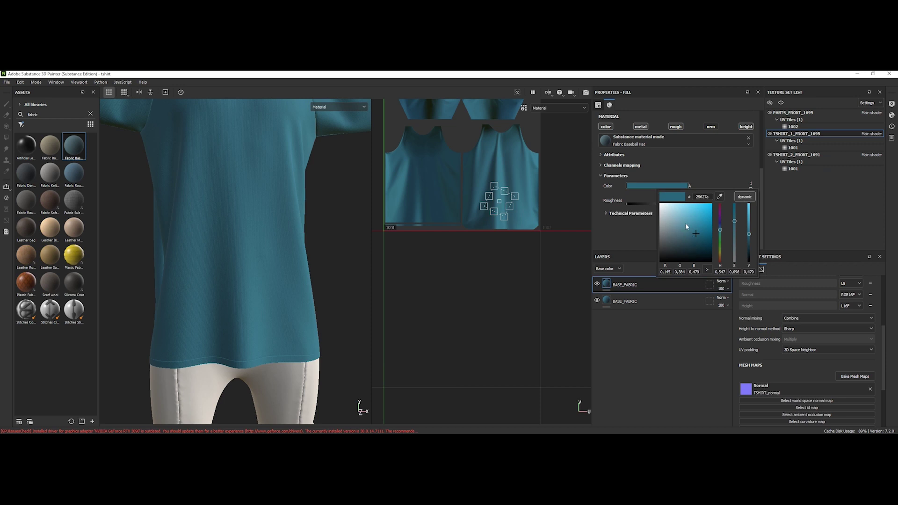
drag(686, 223, 658, 205)
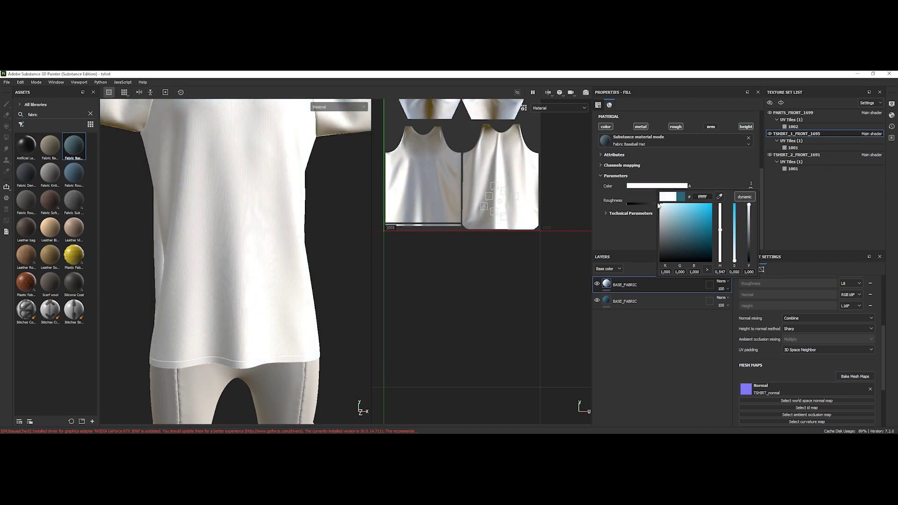
- Map Metallic to basecolor in Channels mapping and lower roughness to 0.5
click(601, 169)
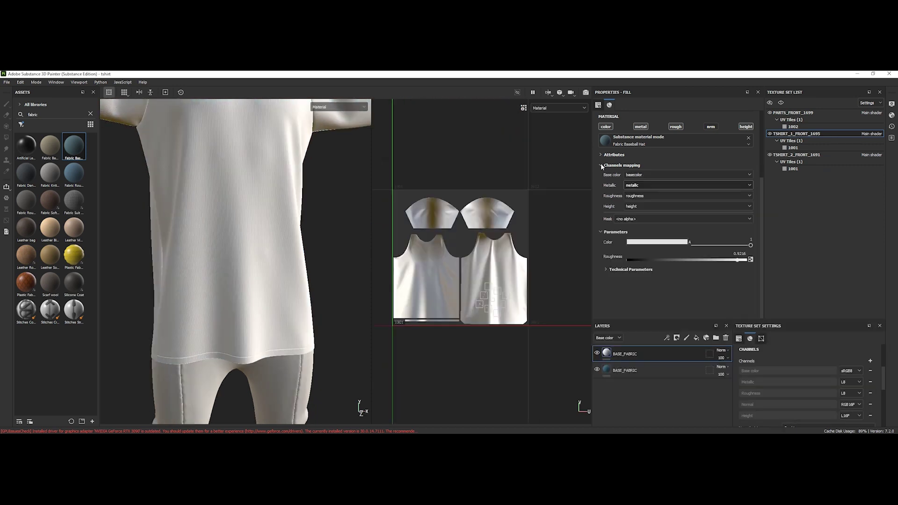
click(642, 185)
click(642, 197)
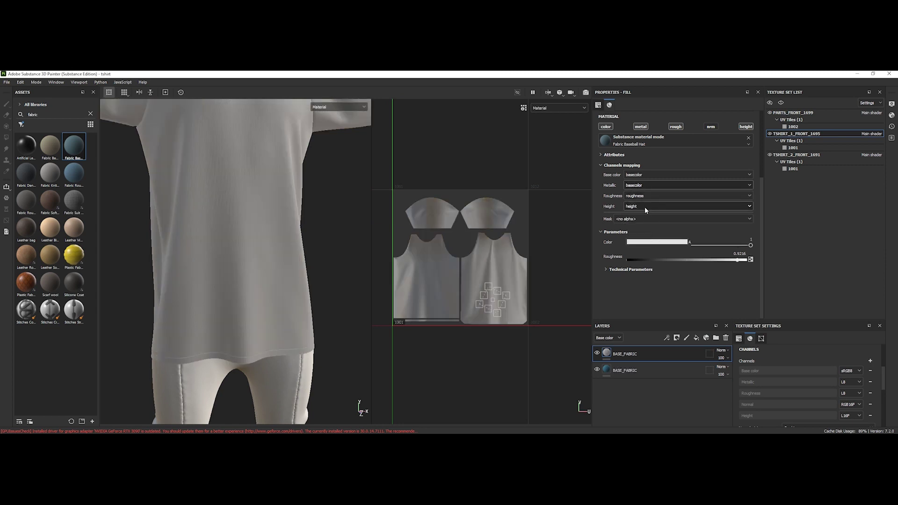
drag(715, 260, 680, 260)
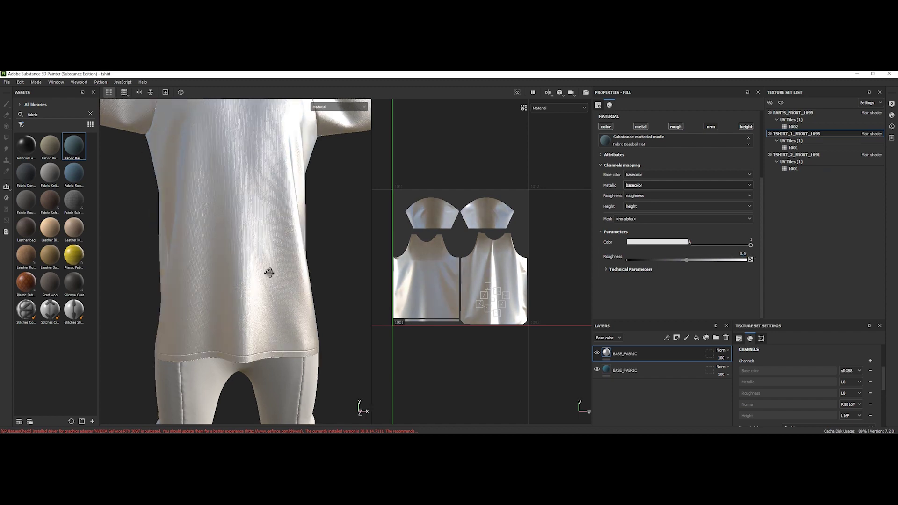
- Adjust the shirt colour to a slightly darker light grey
alt+drag(269, 262, 232, 266)
click(642, 242)
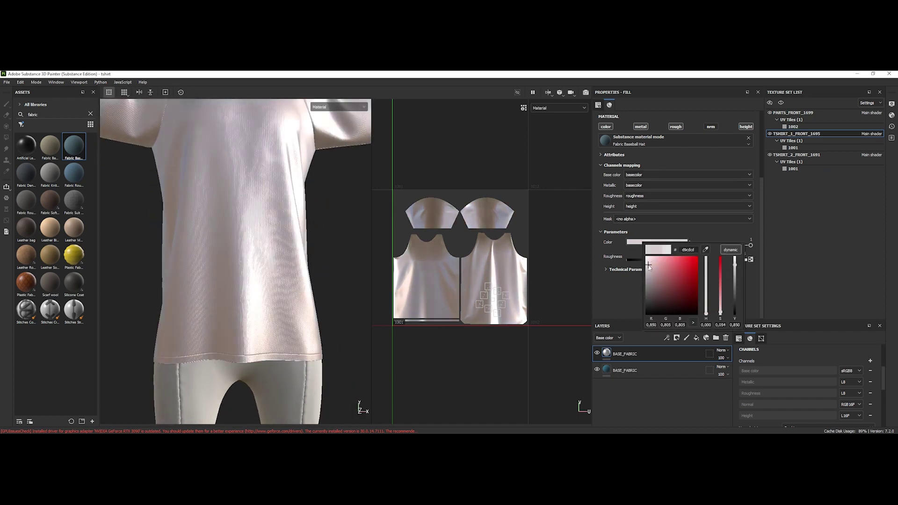
click(647, 277)
click(314, 250)
scroll(313, 249, down, 3)
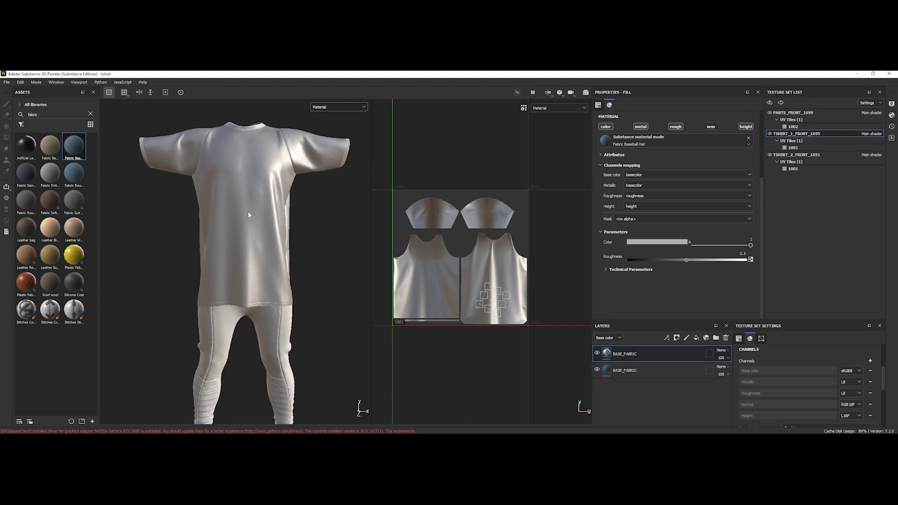
scroll(253, 218, up, 5)
scroll(253, 217, down, 5)
alt+drag(283, 216, 268, 202)
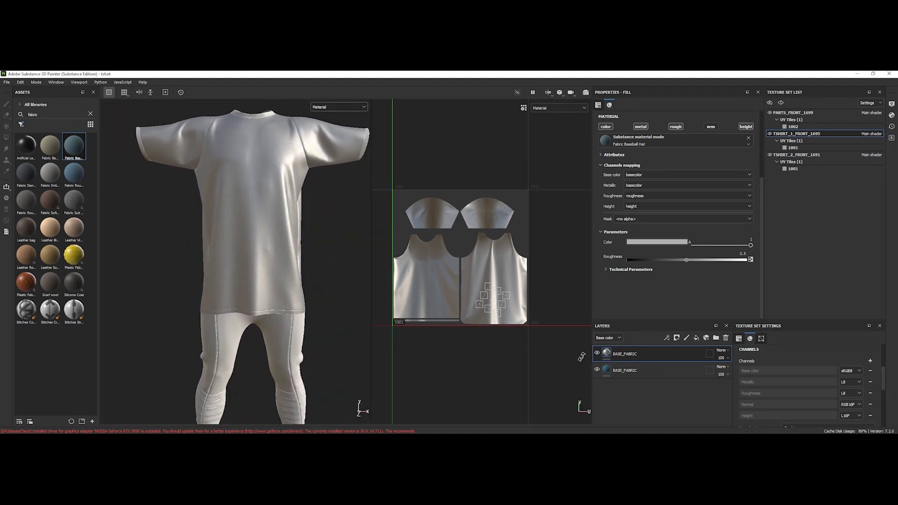
- Add a black mask to the top BASE_FABRIC layer and clear the Assets search
right_click(619, 356)
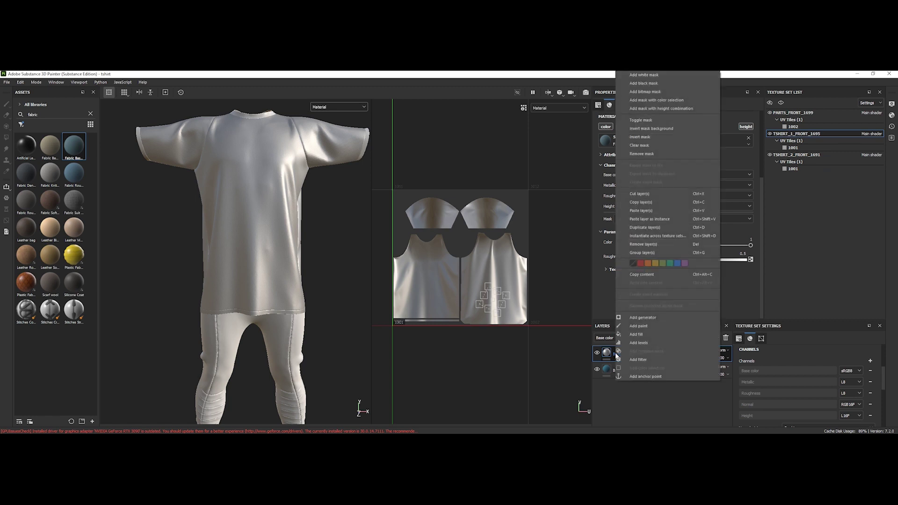
click(654, 84)
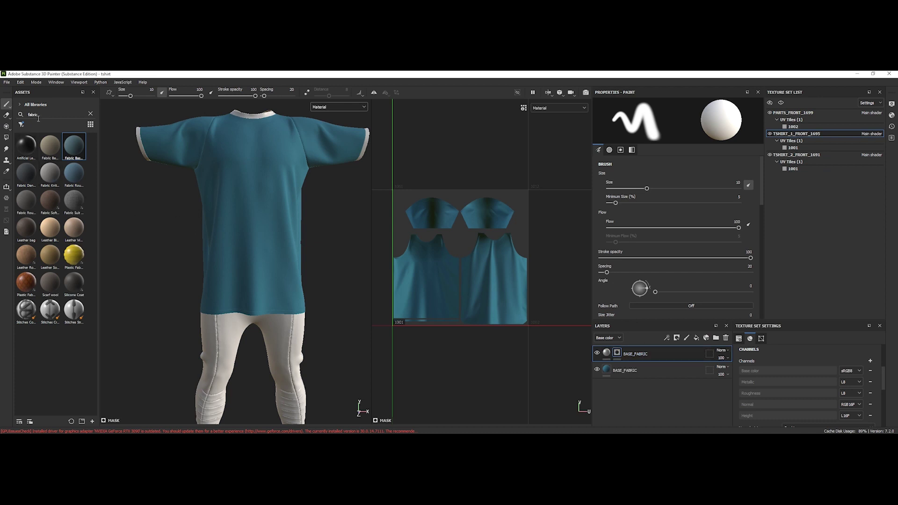
click(90, 114)
click(22, 124)
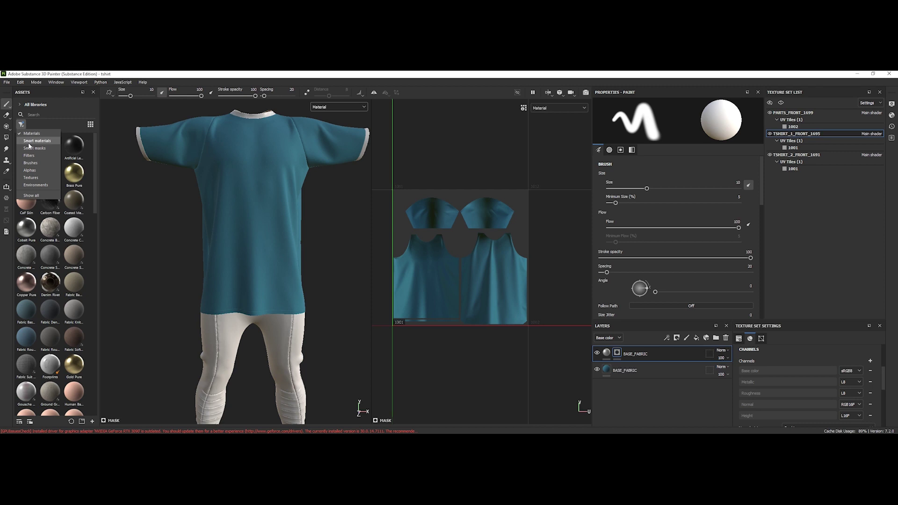
- Filter the Assets panel to alpha shapes from your own library
click(31, 171)
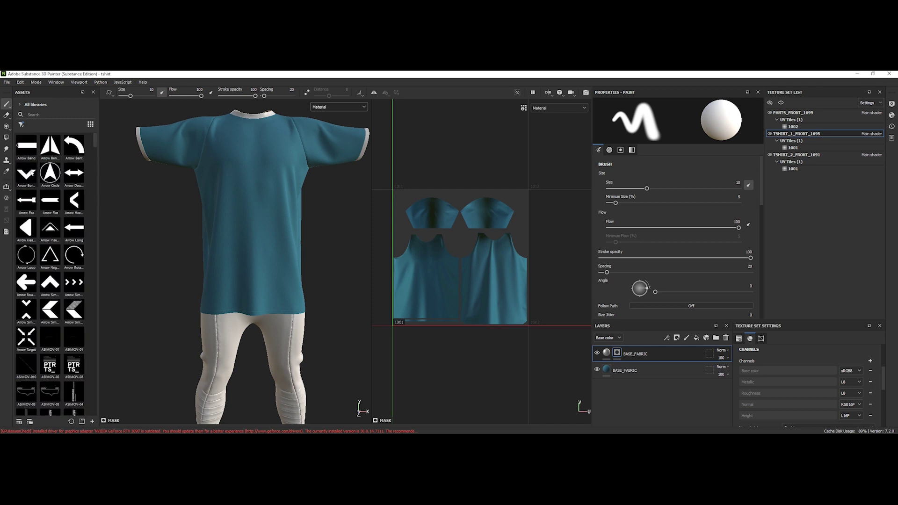
click(21, 124)
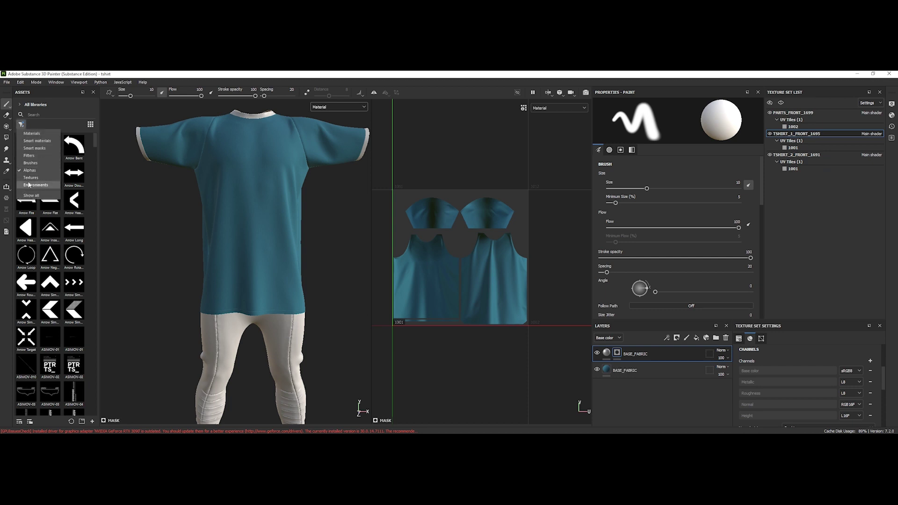
click(23, 125)
click(21, 103)
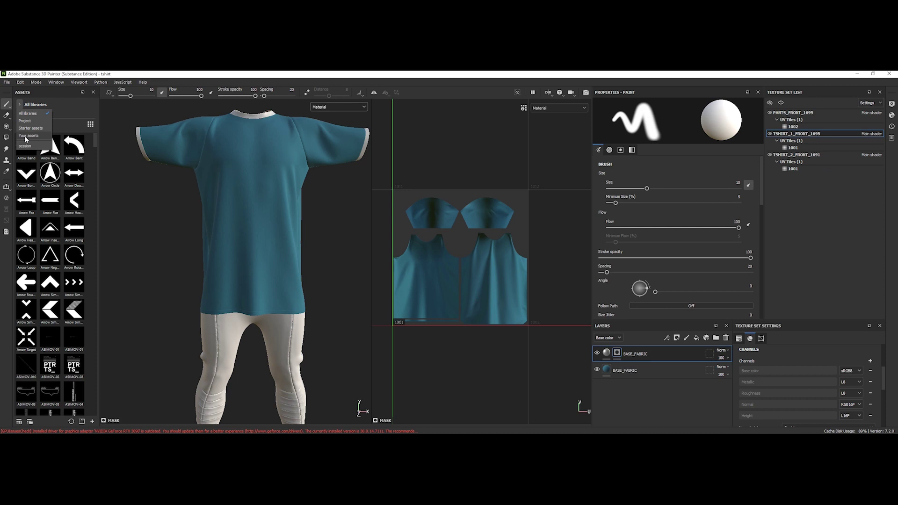
click(27, 136)
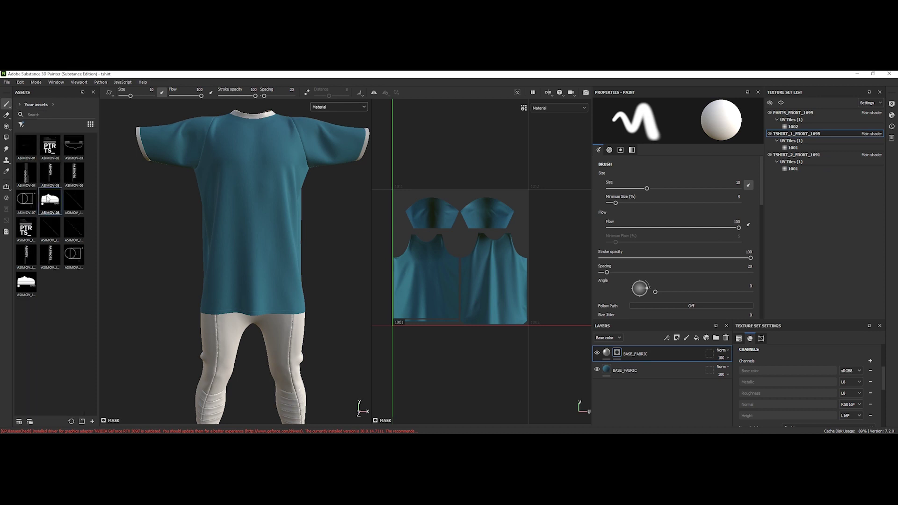
- Stamp the ASIMOV face logo at a 270° angle on the chest, replacing the earlier stamp
ctrl+right_drag(254, 185, 281, 185)
click(248, 177)
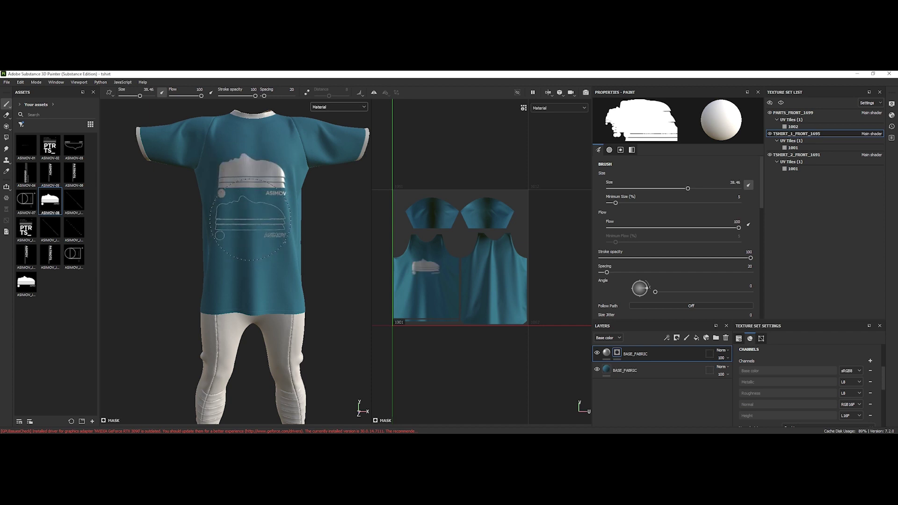
scroll(249, 211, up, 3)
key(ctrl+z)
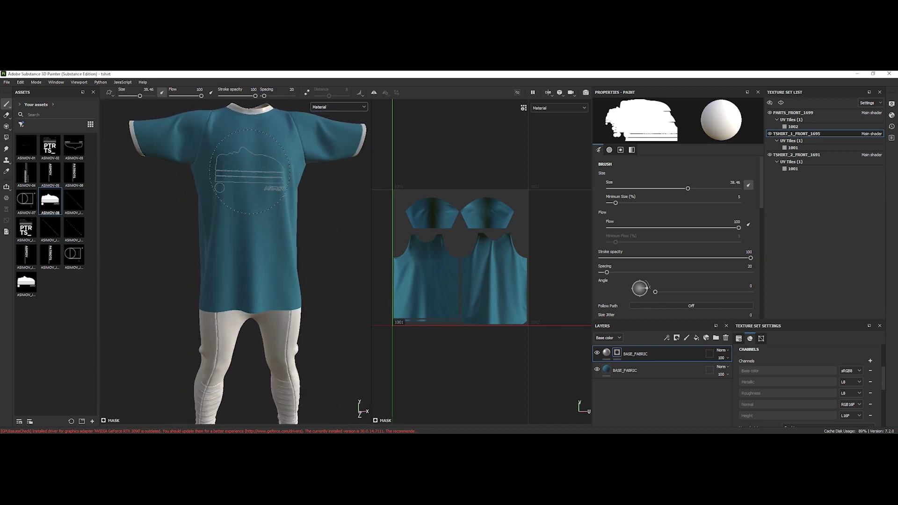
click(249, 172)
scroll(249, 246, down, 3)
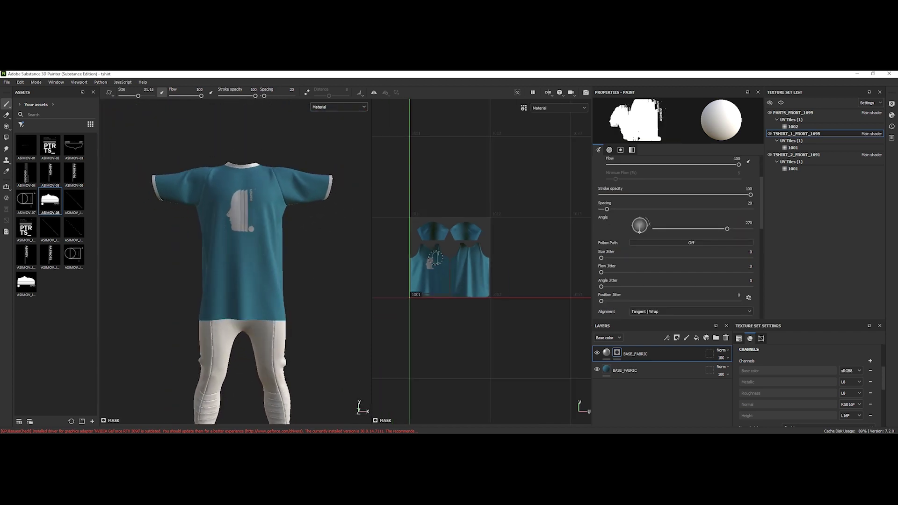
scroll(449, 260, up, 2)
scroll(250, 245, up, 3)
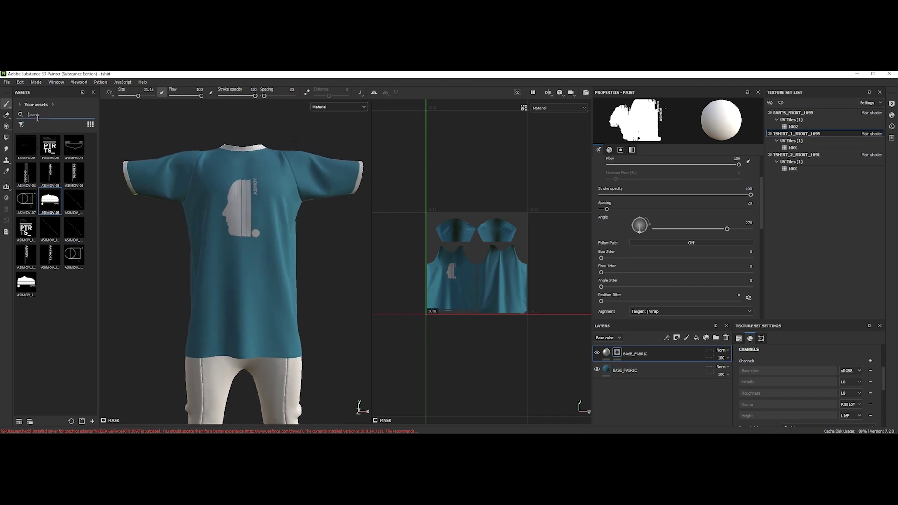
text(drad)
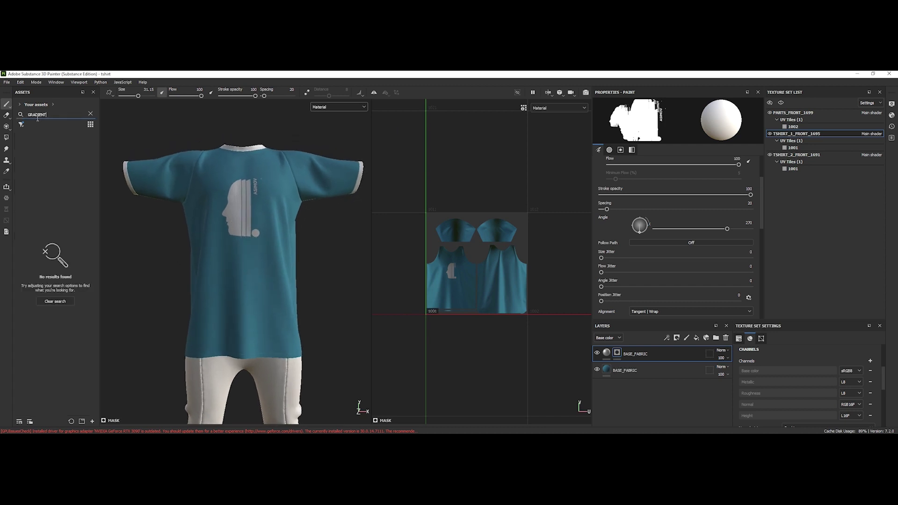
- Load the Shape Gradient alpha from all libraries and set the brush angle to 90
click(20, 103)
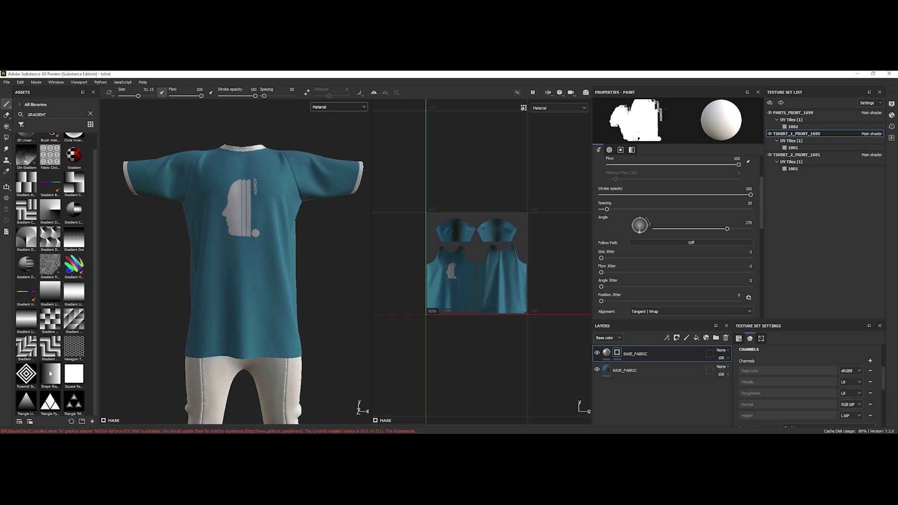
click(51, 374)
text(0)
key(Return)
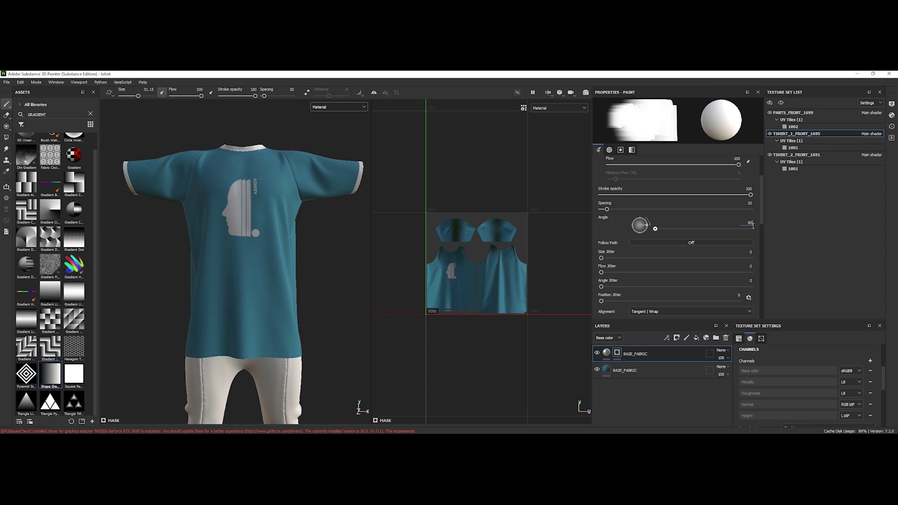
text(90)
key(Return)
scroll(477, 281, up, 3)
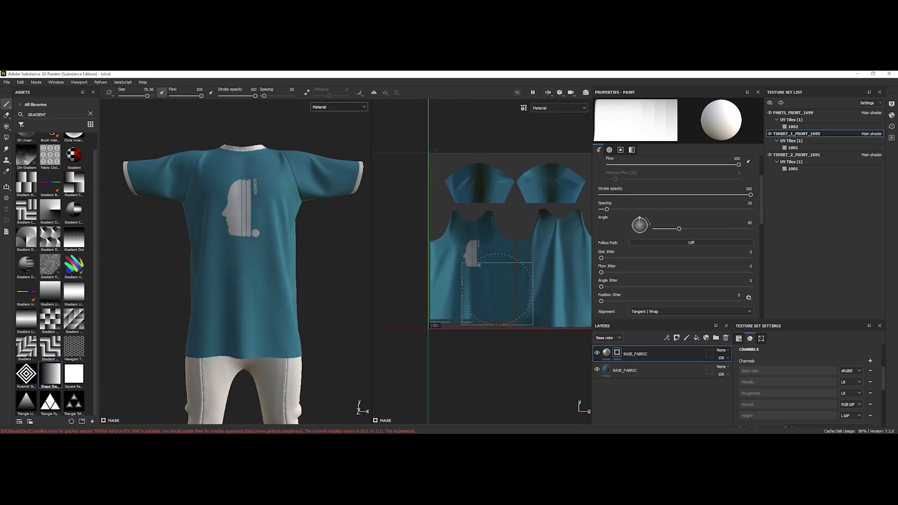
scroll(492, 281, up, 2)
scroll(491, 281, up, 2)
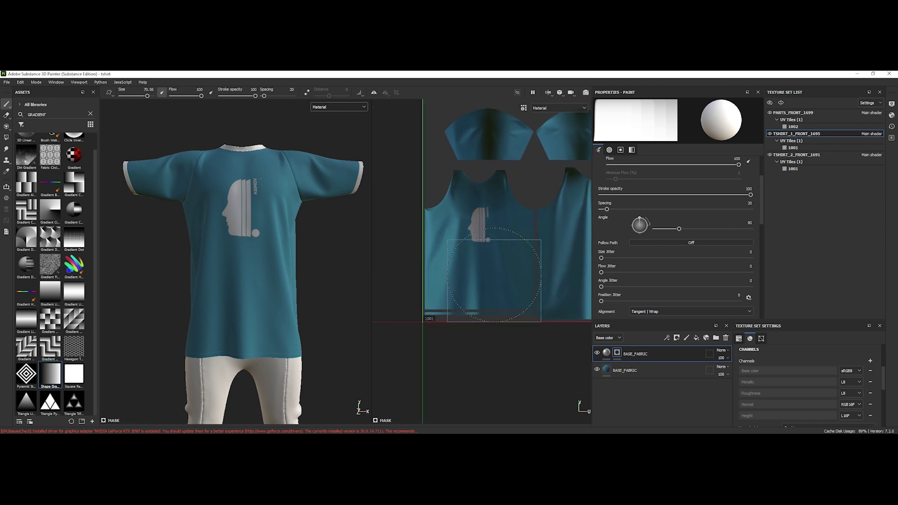
- Try white gradient strokes on the lower shirt with a smaller brush, then undo them
click(490, 275)
key(ctrl+z)
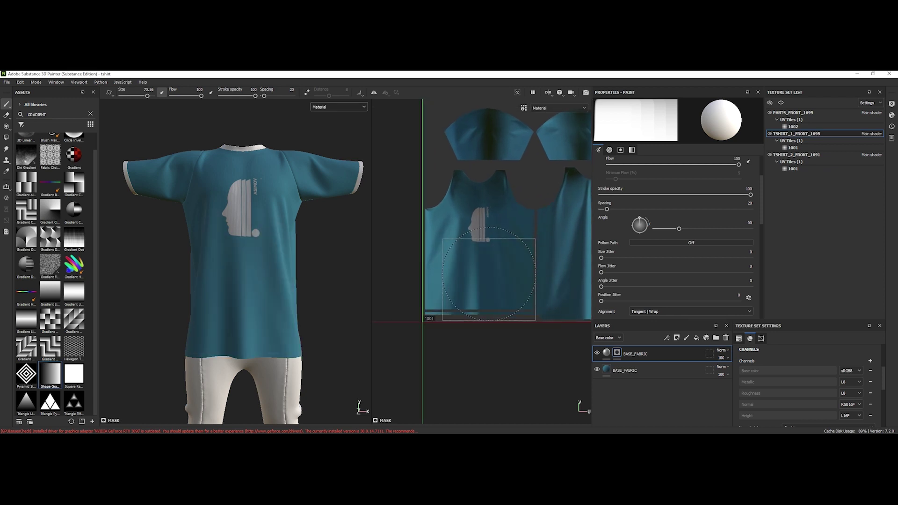
key(bracketleft)
drag(505, 288, 436, 294)
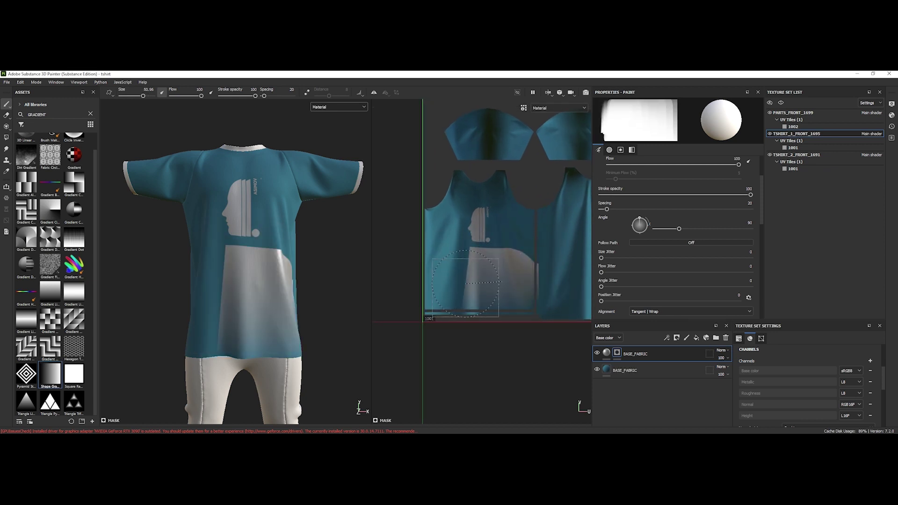
key(ctrl+z)
key(ctrl+z)
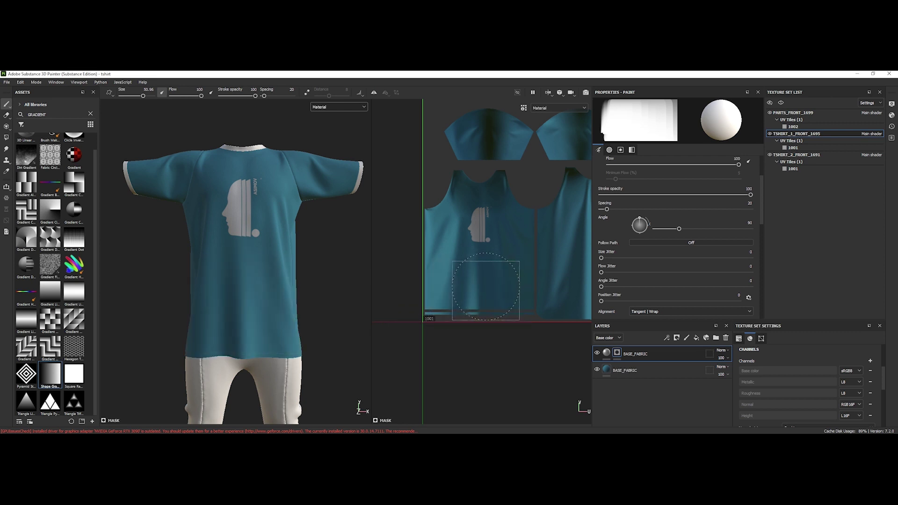
click(484, 303)
key(ctrl+z)
- Bring up the brush settings popup and its list of alignment modes
right_click(483, 303)
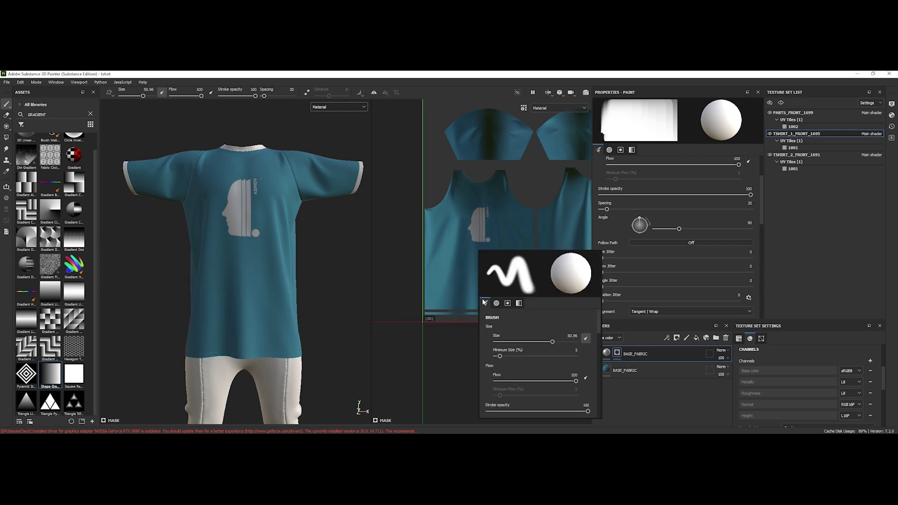
click(461, 270)
scroll(463, 274, down, 4)
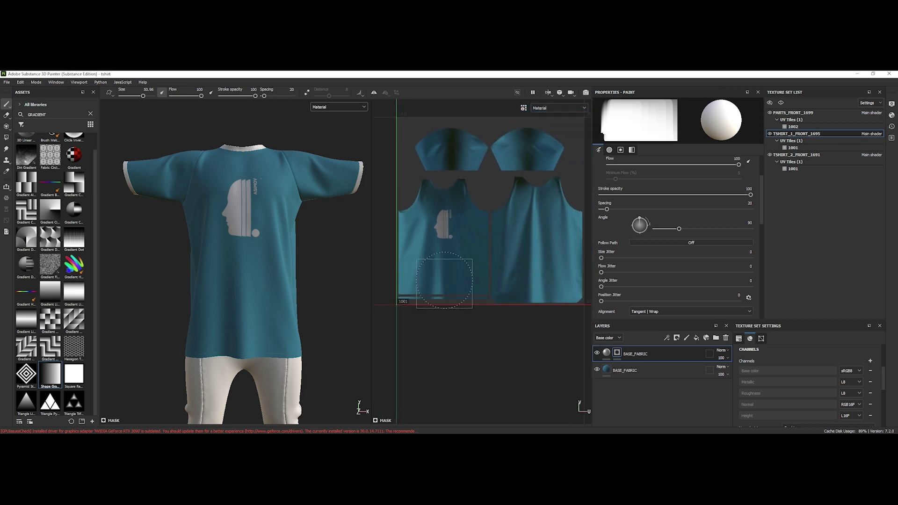
mouse_move(465, 285)
middle_down()
mouse_move(485, 287)
mouse_move(475, 286)
middle_up()
right_click(463, 290)
drag(574, 312, 580, 351)
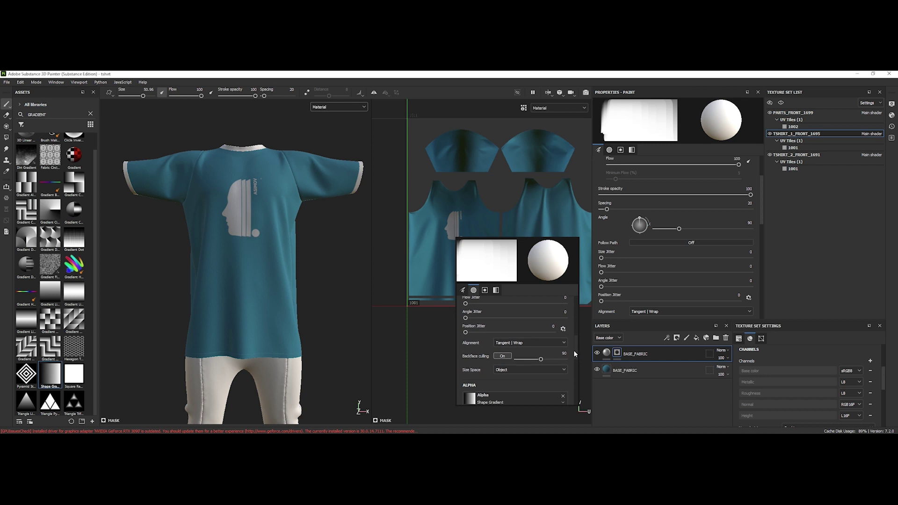
click(523, 343)
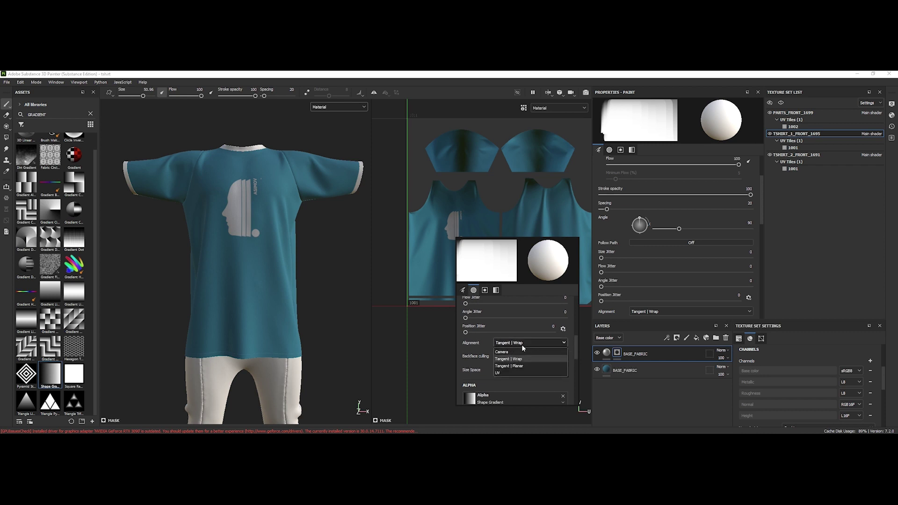
- Set brush alignment to UV, then try a hem gradient stroke and undo it
click(511, 372)
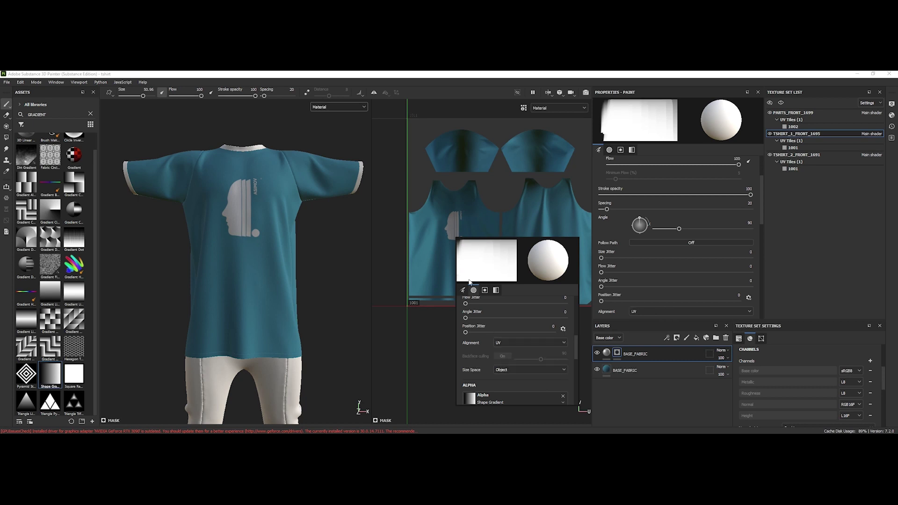
key(Escape)
mouse_move(414, 295)
mouse_down()
mouse_move(464, 295)
mouse_move(457, 281)
mouse_move(421, 277)
mouse_up()
key(ctrl+z)
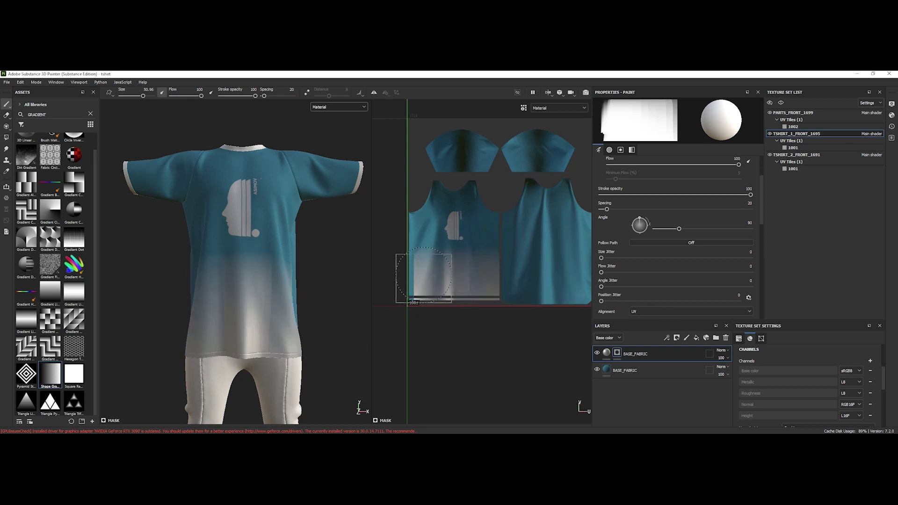
key(ctrl+z)
key(ctrl+z)
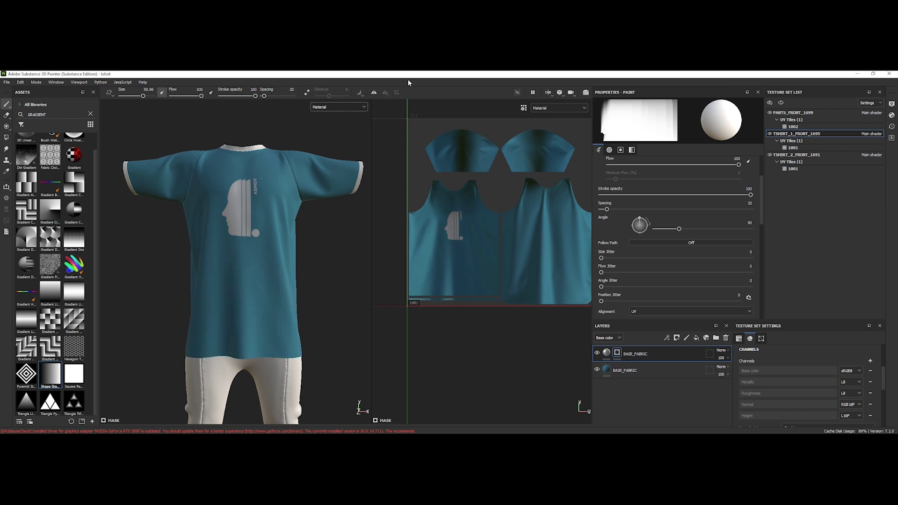
scroll(485, 293, up, 2)
scroll(485, 293, up, 2)
scroll(486, 293, up, 2)
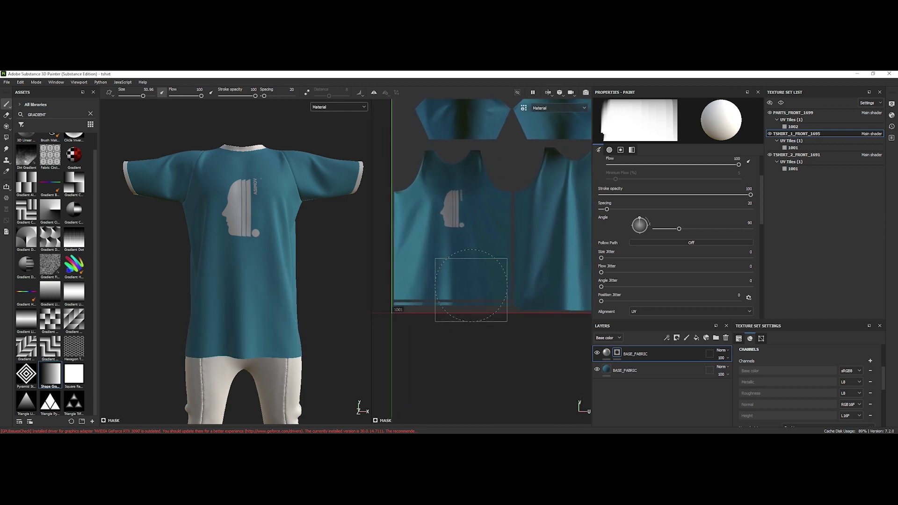
scroll(485, 284, down, 3)
- Paint white fades along the front hem and the bottom of the back piece
drag(485, 295, 481, 316)
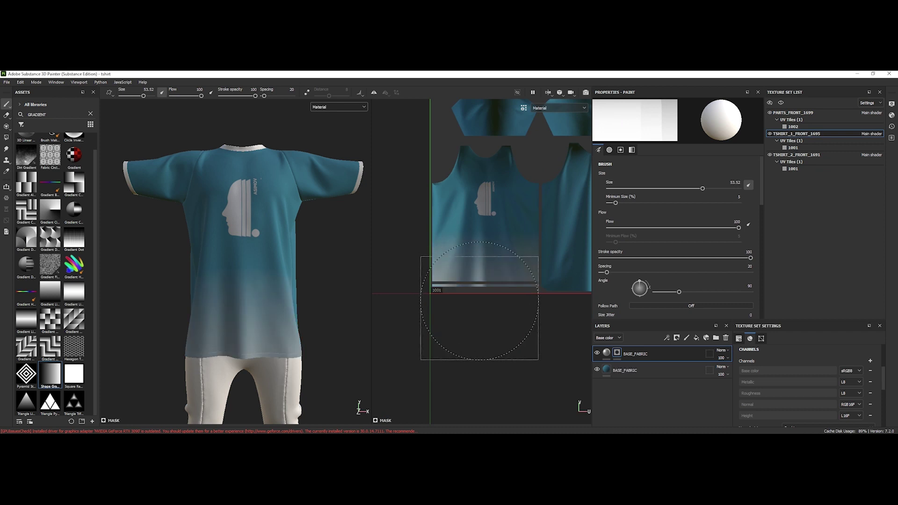
mouse_move(253, 295)
alt+mouse_down()
mouse_move(214, 286)
mouse_move(238, 288)
alt+mouse_up()
drag(491, 322, 491, 252)
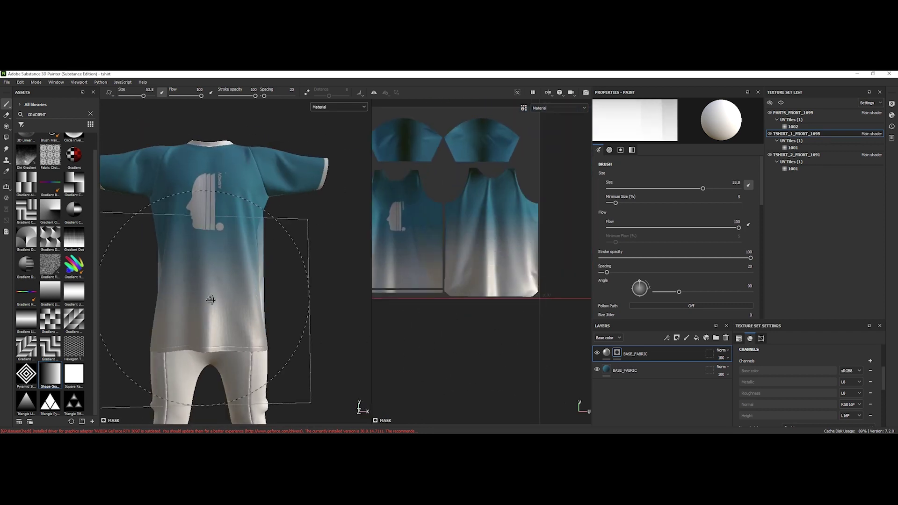
alt+drag(210, 302, 267, 288)
scroll(435, 246, down, 2)
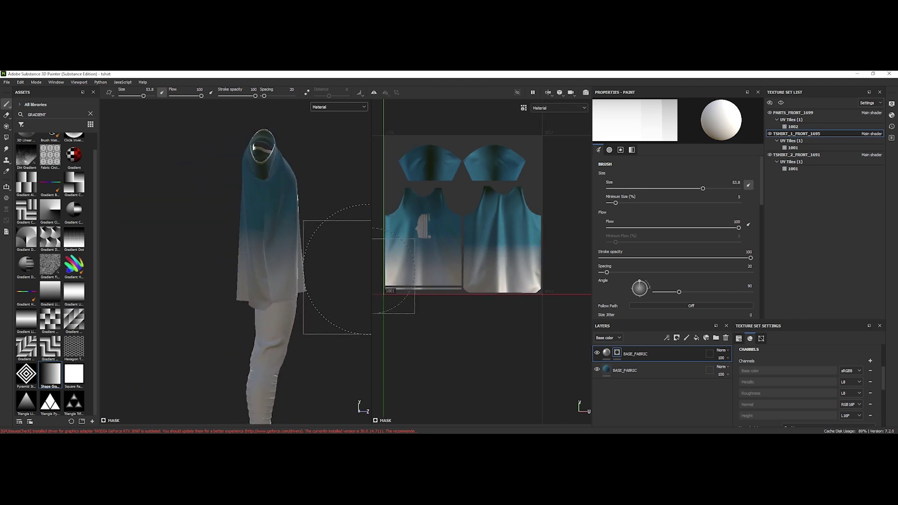
drag(498, 267, 500, 301)
alt+drag(253, 148, 183, 161)
scroll(484, 232, down, 1)
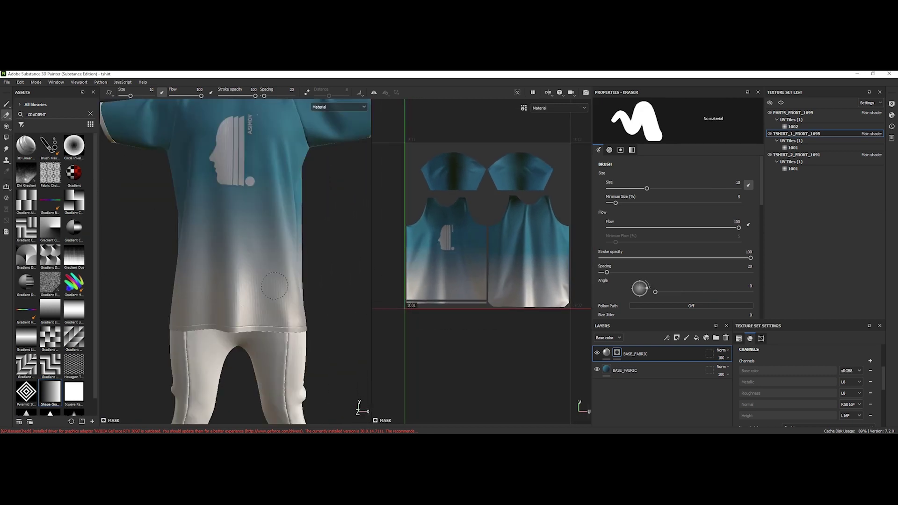
- Erase a test patch of the white fade, then undo it
drag(255, 285, 284, 266)
alt+drag(308, 295, 259, 289)
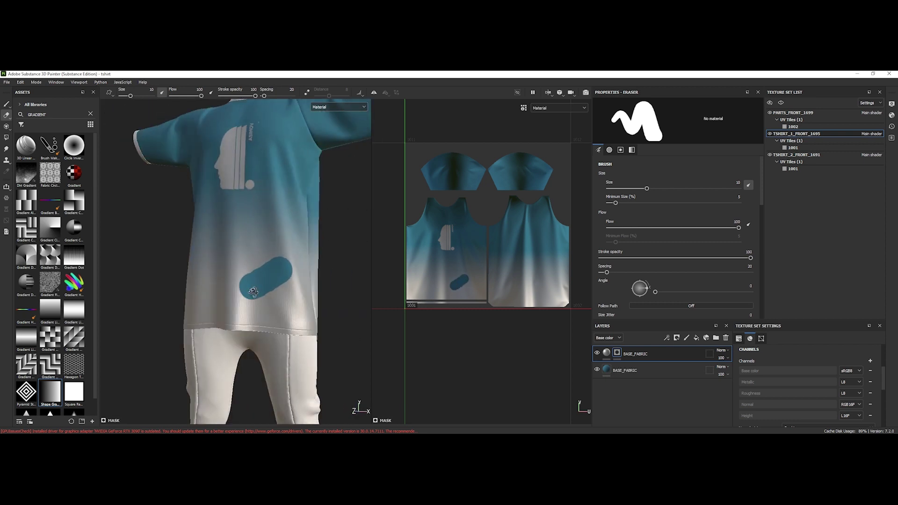
key(ctrl+z)
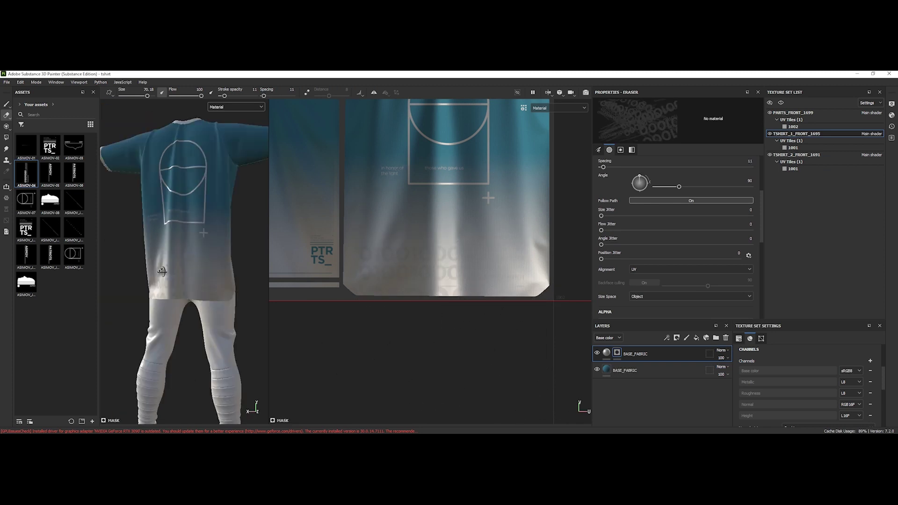
scroll(211, 267, down, 3)
- Orbit the shirt and pan the UV view to bring other pieces into view
alt+drag(210, 267, 256, 290)
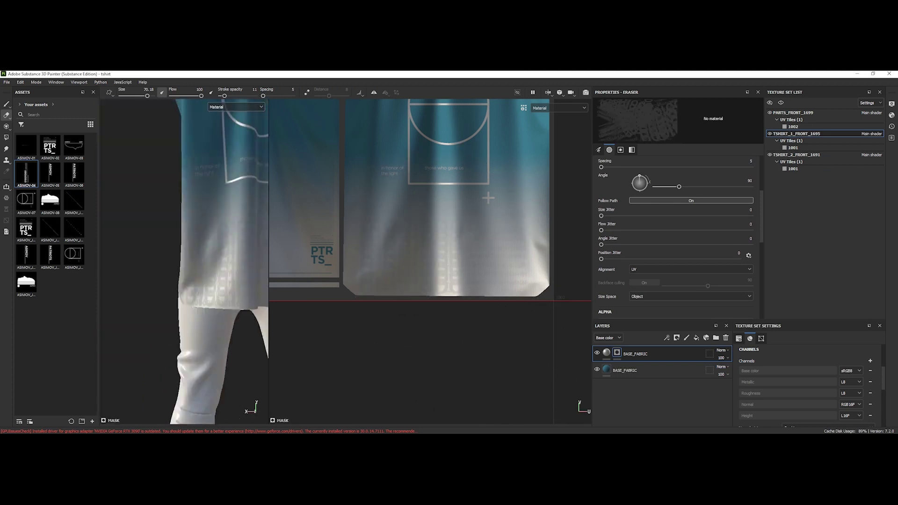
scroll(210, 267, up, 3)
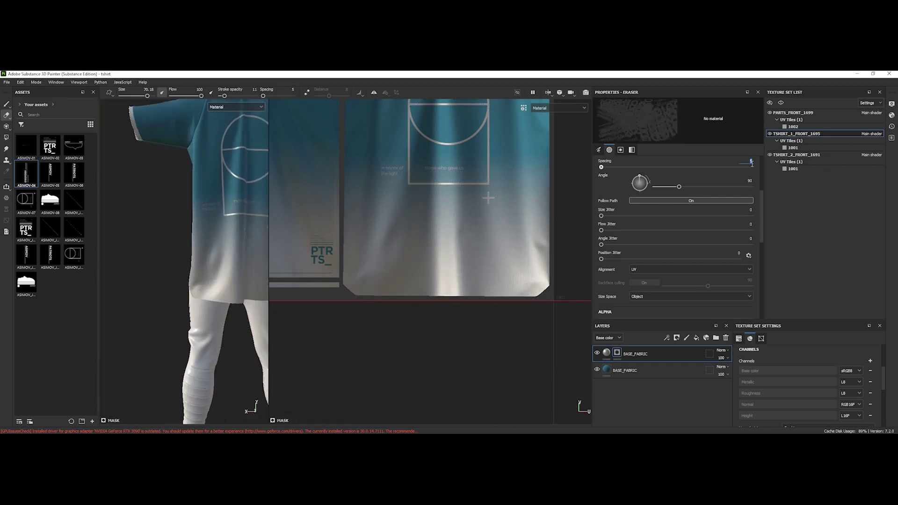
scroll(421, 211, up, 2)
alt+drag(211, 274, 176, 267)
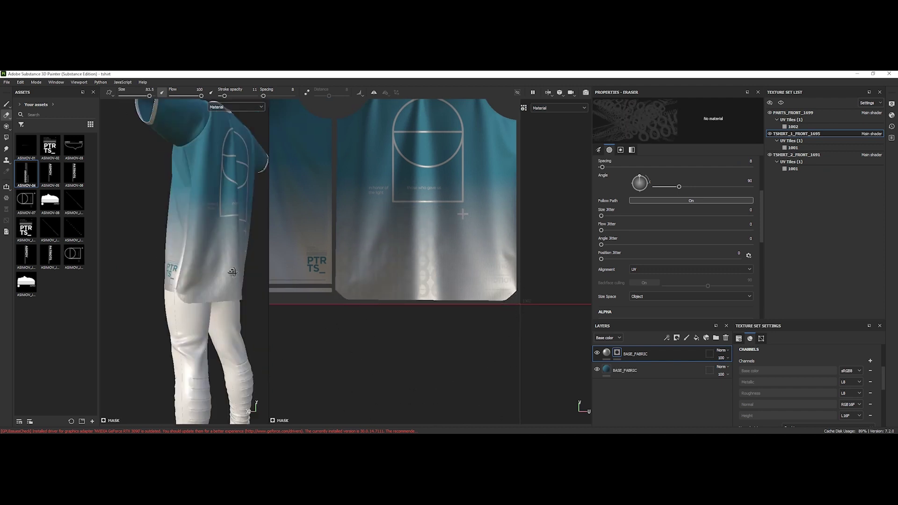
alt+middle_drag(393, 302, 442, 211)
scroll(442, 194, down, 3)
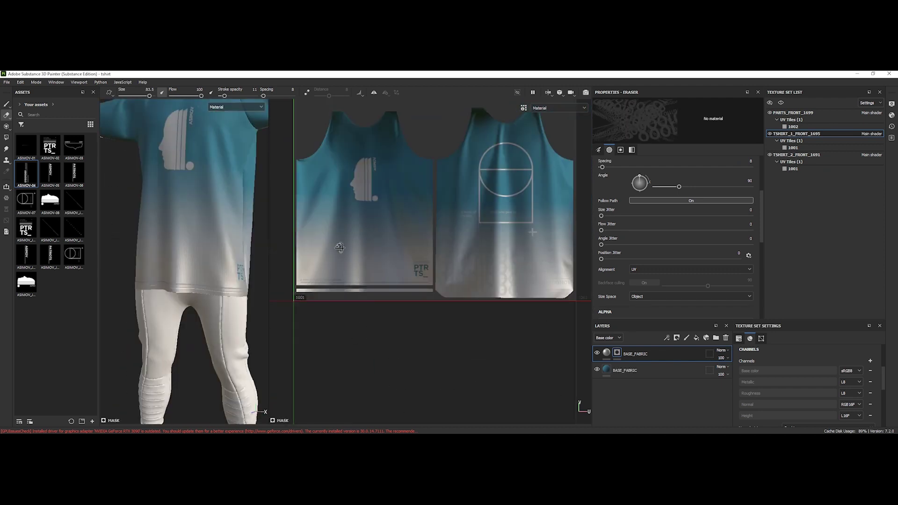
scroll(197, 246, down, 3)
alt+middle_drag(197, 211, 210, 280)
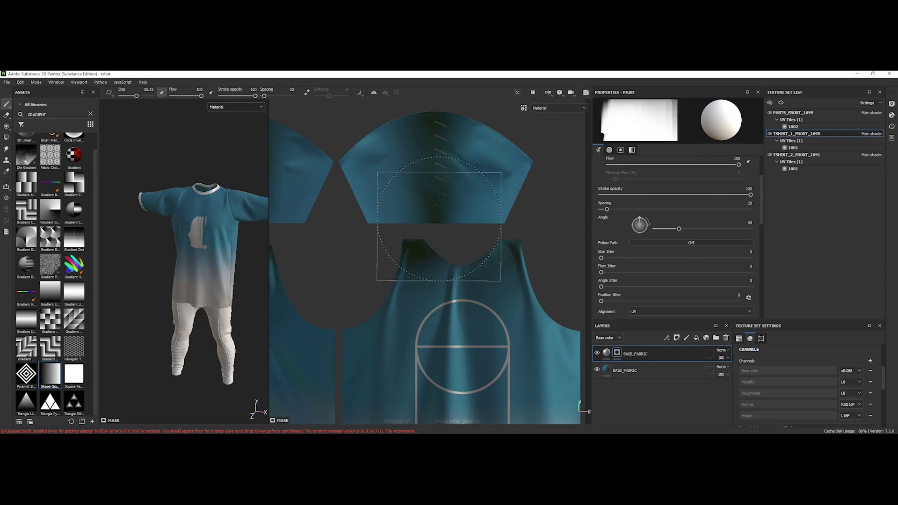
alt+middle_drag(449, 225, 492, 232)
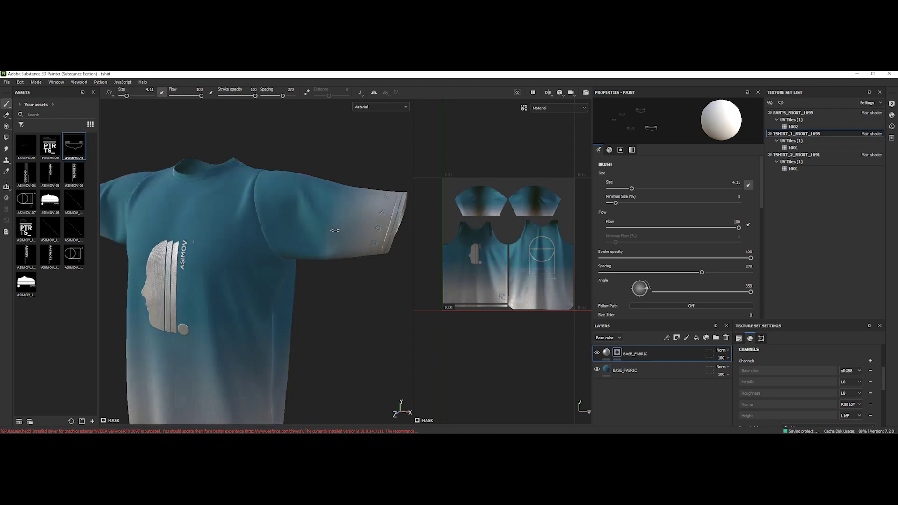
- Orbit and reposition the viewport to inspect the full outfit with its dark pants
shift+right_drag(336, 231, 360, 233)
scroll(354, 225, down, 4)
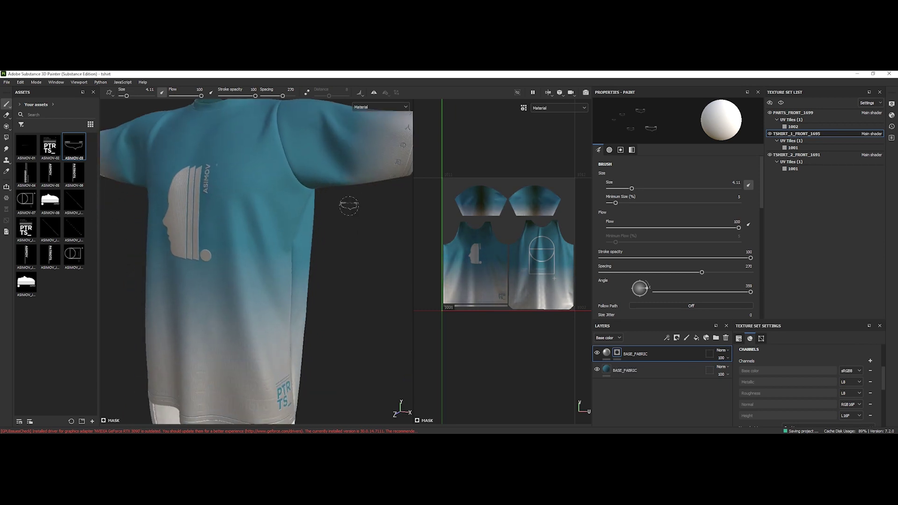
alt+drag(314, 265, 328, 269)
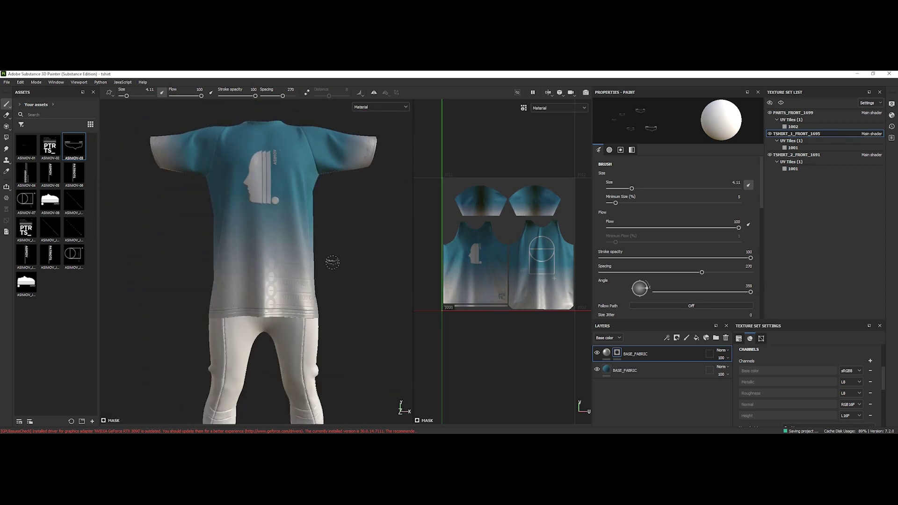
scroll(333, 262, down, 4)
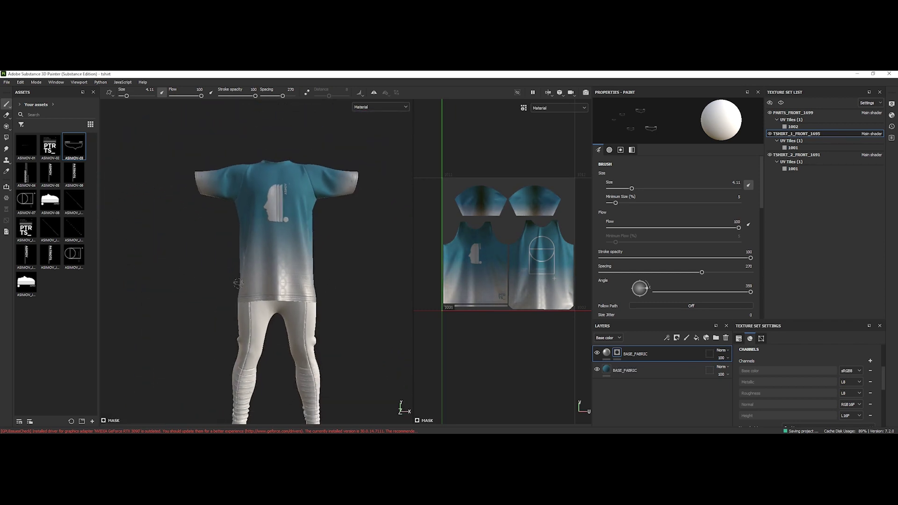
right_click(351, 255)
click(325, 261)
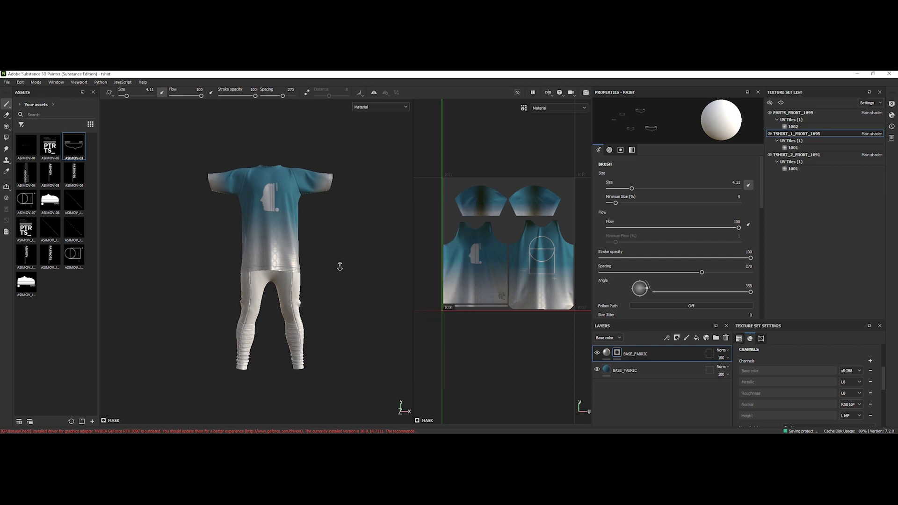
alt+middle_drag(340, 267, 316, 282)
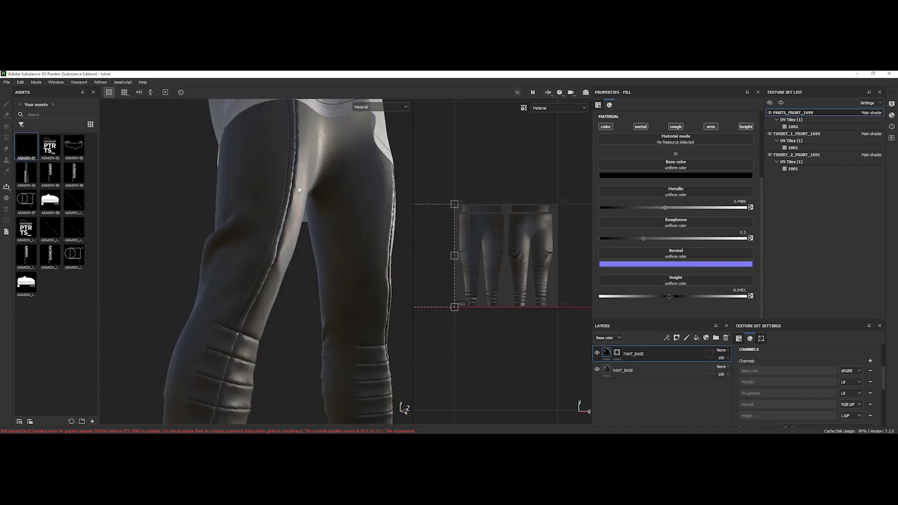
alt+drag(256, 251, 329, 253)
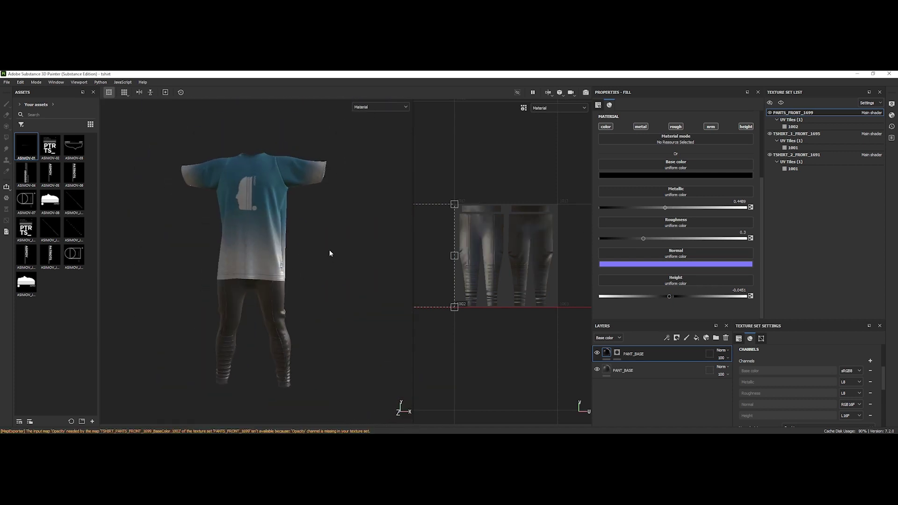
click(6, 82)
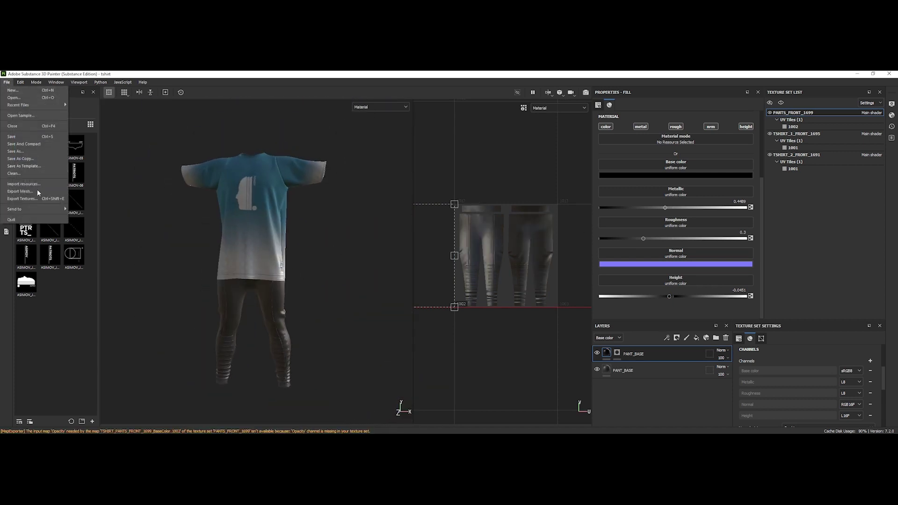
- Apply the octane output template to the texture export and review PANTS_FRONT_1699's settings
click(21, 198)
click(307, 137)
click(283, 161)
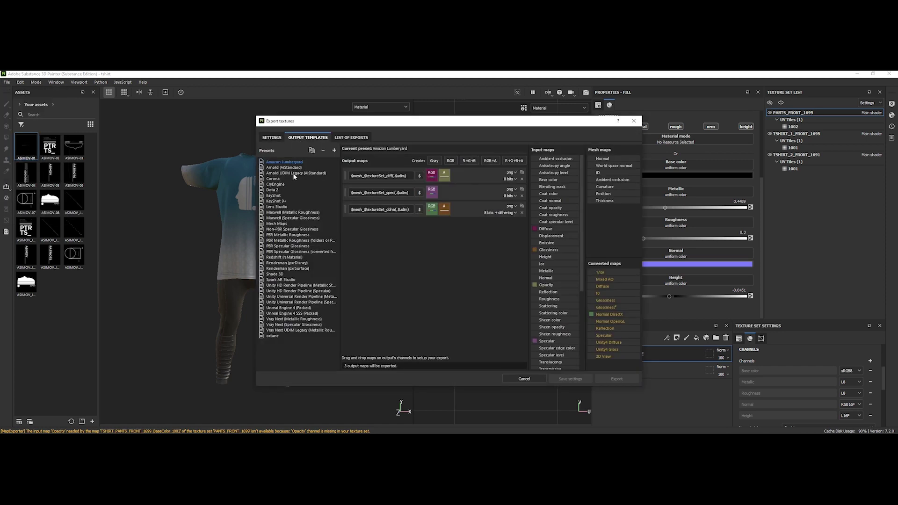
click(271, 336)
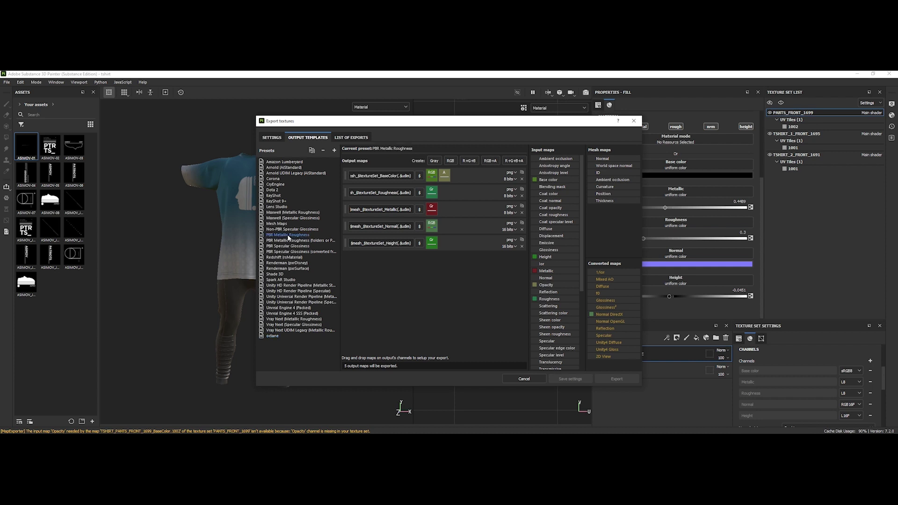
click(272, 335)
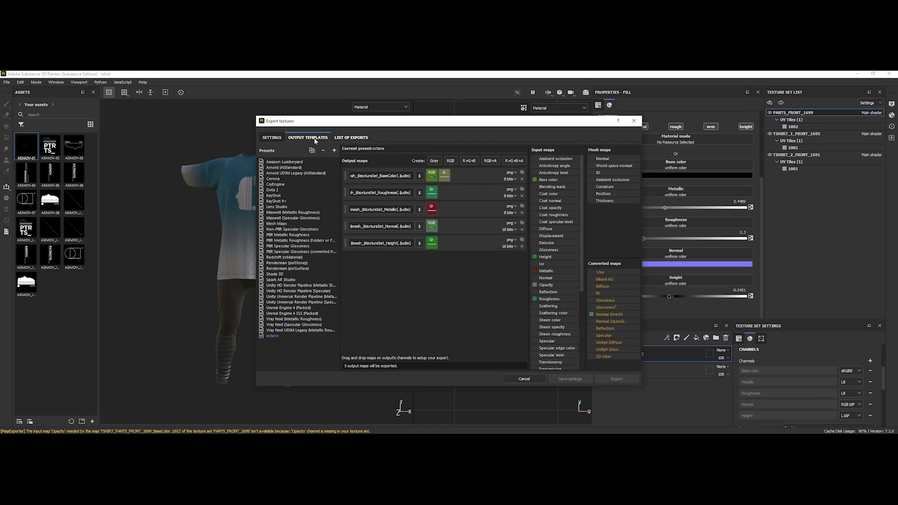
click(272, 137)
click(305, 164)
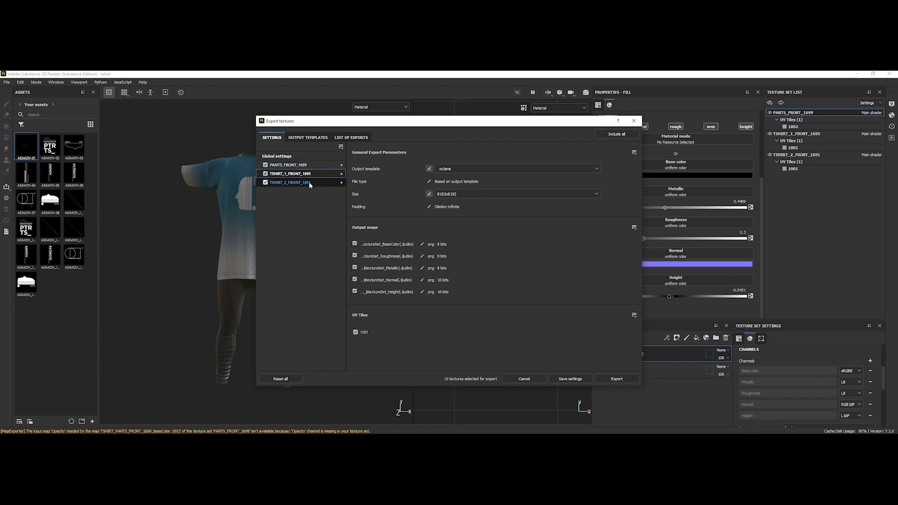
- Check PANTS_FRONT_1699 and TSHIRT_2_FRONT_1691 settings, then export all 15 textures at 8192x8192
click(309, 182)
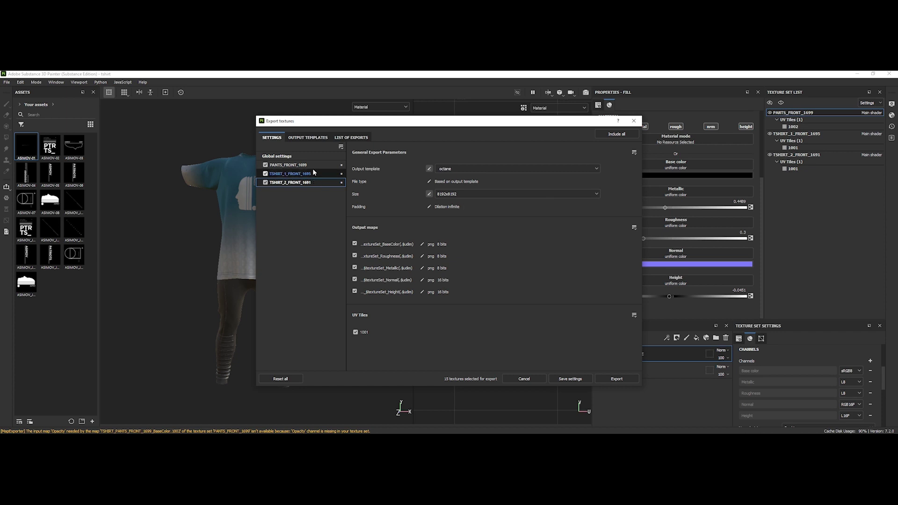
key(Up)
key(Up)
key(Down)
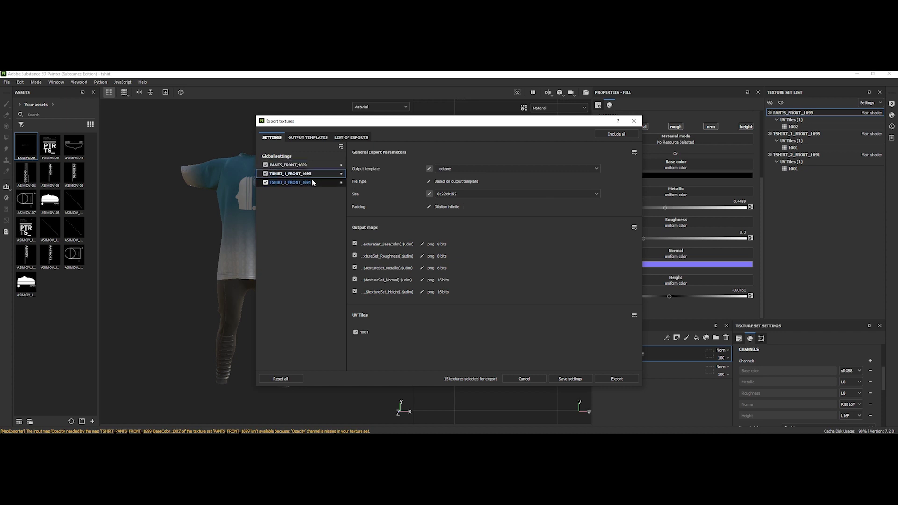
key(Down)
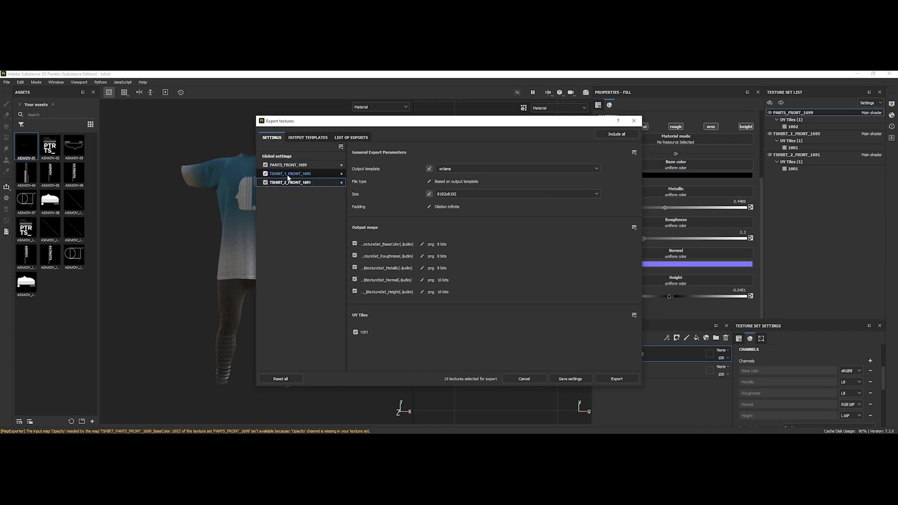
click(616, 378)
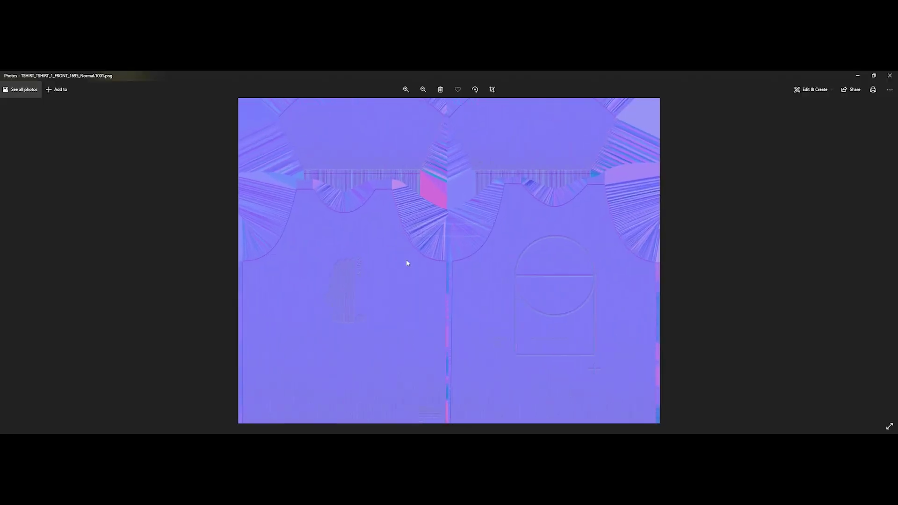
scroll(406, 263, up, 3)
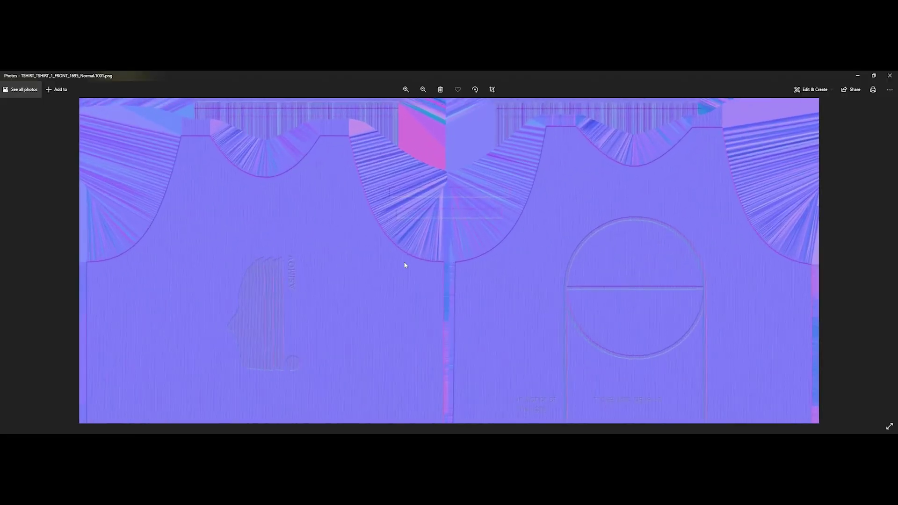
scroll(392, 252, up, 2)
scroll(323, 232, up, 2)
scroll(293, 228, up, 2)
scroll(293, 228, down, 2)
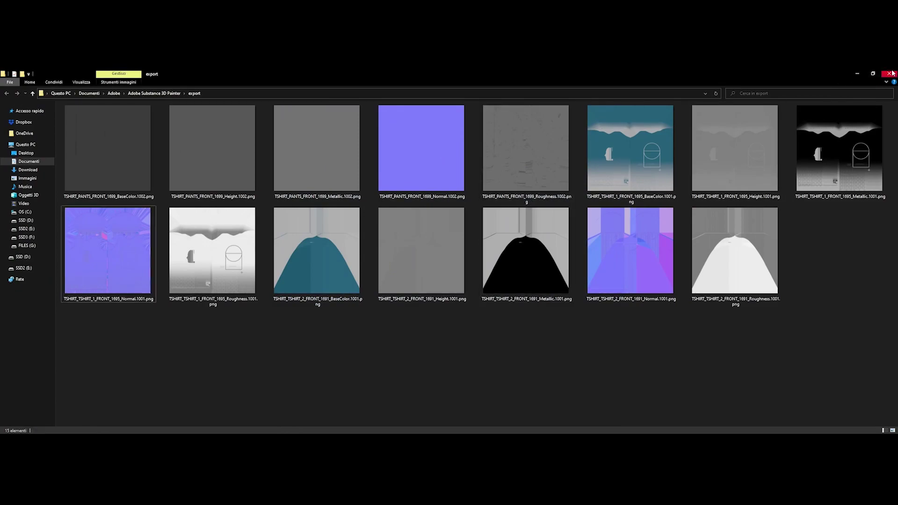
- Close the File Explorer window showing the export folder
click(892, 74)
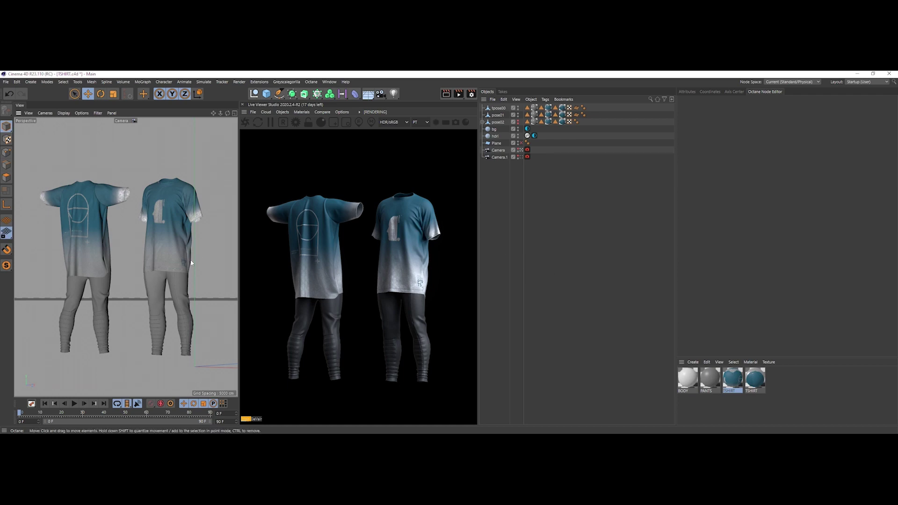
alt+drag(172, 254, 134, 244)
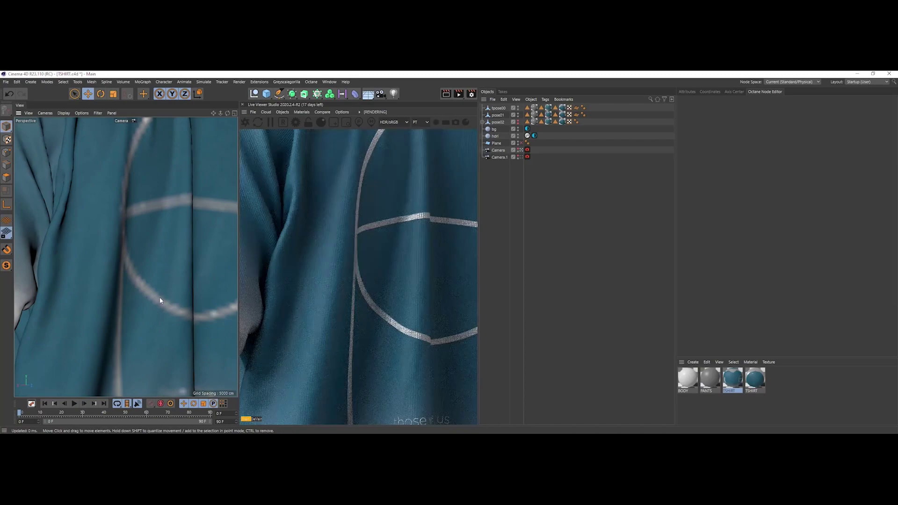
mouse_move(159, 274)
alt+mouse_down()
mouse_move(91, 276)
mouse_move(127, 300)
mouse_move(117, 256)
mouse_move(146, 274)
mouse_move(144, 239)
mouse_move(90, 249)
mouse_move(89, 281)
mouse_move(163, 261)
mouse_move(159, 271)
mouse_move(155, 242)
mouse_move(130, 238)
mouse_move(163, 276)
alt+mouse_up()
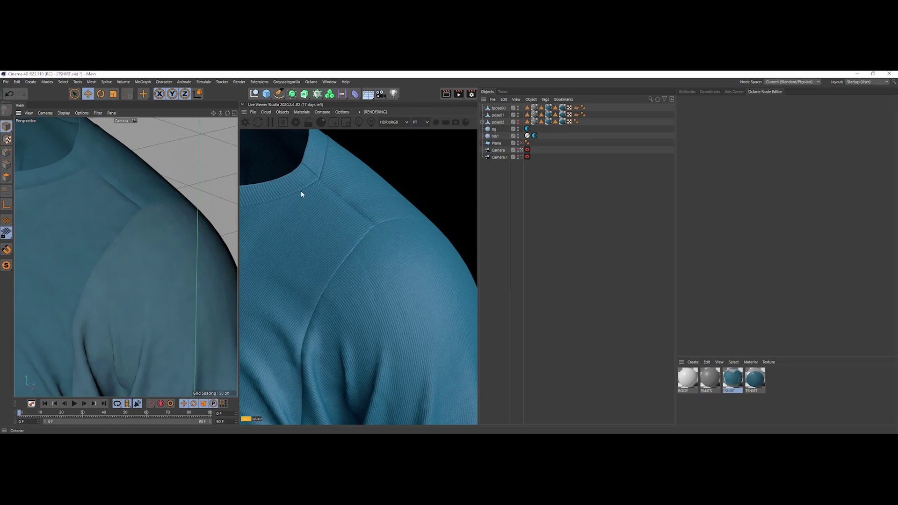
mouse_move(130, 276)
alt+mouse_down()
mouse_move(154, 217)
mouse_move(114, 265)
alt+mouse_up()
mouse_move(134, 247)
alt+mouse_down()
mouse_move(168, 225)
mouse_move(147, 232)
alt+mouse_up()
scroll(143, 233, down, 2)
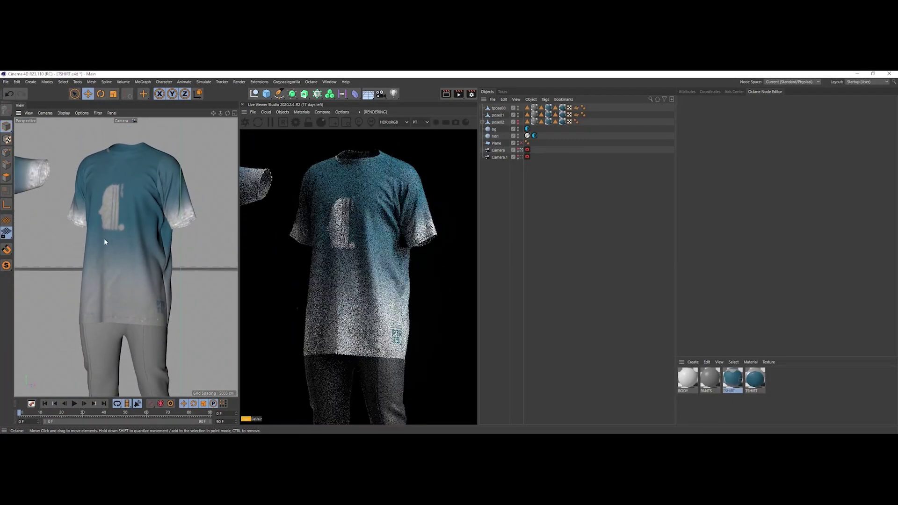
scroll(133, 249, down, 2)
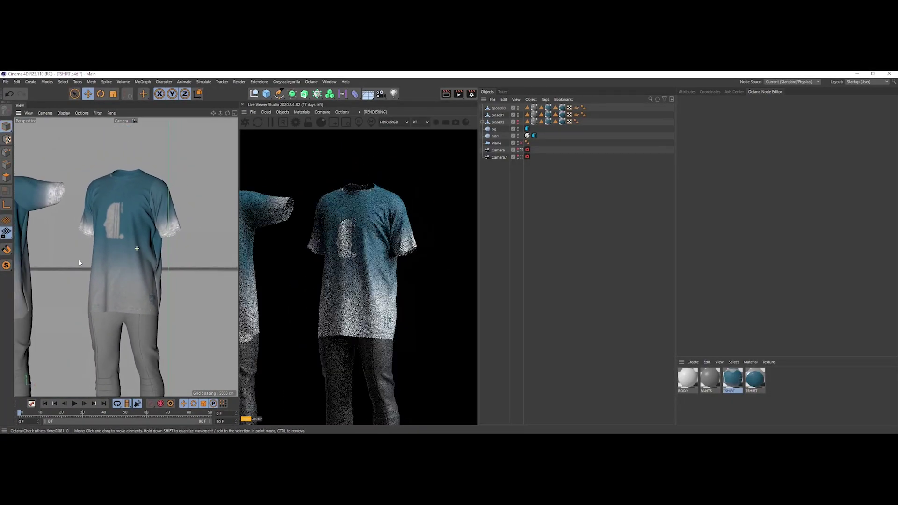
alt+drag(100, 247, 112, 229)
scroll(111, 227, down, 2)
scroll(108, 253, down, 1)
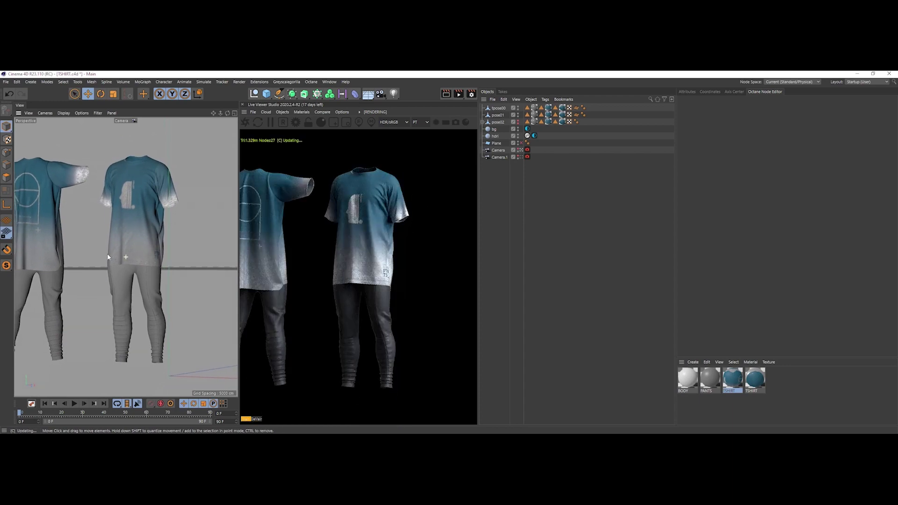
scroll(105, 258, down, 1)
alt+drag(104, 258, 122, 261)
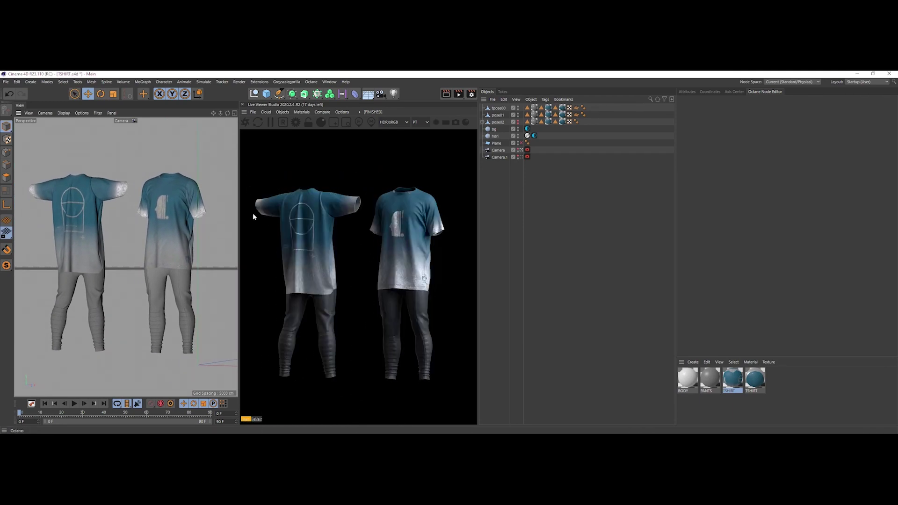
click(498, 108)
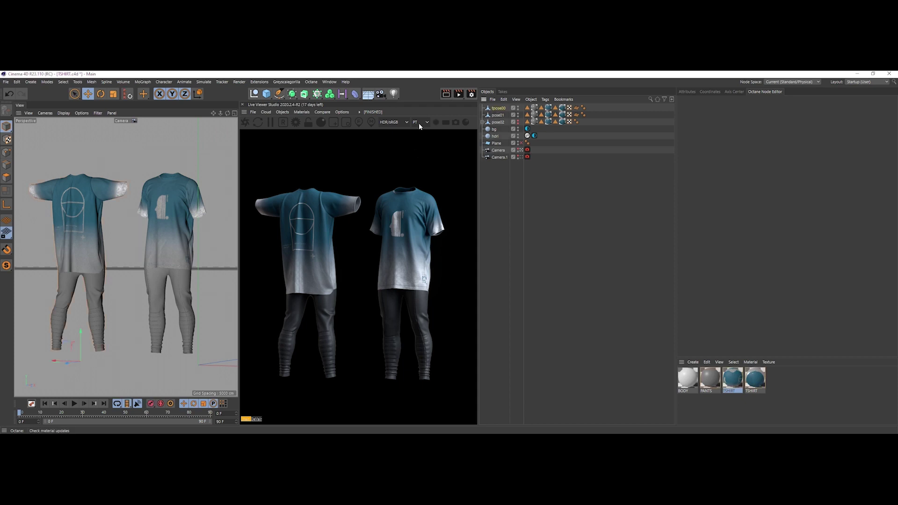
key(r)
key(r)
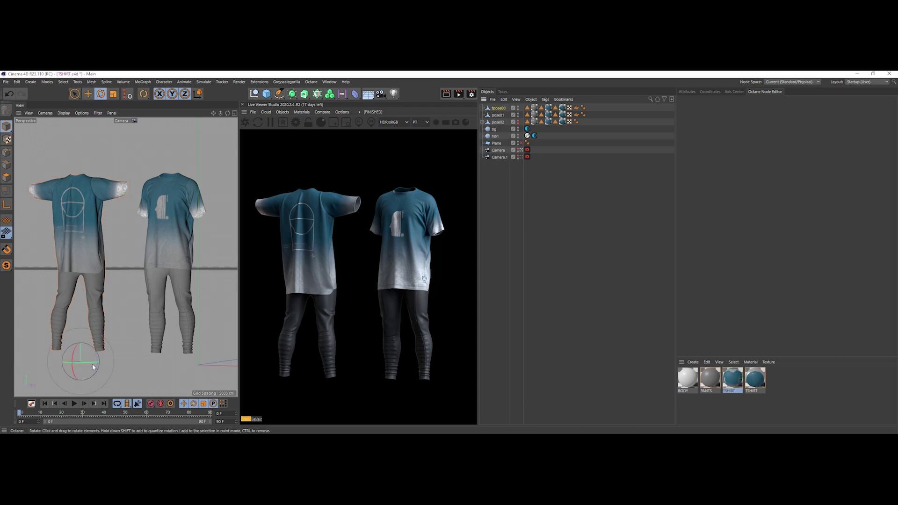
drag(93, 365, 90, 356)
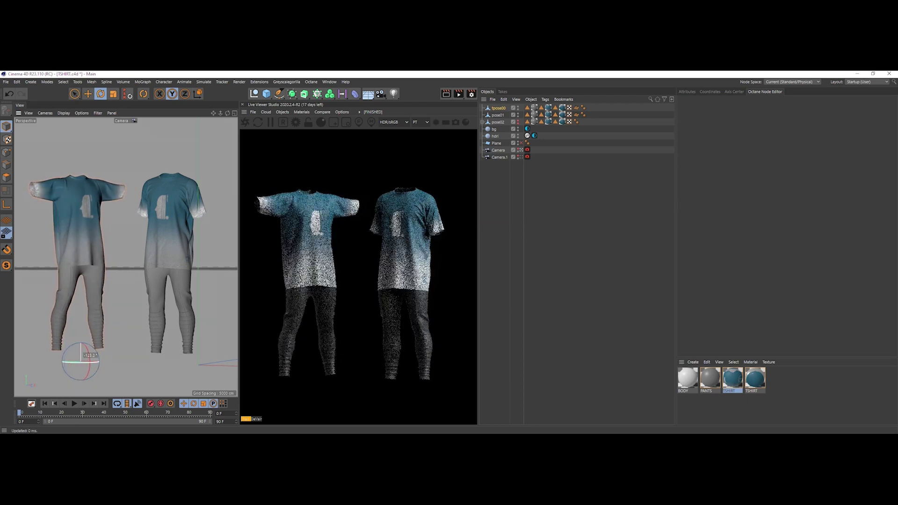
drag(89, 356, 90, 356)
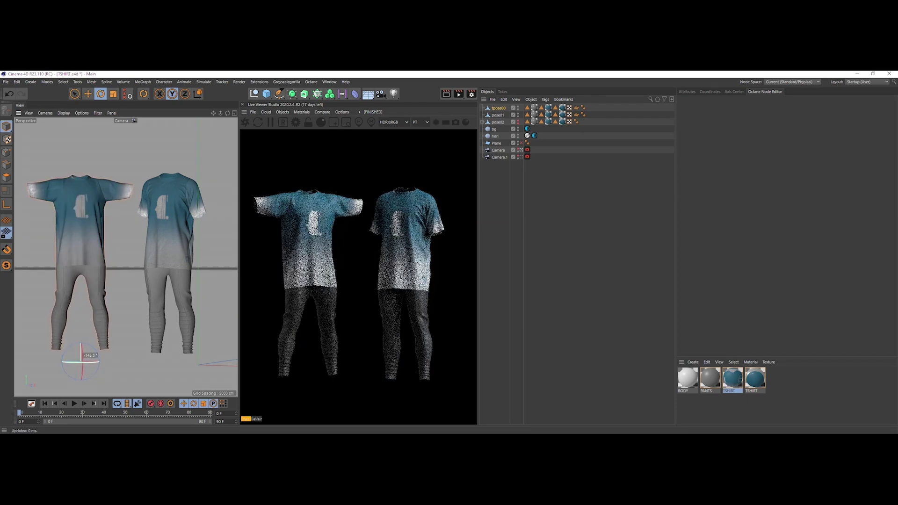
drag(90, 356, 85, 362)
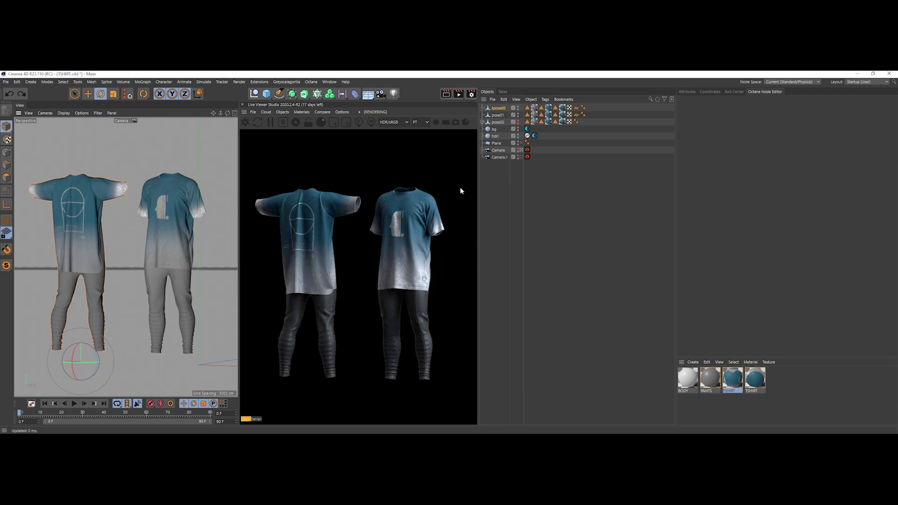
- Preview the pants polygon selections on both posed figures
click(509, 187)
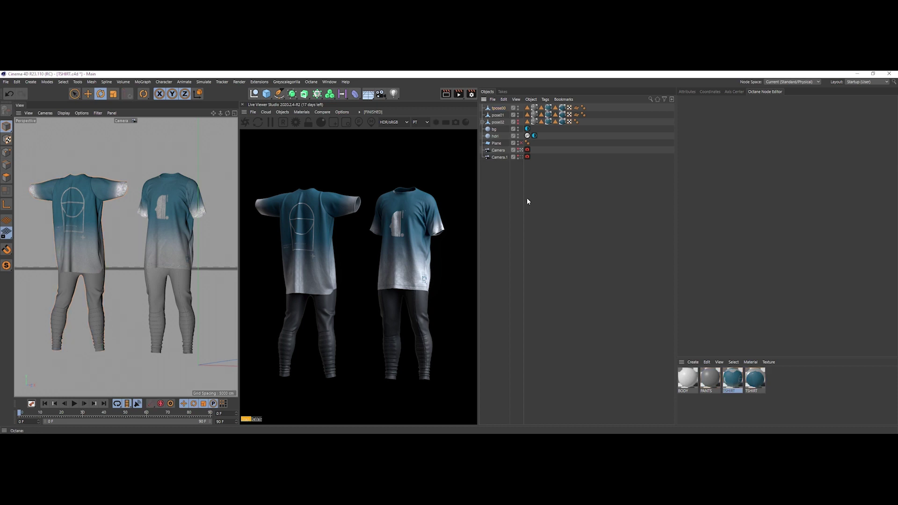
click(528, 115)
click(533, 116)
click(529, 109)
double_click(529, 110)
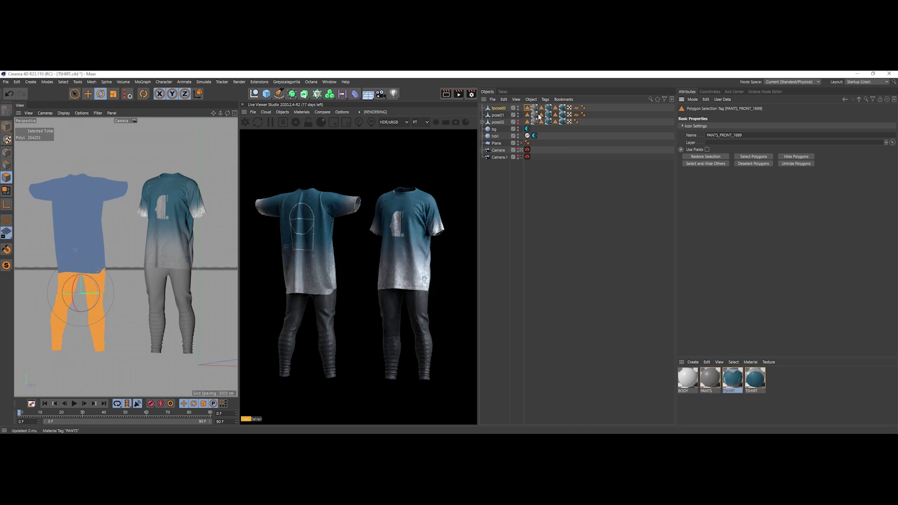
double_click(528, 116)
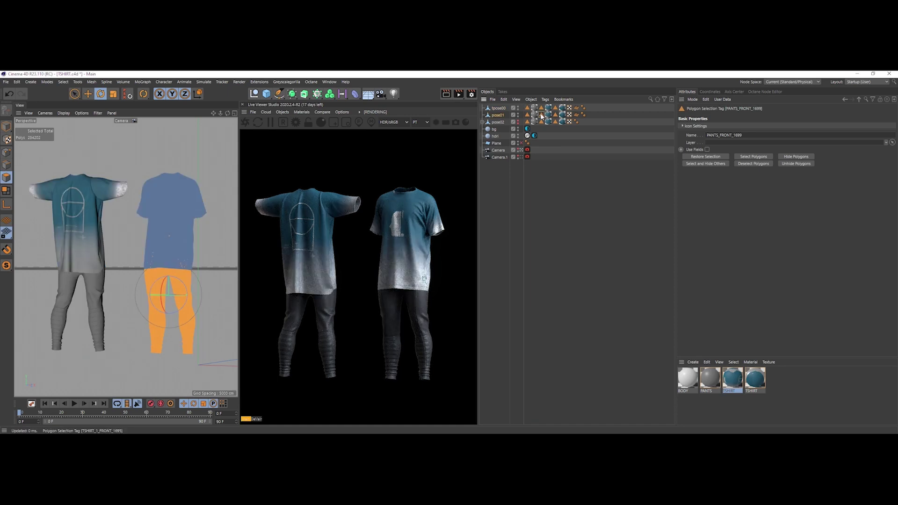
- Preview both figures' t-shirt polygon selections, clear them, and open the TSHIRT material
double_click(541, 111)
double_click(547, 117)
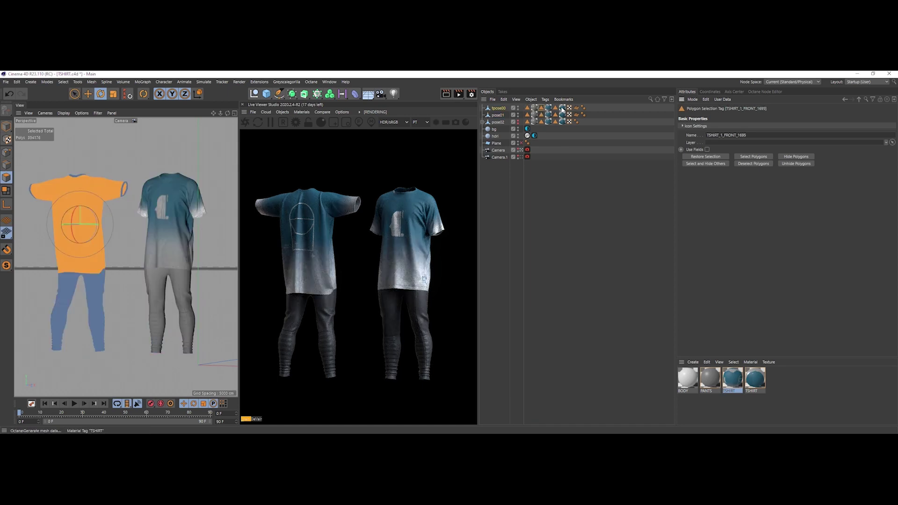
double_click(556, 112)
click(561, 197)
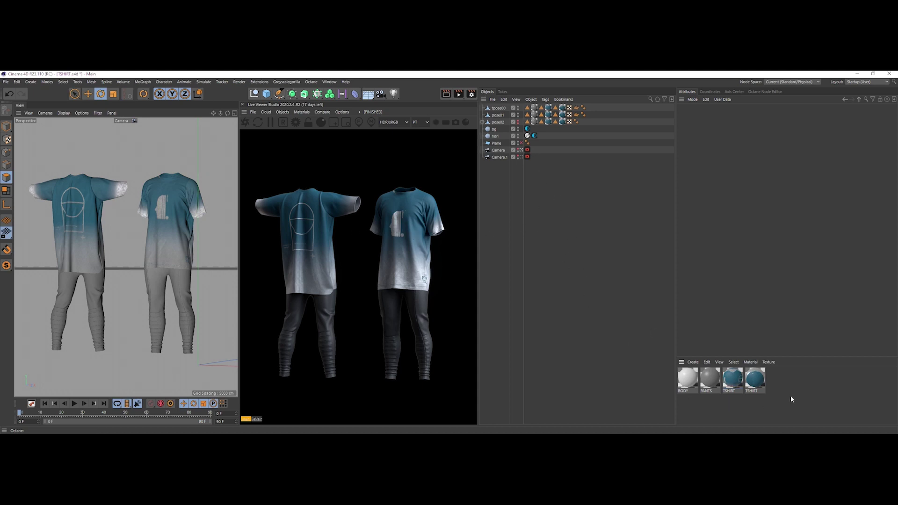
double_click(733, 381)
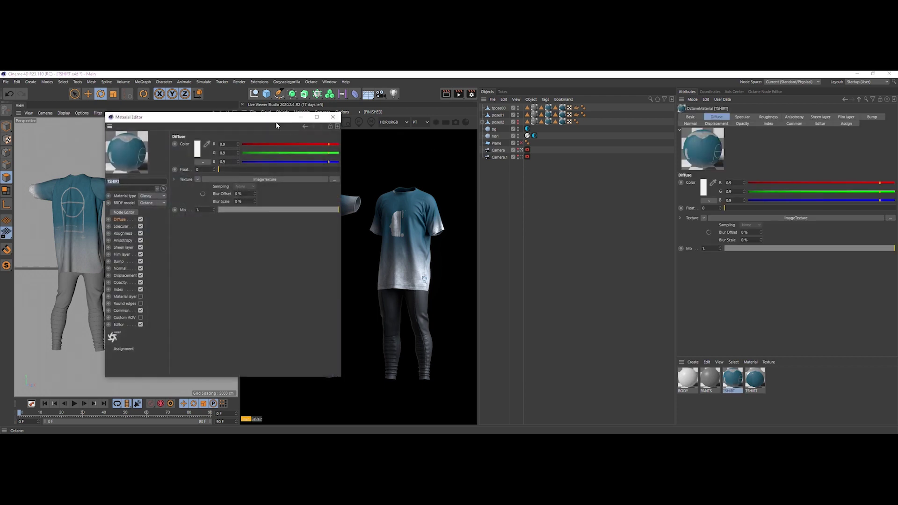
drag(253, 118, 642, 124)
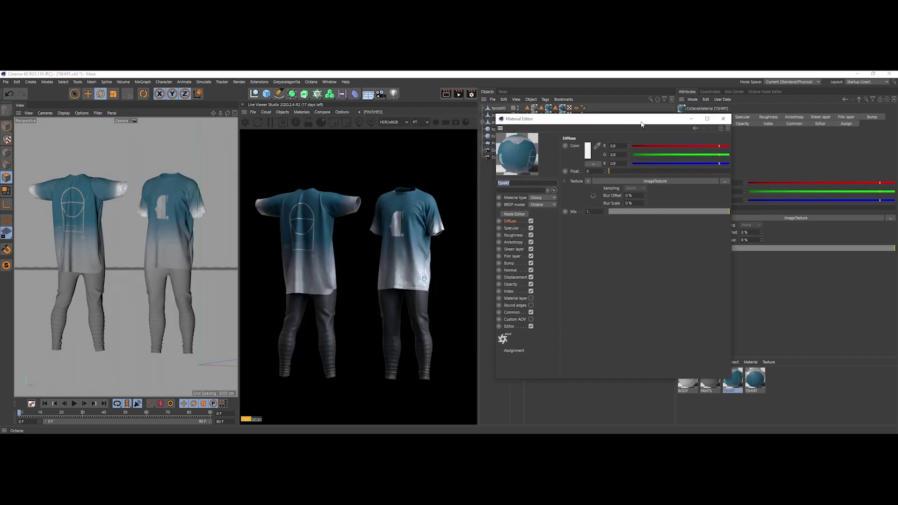
click(523, 213)
drag(336, 124, 738, 101)
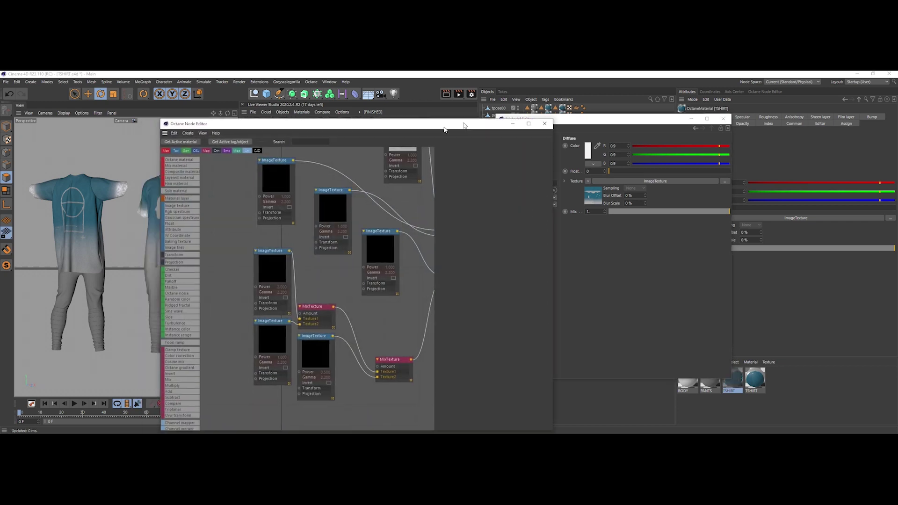
scroll(653, 207, down, 5)
scroll(632, 215, down, 4)
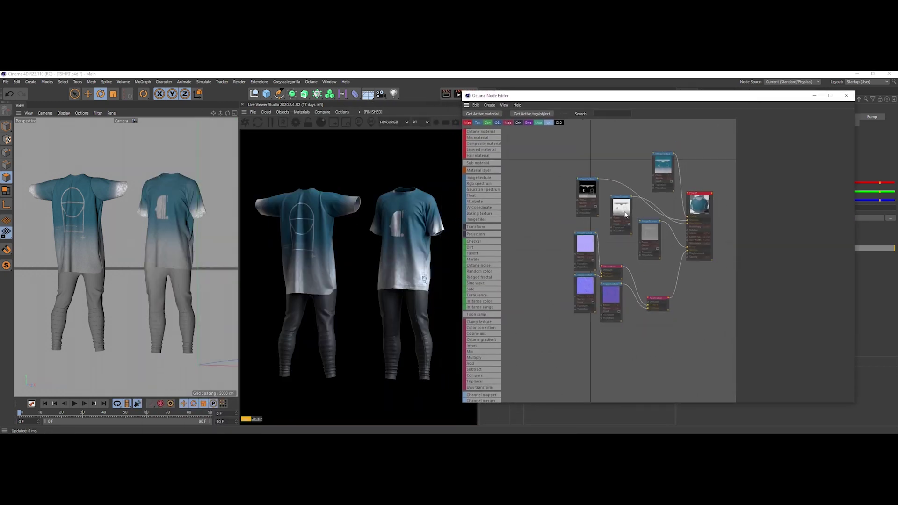
scroll(627, 214, up, 5)
scroll(627, 214, up, 3)
click(657, 165)
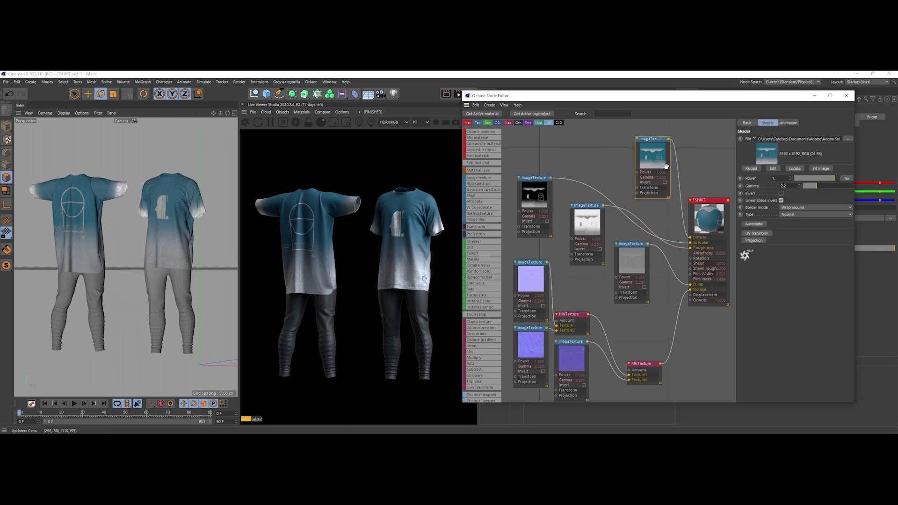
click(535, 194)
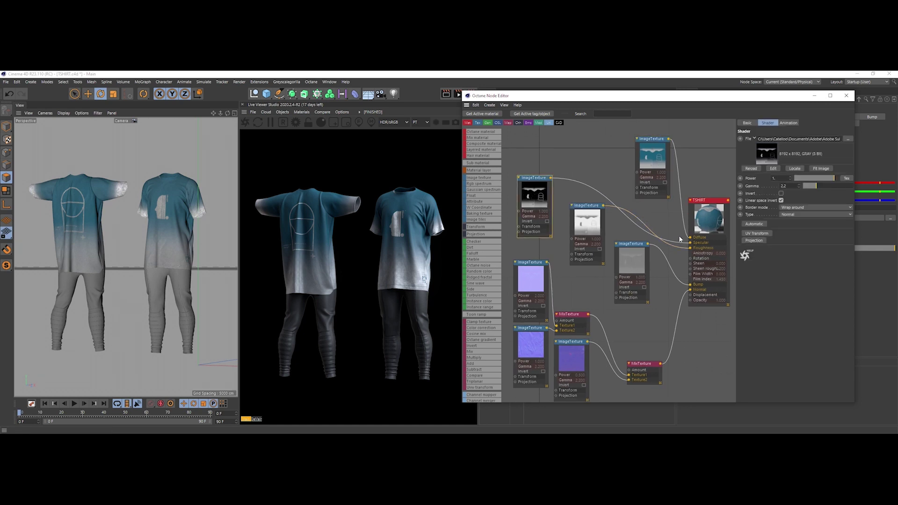
click(590, 226)
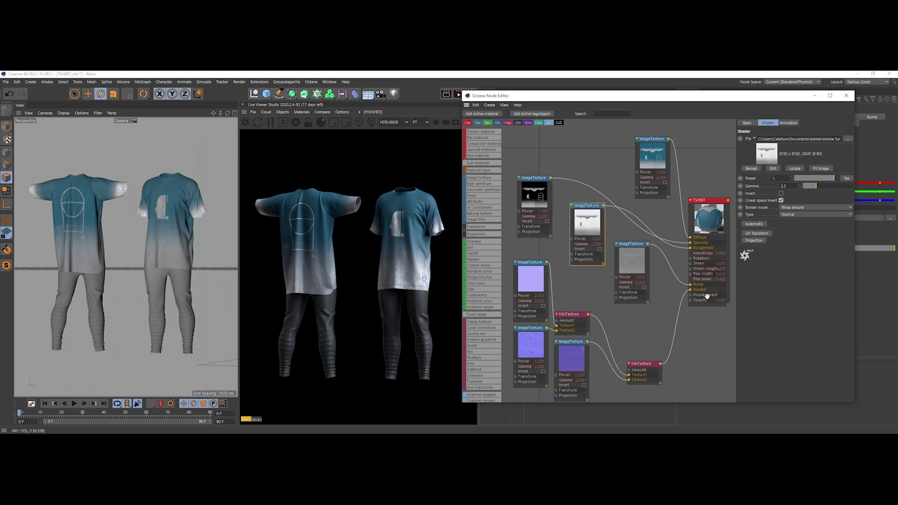
middle_drag(624, 277, 586, 235)
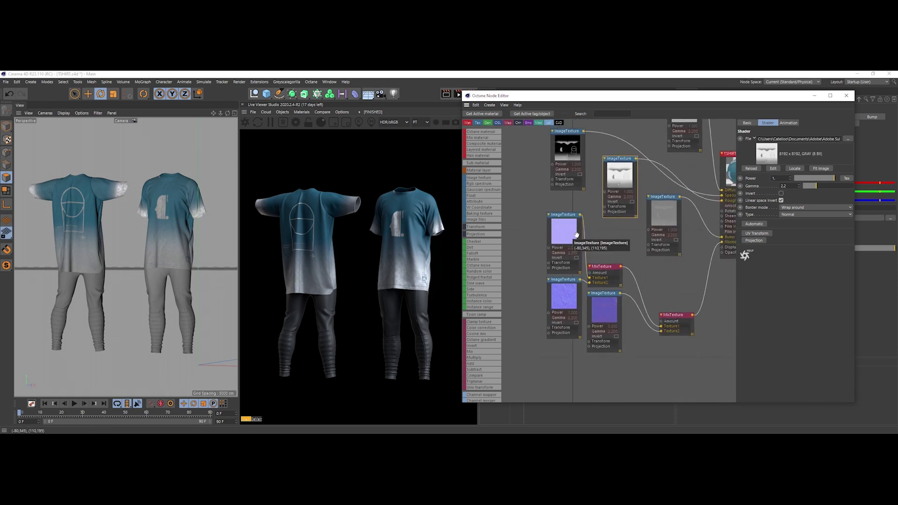
click(577, 234)
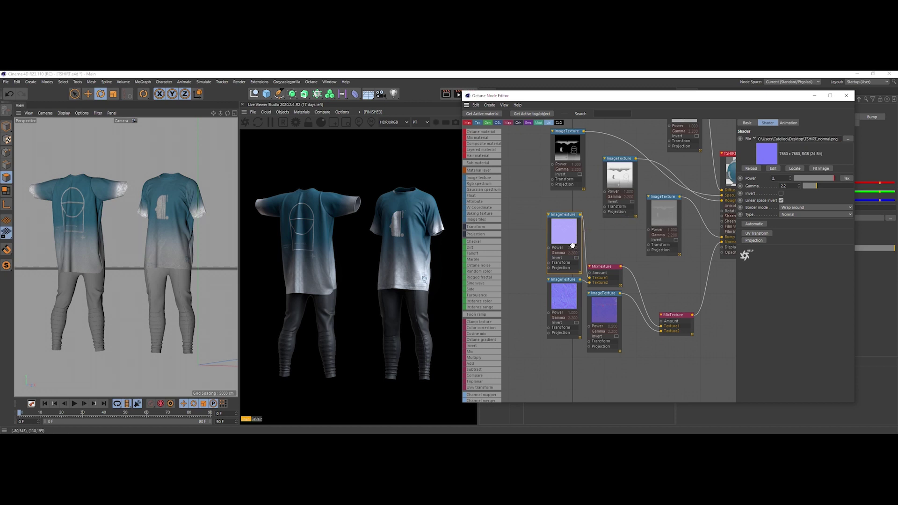
click(603, 231)
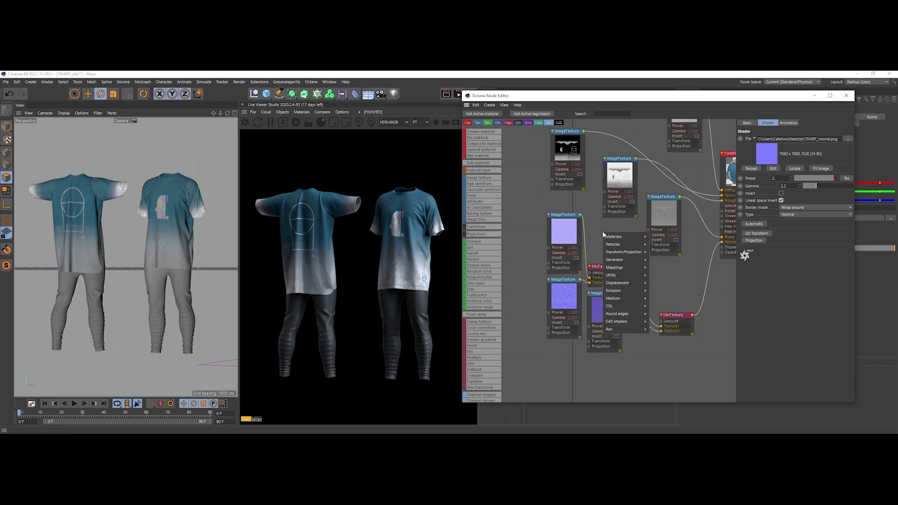
scroll(541, 216, up, 3)
scroll(541, 216, up, 3)
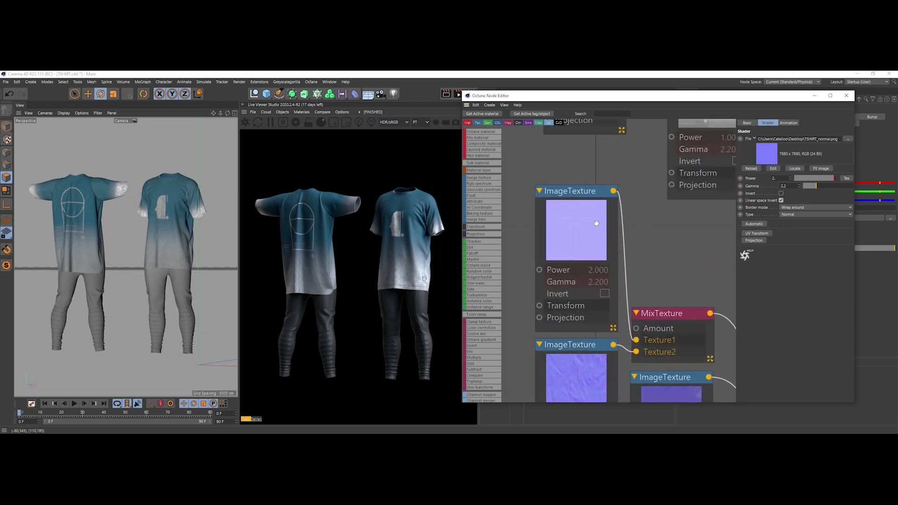
scroll(567, 219, down, 2)
scroll(566, 219, down, 2)
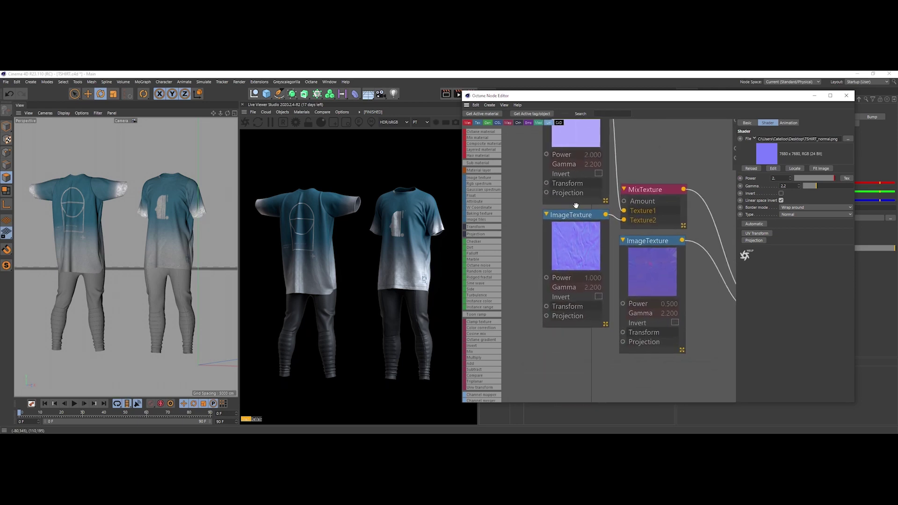
click(566, 239)
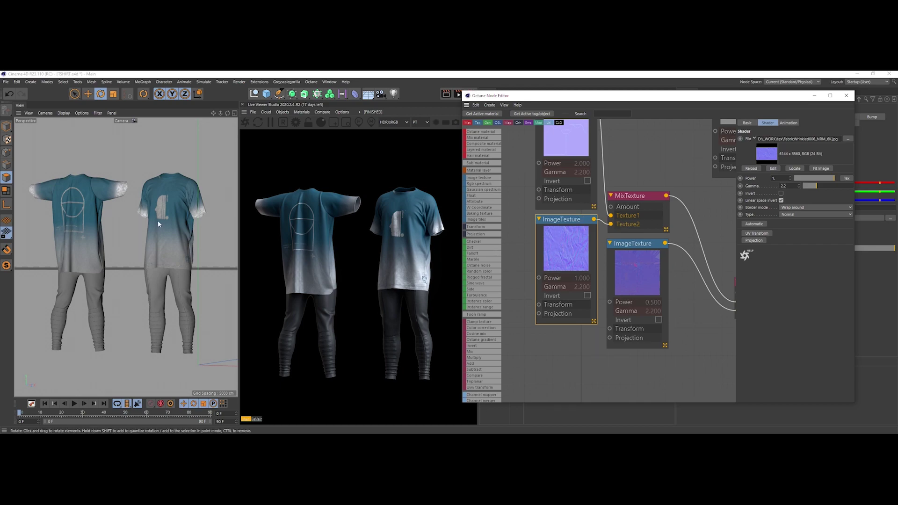
scroll(161, 218, up, 2)
scroll(161, 218, up, 2)
scroll(160, 222, up, 2)
scroll(165, 239, up, 2)
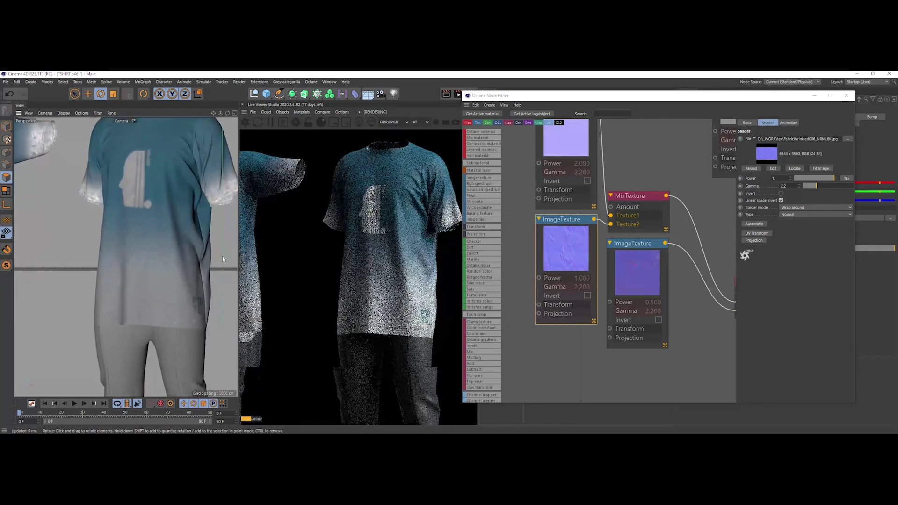
scroll(168, 259, up, 2)
drag(167, 259, 171, 252)
scroll(170, 252, up, 3)
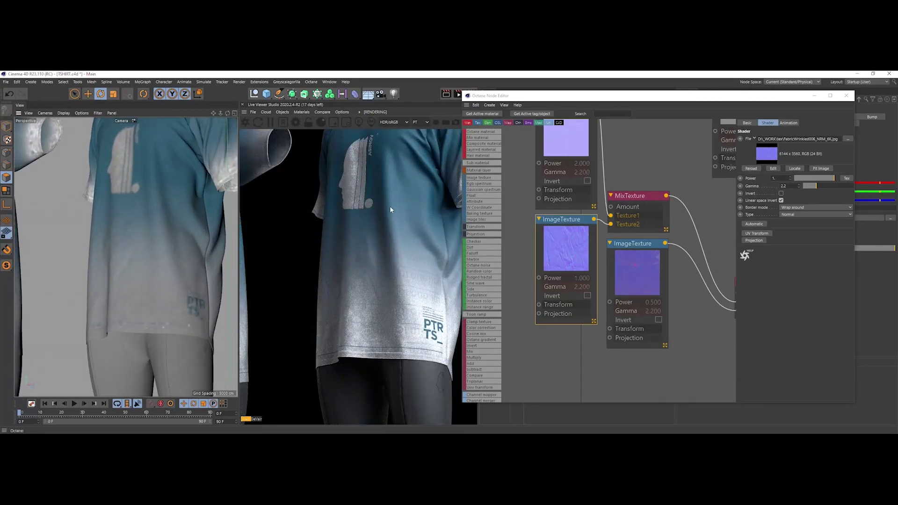
mouse_move(221, 204)
alt+mouse_down()
mouse_move(169, 261)
mouse_move(185, 251)
alt+mouse_up()
scroll(169, 261, down, 3)
click(637, 271)
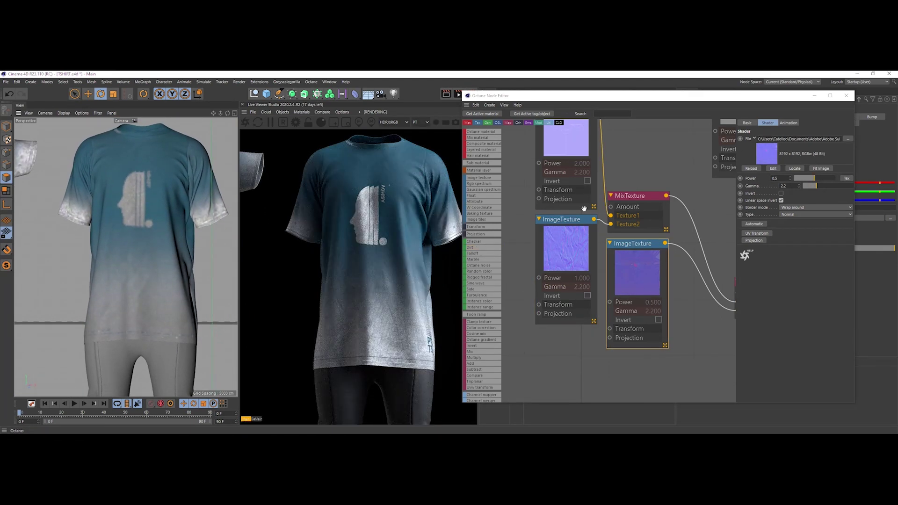
mouse_move(175, 252)
mouse_down()
mouse_move(90, 271)
mouse_move(168, 260)
mouse_up()
scroll(170, 251, down, 3)
scroll(168, 260, down, 2)
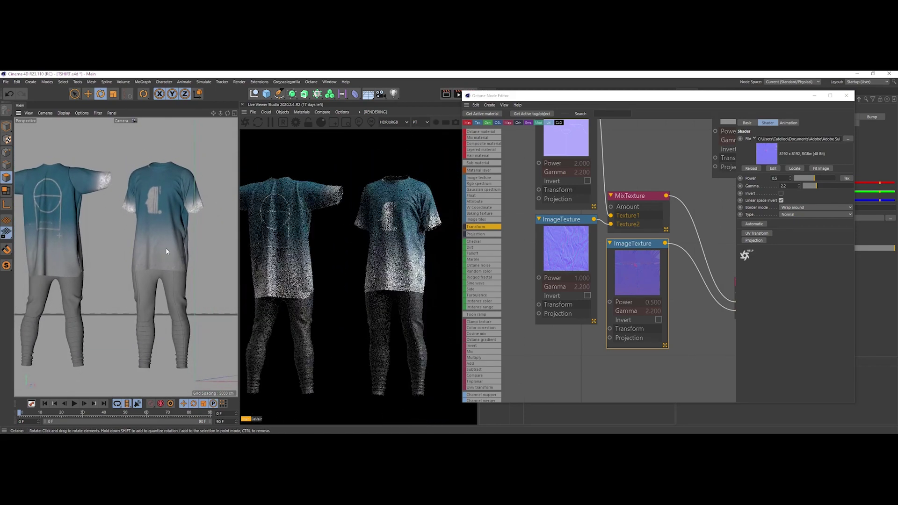
mouse_move(181, 226)
alt+mouse_down()
mouse_move(152, 246)
mouse_move(168, 243)
alt+mouse_up()
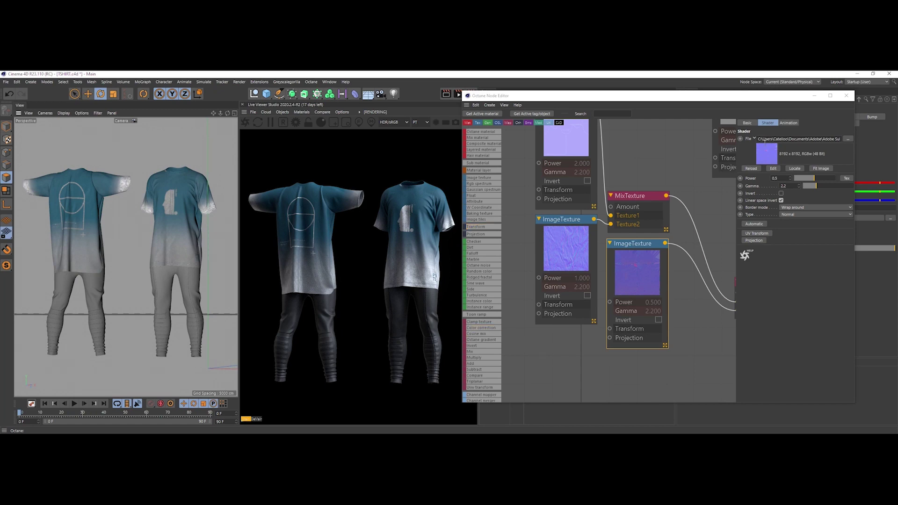
click(849, 96)
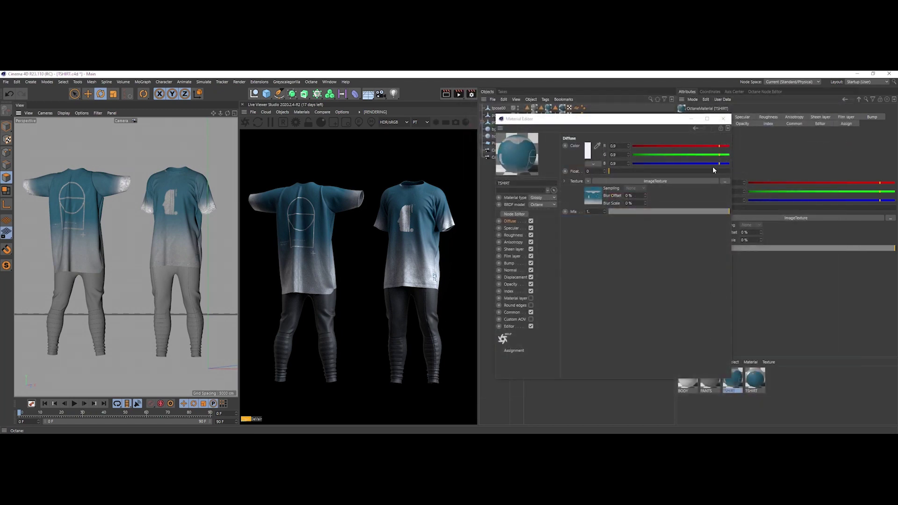
- Switch from TSHIRT to PANTS, review its two-normal-map node graph, then close it
click(724, 119)
double_click(709, 379)
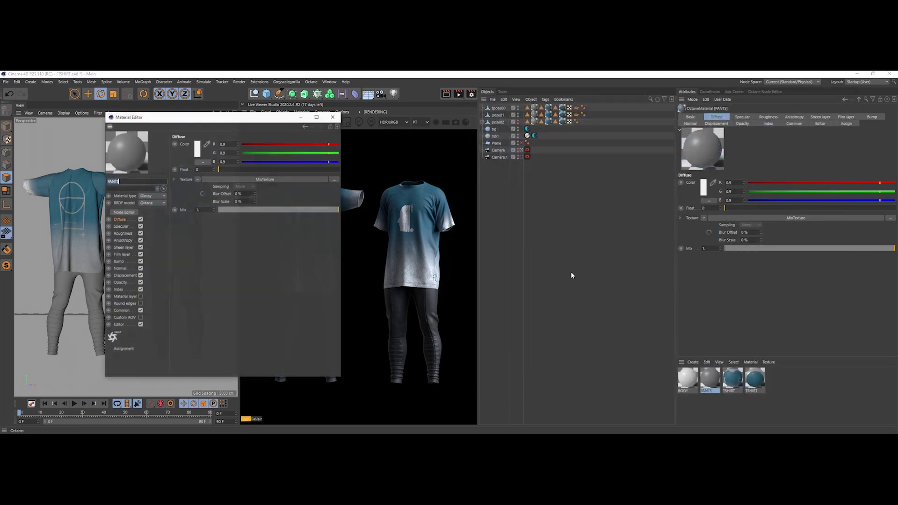
click(127, 212)
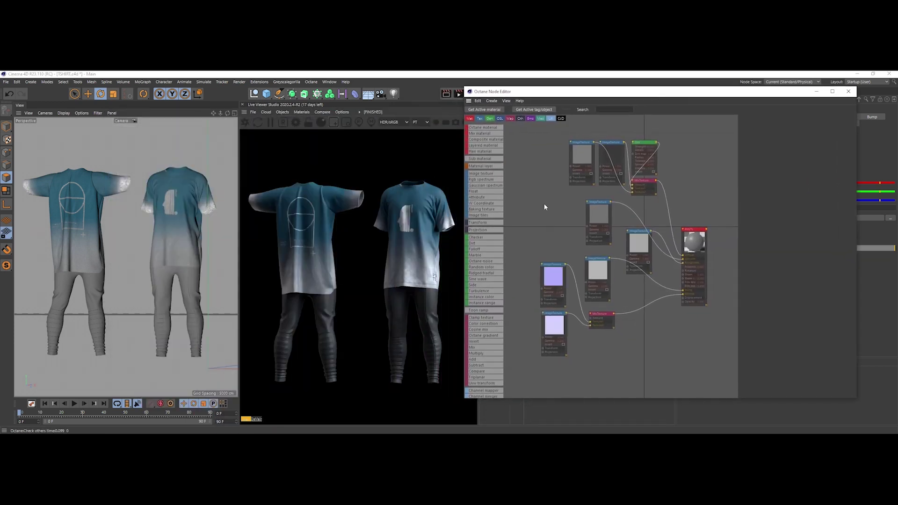
scroll(561, 211, up, 3)
mouse_move(578, 221)
mouse_down()
mouse_move(602, 215)
mouse_move(597, 277)
mouse_up()
scroll(594, 233, up, 3)
scroll(597, 277, down, 2)
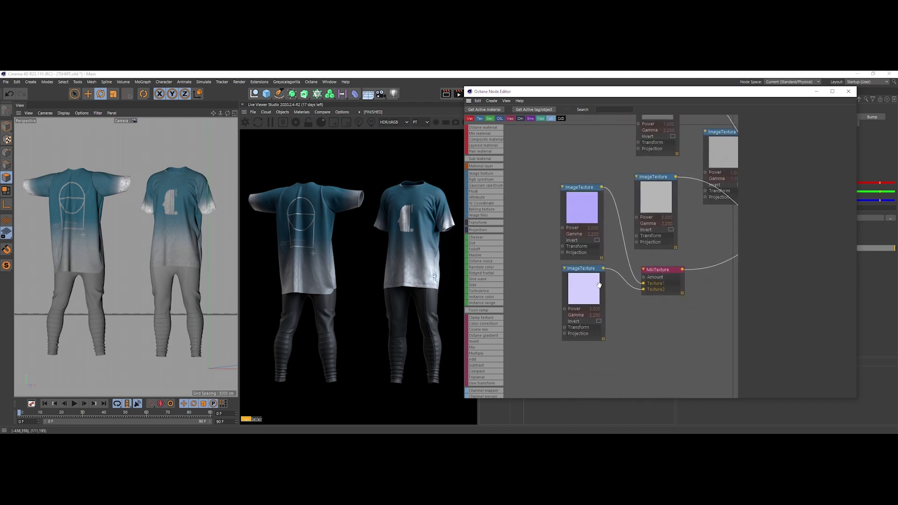
scroll(600, 284, down, 2)
scroll(604, 281, down, 3)
scroll(600, 274, down, 2)
drag(596, 269, 576, 295)
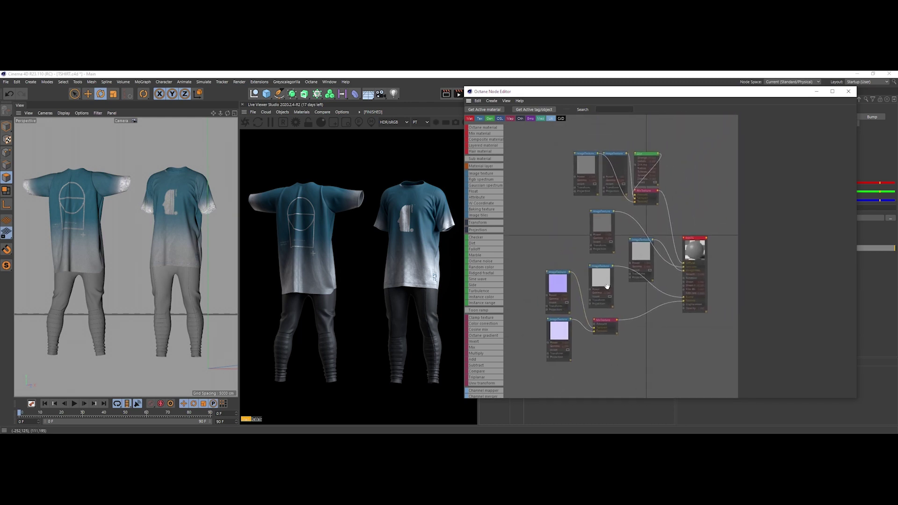
click(848, 91)
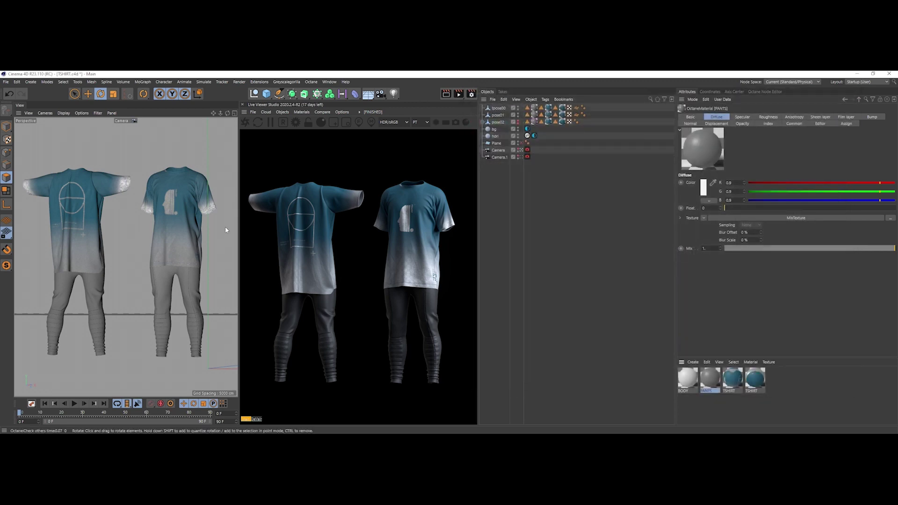
- Orbit the perspective viewport to a three-quarter view of both textured figures
alt+drag(192, 226, 173, 201)
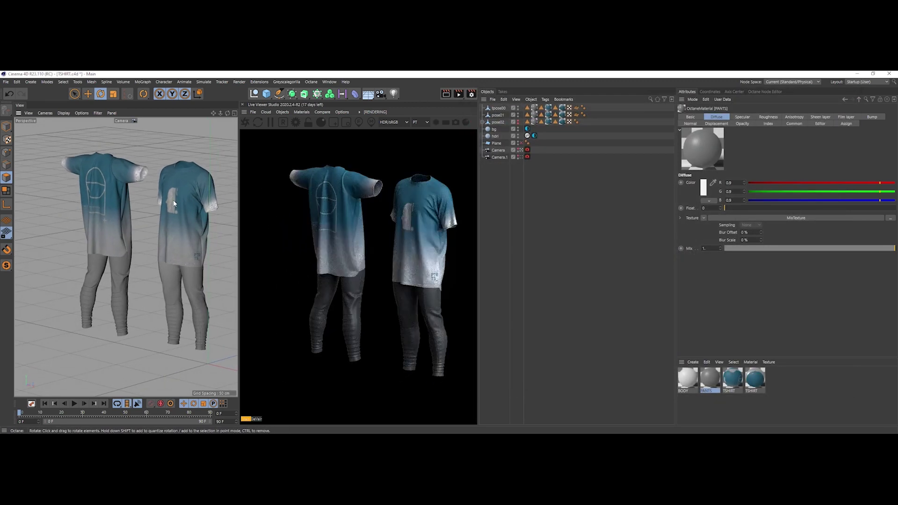